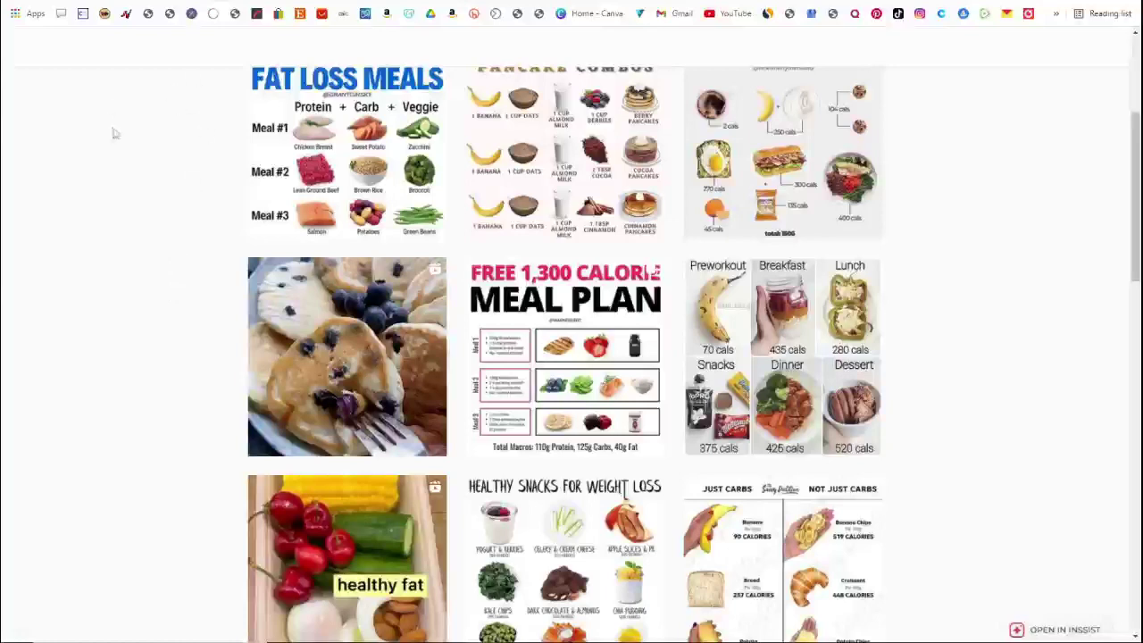
Look through InVideo's recently added 9:16 vertical templates and the landing page template gallery with all categories shown
{"action": "left_click", "coordinate": [214, 13]}
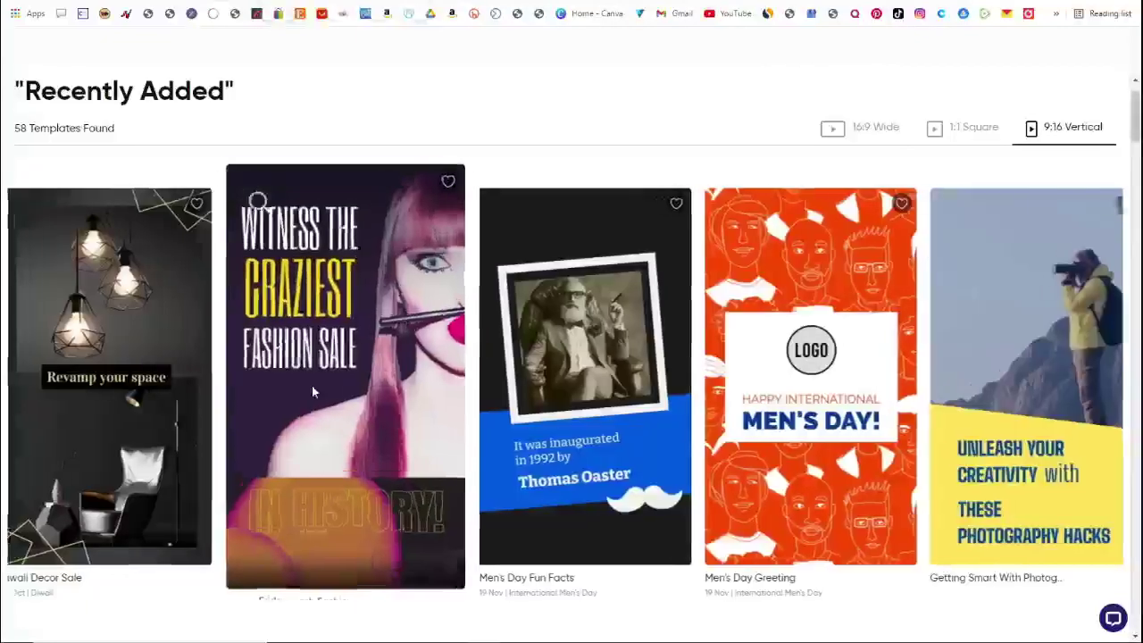
{"action": "scroll", "coordinate": [312, 386], "scroll_direction": "down", "scroll_amount": 1}
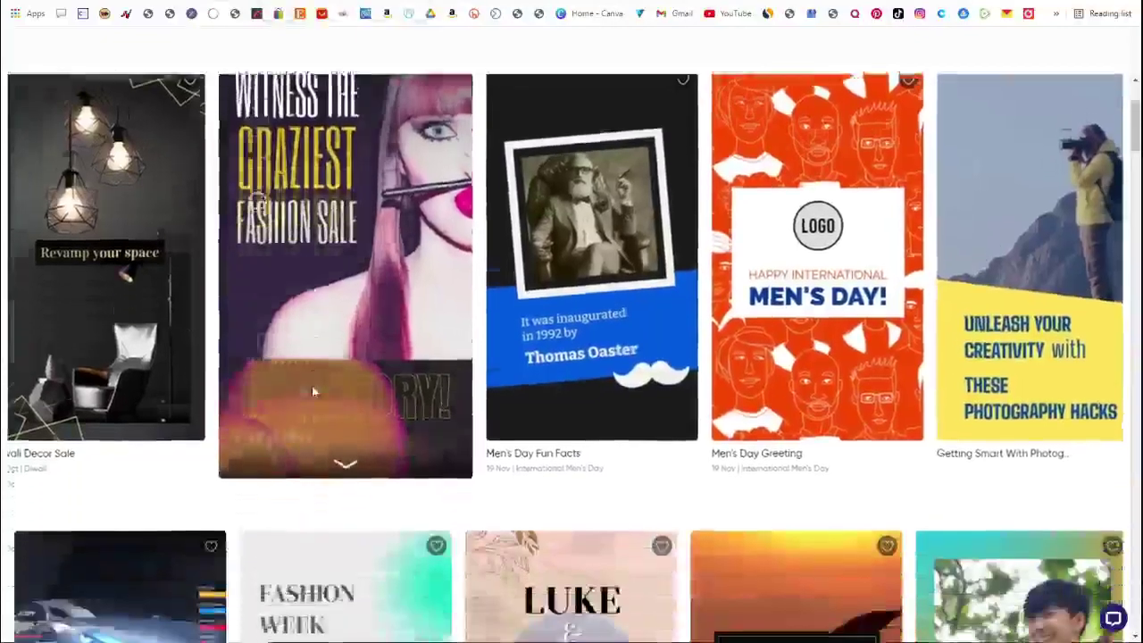
{"action": "scroll", "coordinate": [312, 385], "scroll_direction": "down", "scroll_amount": 5}
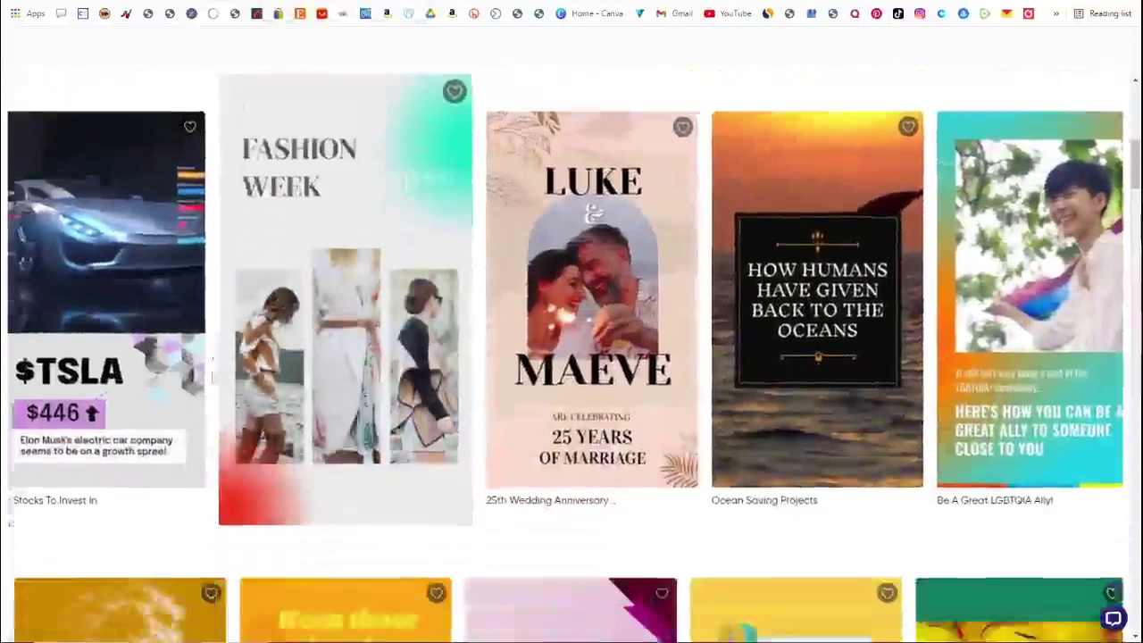
{"action": "scroll", "coordinate": [311, 386], "scroll_direction": "down", "scroll_amount": 2}
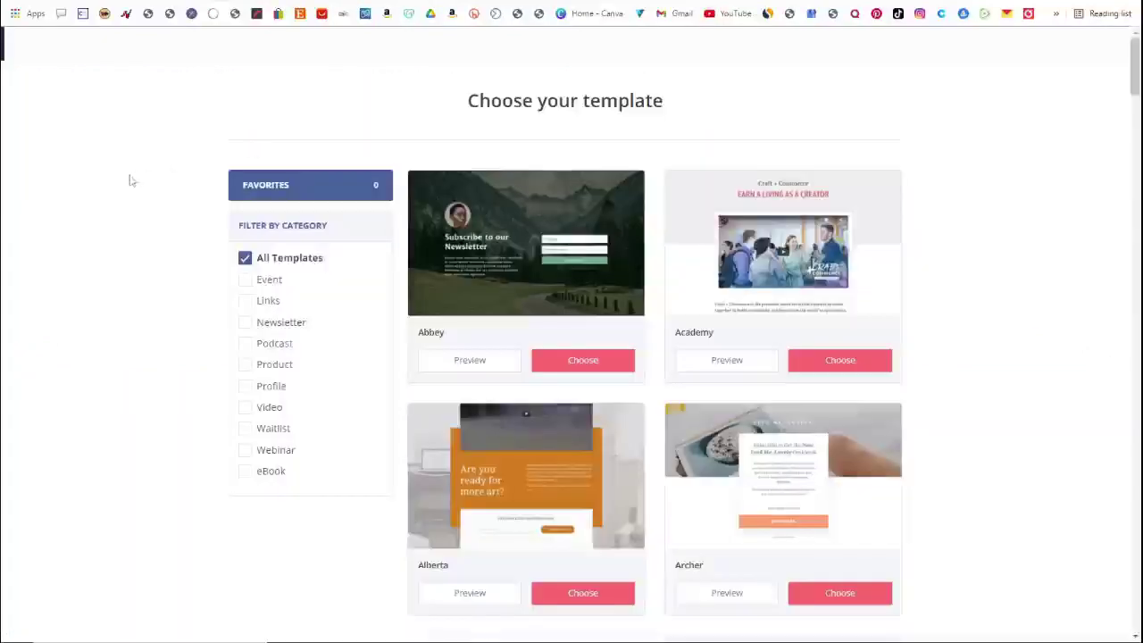
{"action": "scroll", "coordinate": [129, 180], "scroll_direction": "down", "scroll_amount": 6}
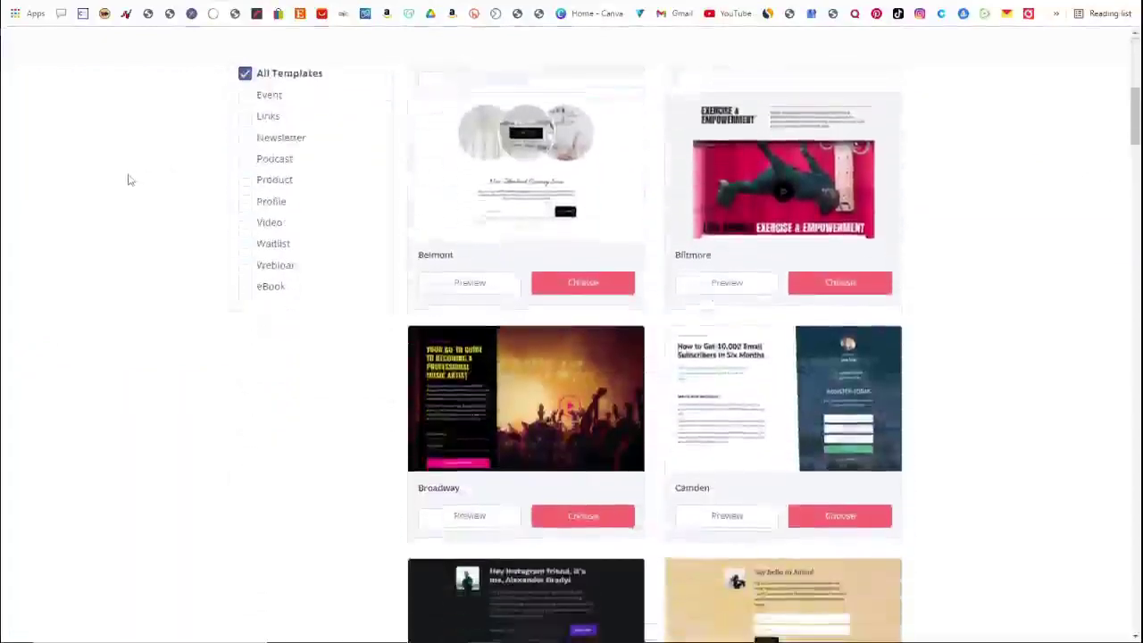
{"action": "scroll", "coordinate": [129, 181], "scroll_direction": "down", "scroll_amount": 1}
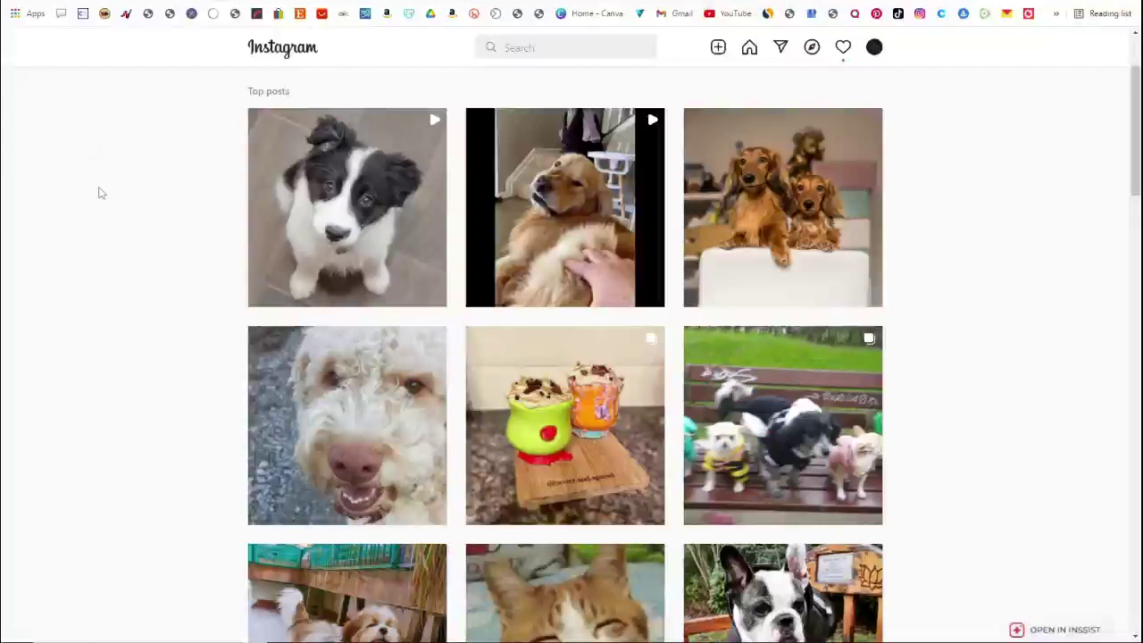
Review the Instagram #dogvideo top posts and the calories.good profile as sources of content
{"action": "scroll", "coordinate": [199, 125], "scroll_direction": "up", "scroll_amount": 2}
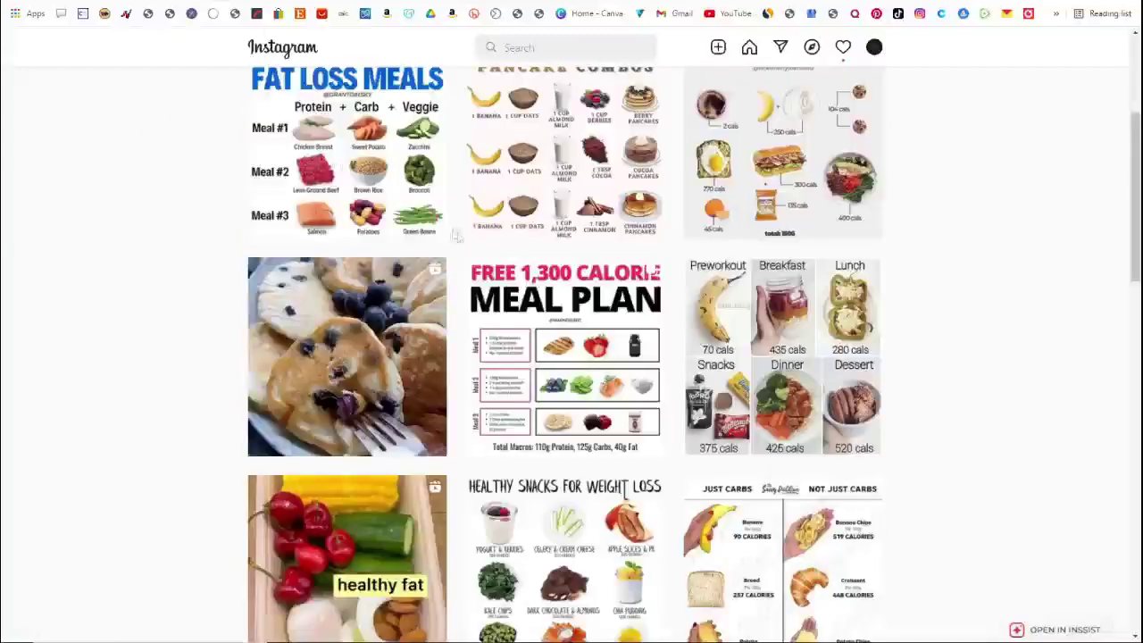
{"action": "scroll", "coordinate": [457, 236], "scroll_direction": "up", "scroll_amount": 3}
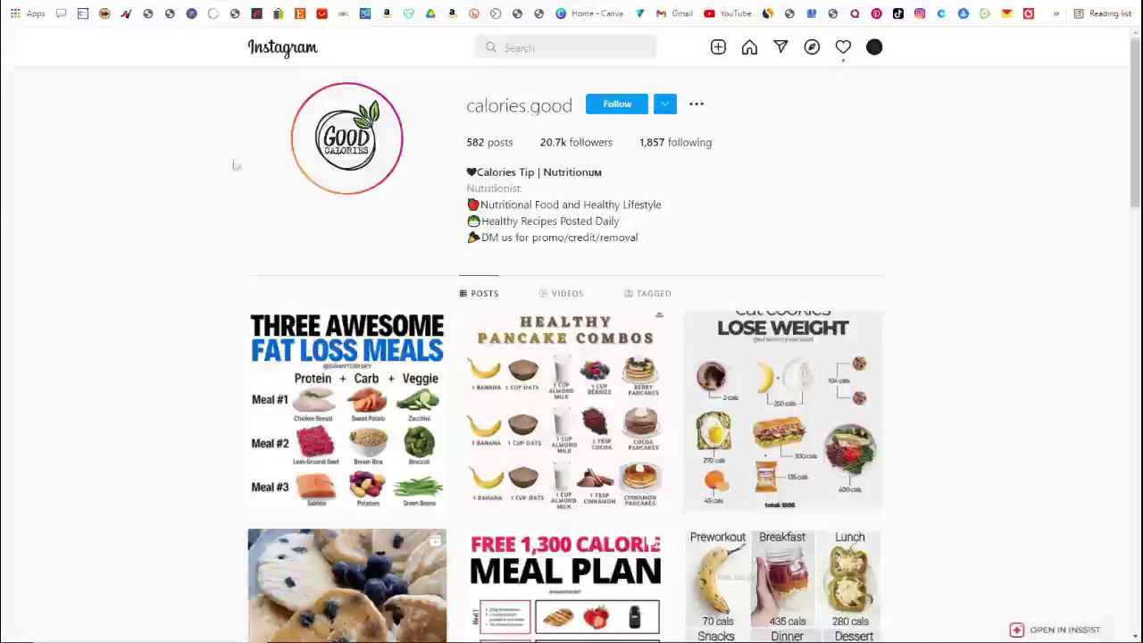
{"action": "left_click", "coordinate": [217, 14]}
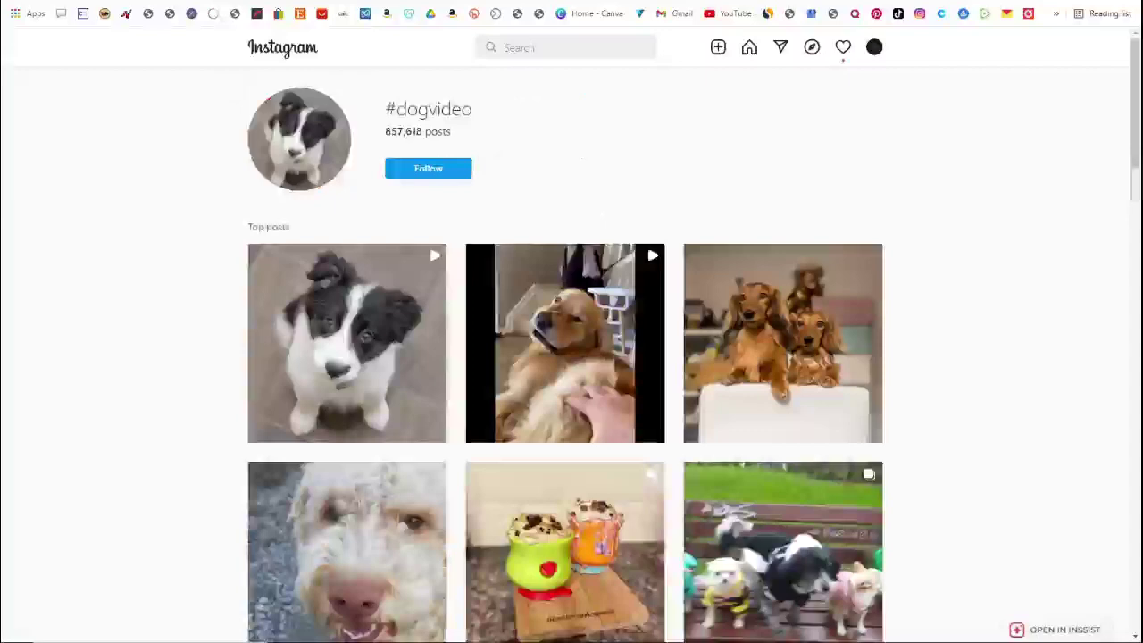
{"action": "key", "text": "alt+Left"}
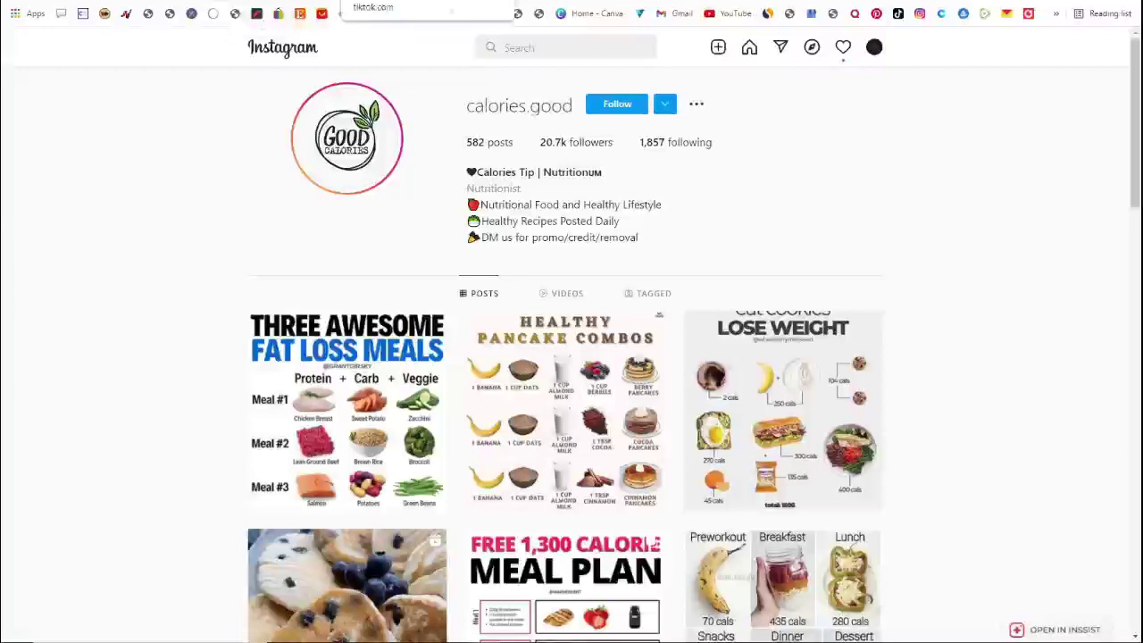
Open TikTok and examine its Similarweb traffic, engagement and geography statistics
{"action": "left_click", "coordinate": [452, 13]}
{"action": "mouse_move", "coordinate": [377, 312]}
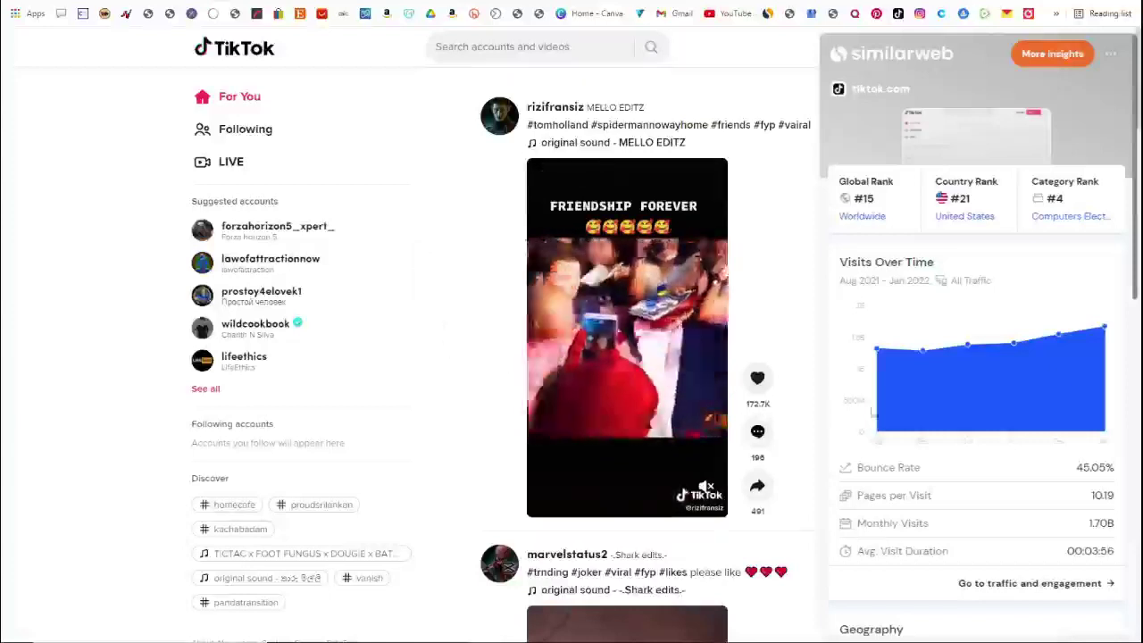
{"action": "mouse_move", "coordinate": [882, 398]}
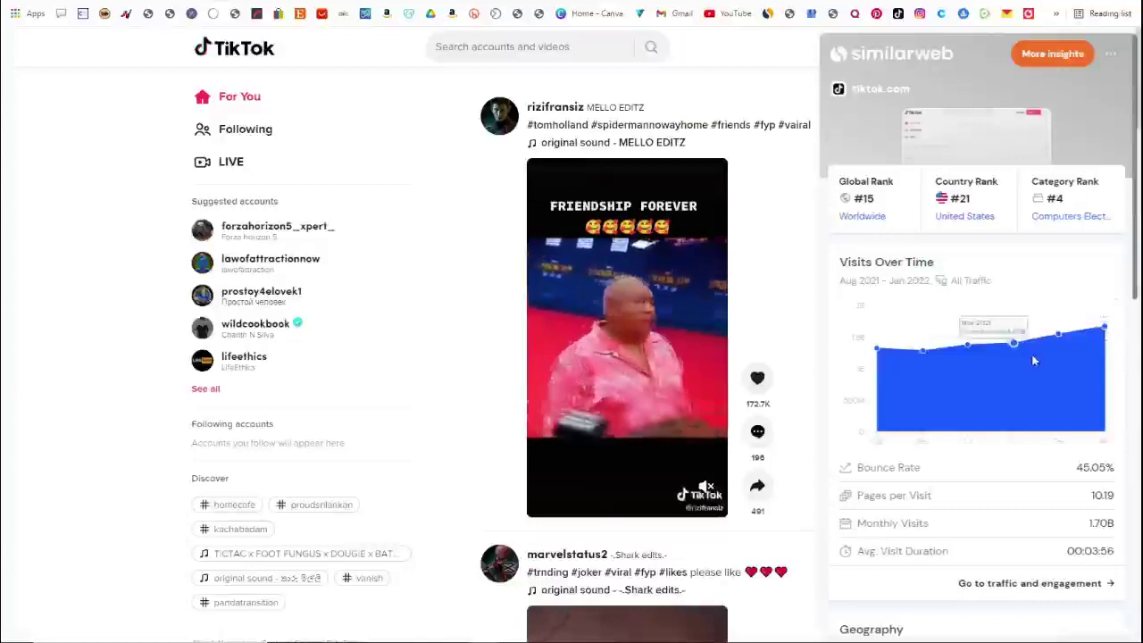
{"action": "scroll", "coordinate": [1027, 366], "scroll_direction": "down", "scroll_amount": 3}
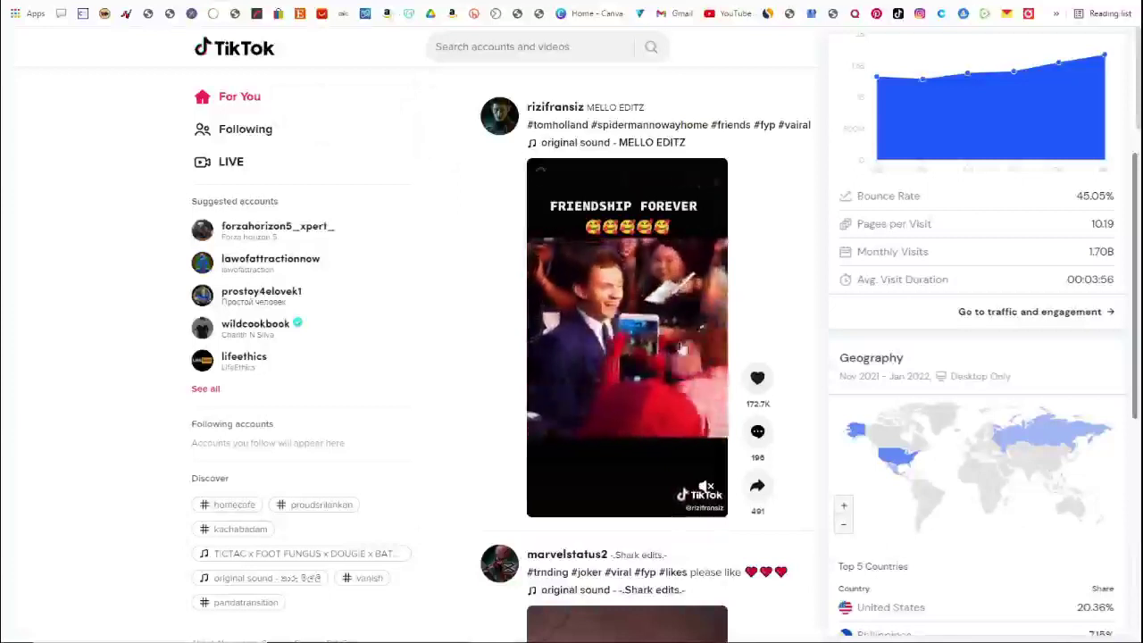
{"action": "scroll", "coordinate": [999, 211], "scroll_direction": "up", "scroll_amount": 3}
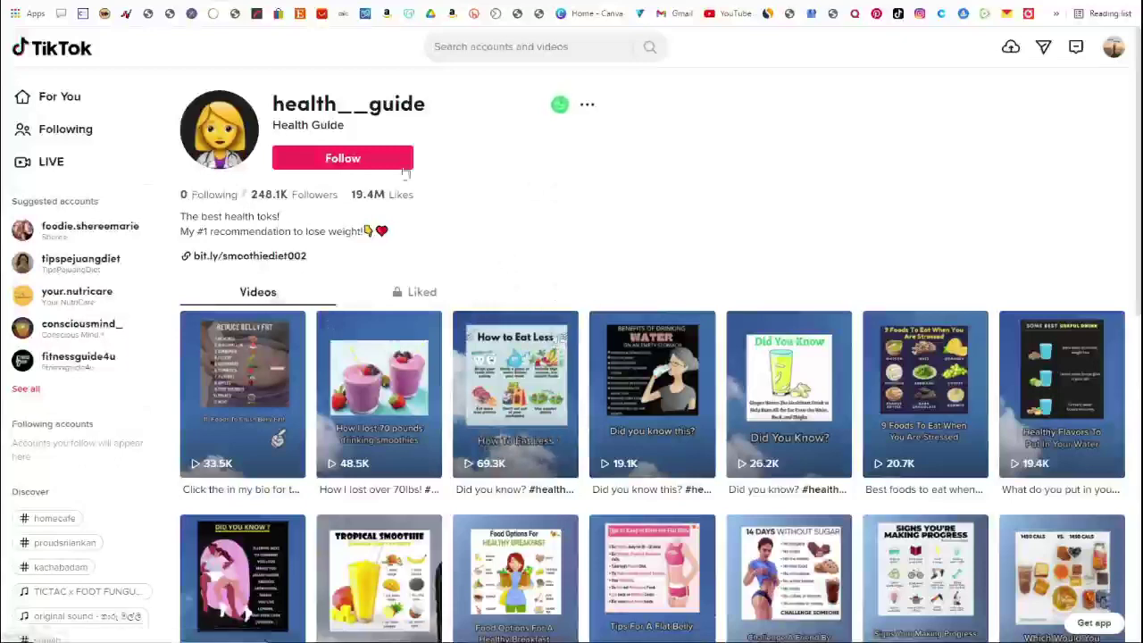
Examine the health__guide TikTok profile, its bio link and the style of its health videos
{"action": "scroll", "coordinate": [602, 214], "scroll_direction": "down", "scroll_amount": 2}
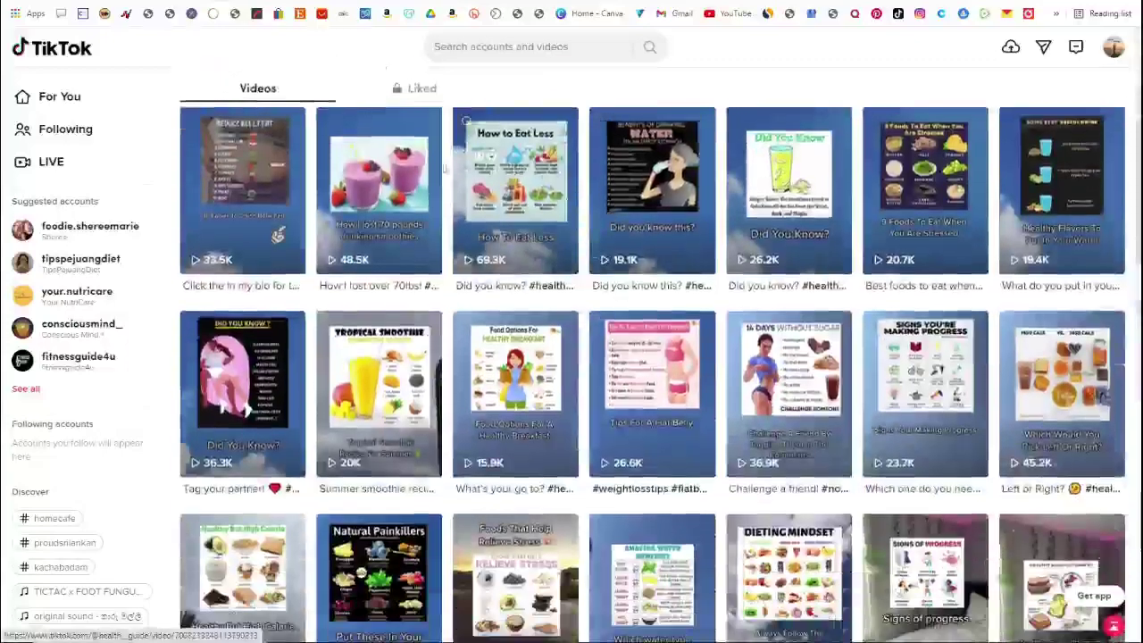
{"action": "scroll", "coordinate": [602, 311], "scroll_direction": "up", "scroll_amount": 2}
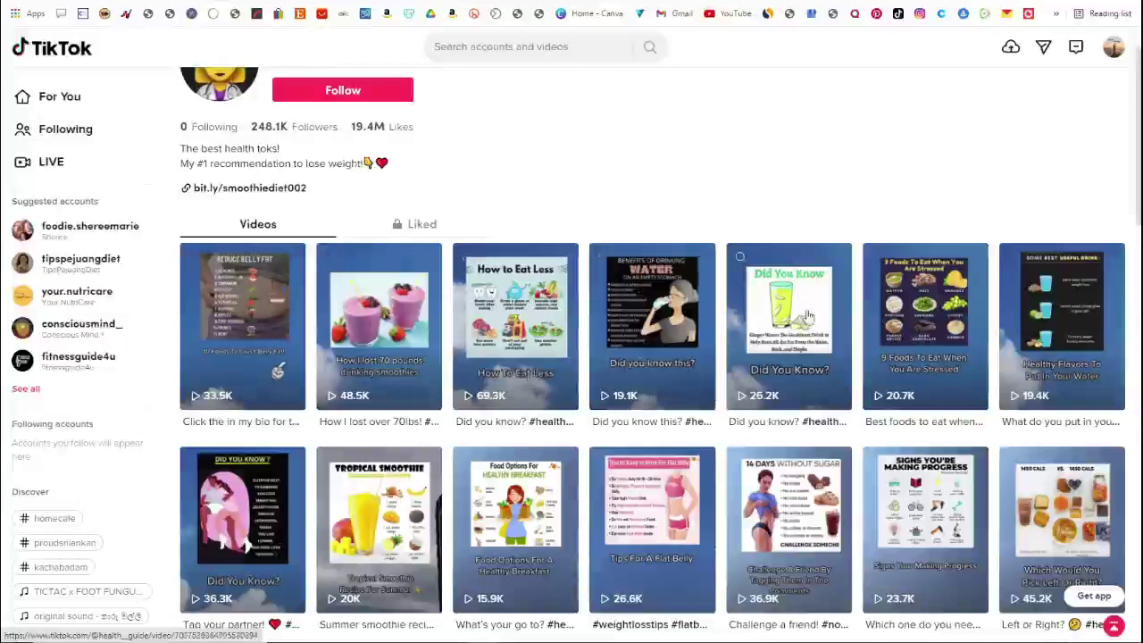
{"action": "scroll", "coordinate": [513, 313], "scroll_direction": "down", "scroll_amount": 1}
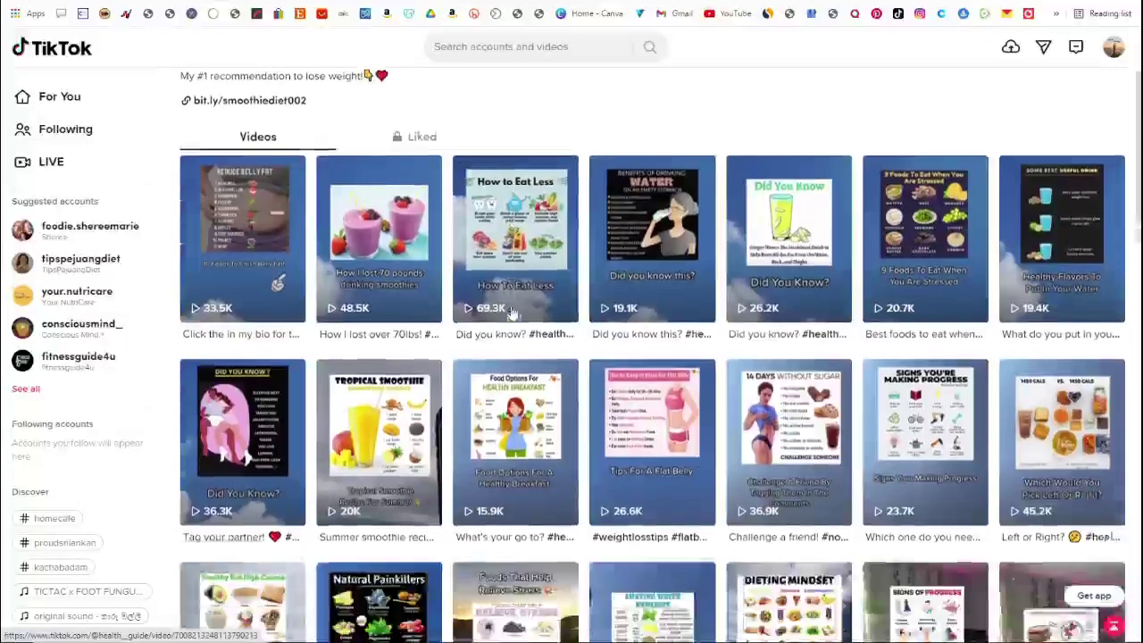
{"action": "scroll", "coordinate": [514, 312], "scroll_direction": "down", "scroll_amount": 1}
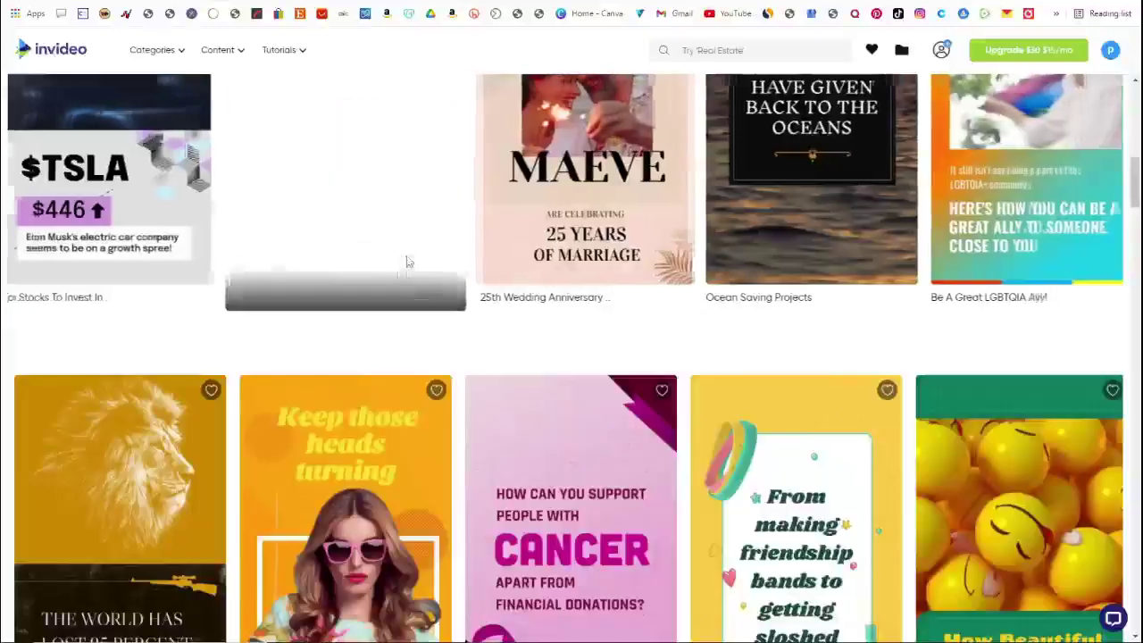
Compare InVideo's vertical templates and home page with the design types on Canva's home page
{"action": "scroll", "coordinate": [407, 262], "scroll_direction": "up", "scroll_amount": 10}
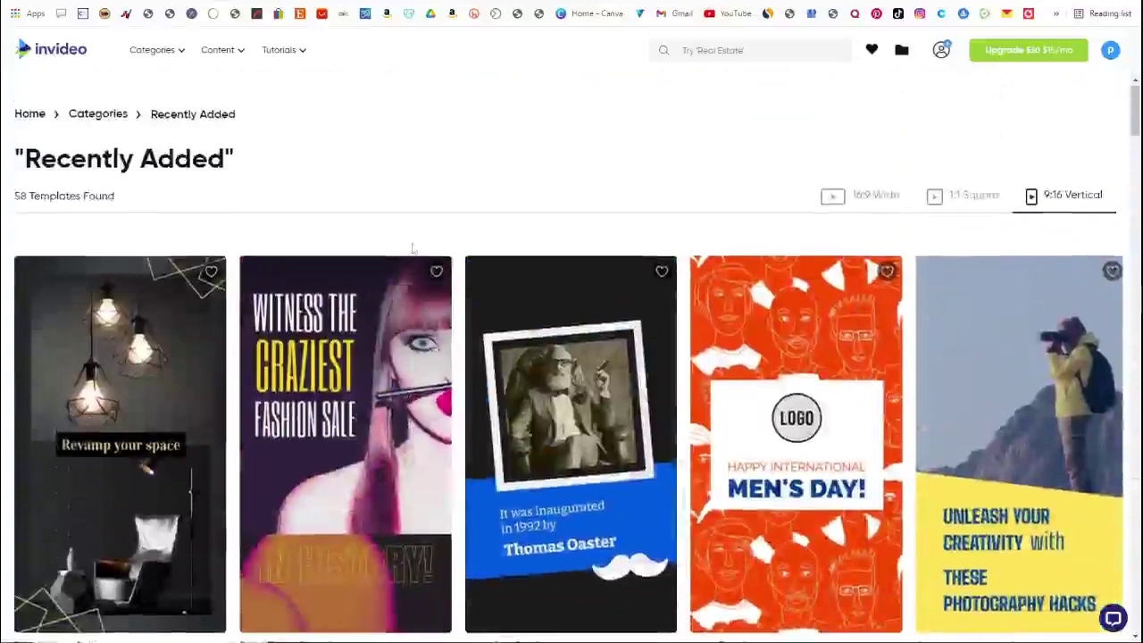
{"action": "mouse_move", "coordinate": [400, 262]}
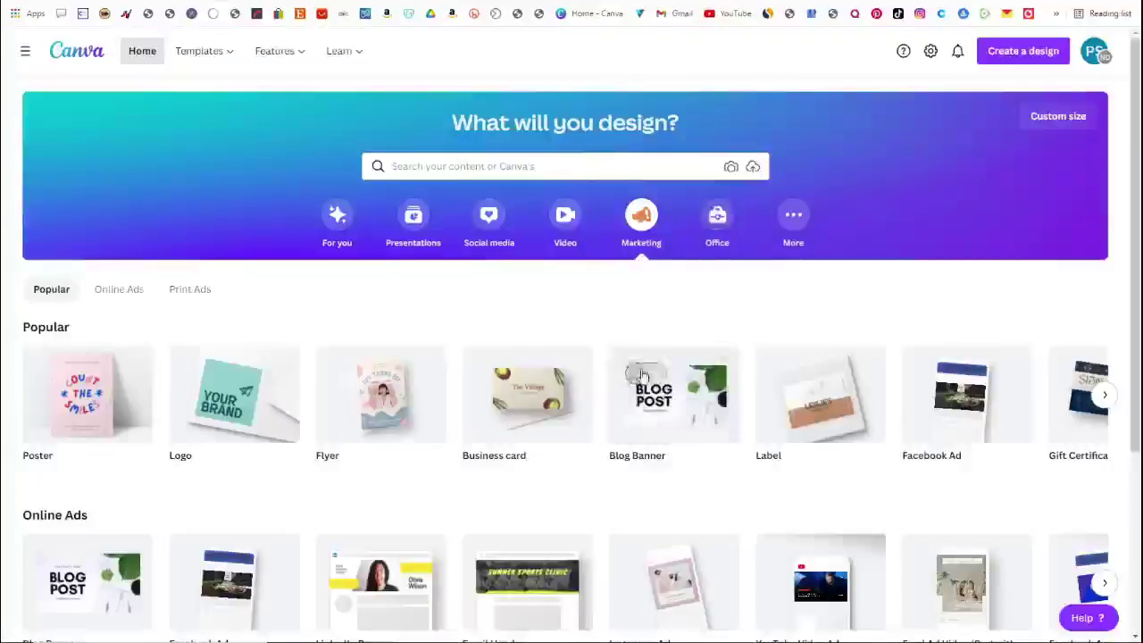
{"action": "scroll", "coordinate": [526, 304], "scroll_direction": "down", "scroll_amount": 1}
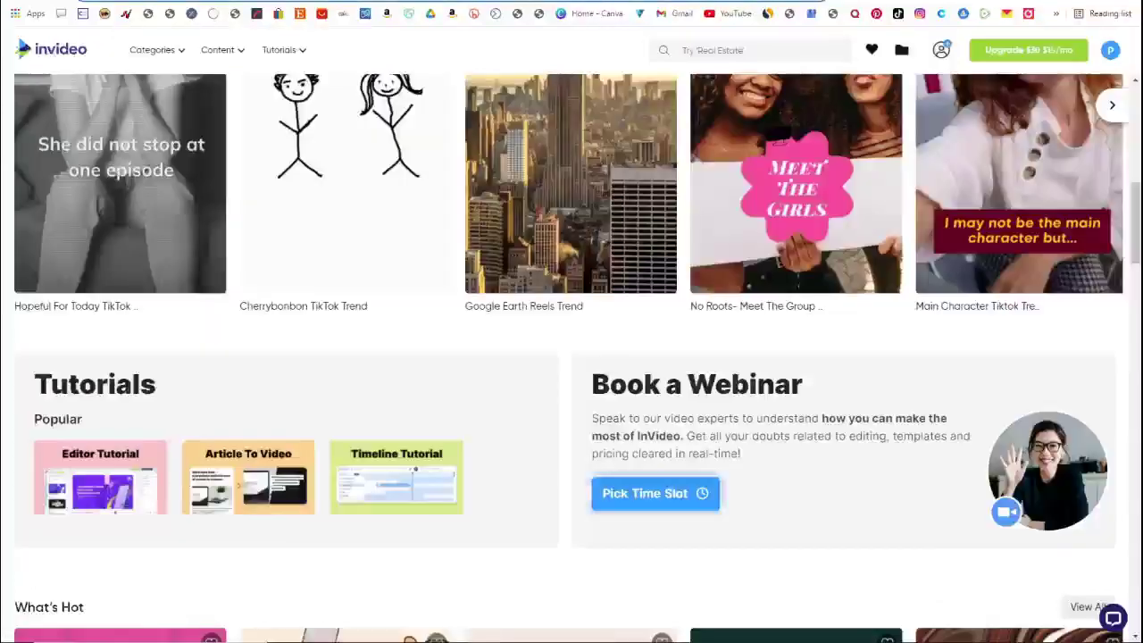
{"action": "scroll", "coordinate": [572, 357], "scroll_direction": "up", "scroll_amount": 3}
{"action": "scroll", "coordinate": [632, 373], "scroll_direction": "up", "scroll_amount": 5}
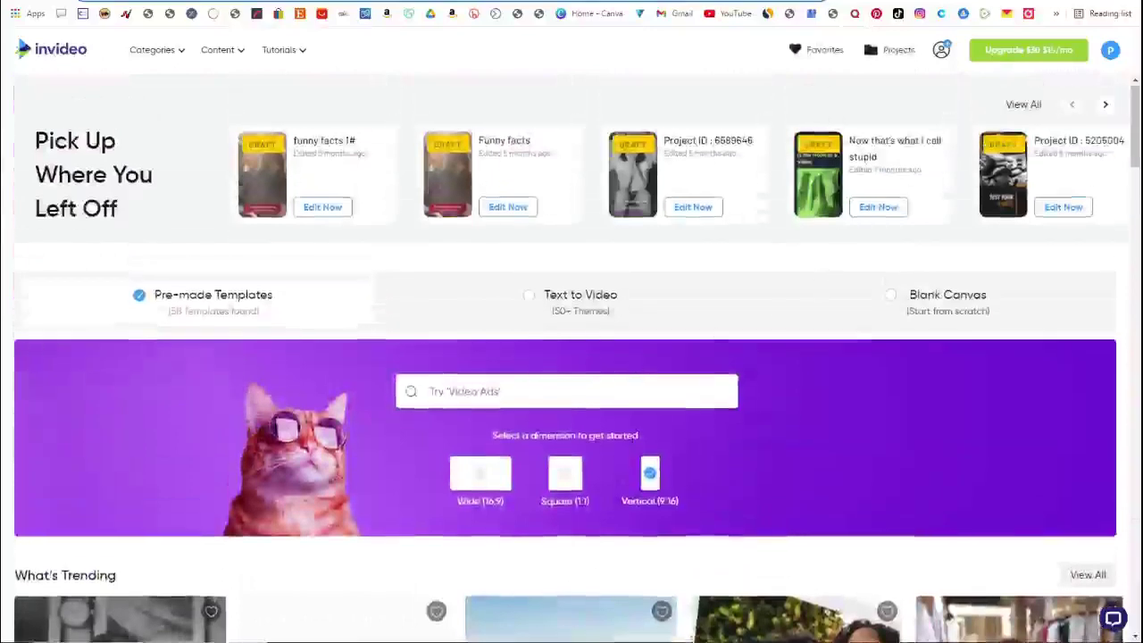
{"action": "left_click", "coordinate": [893, 7]}
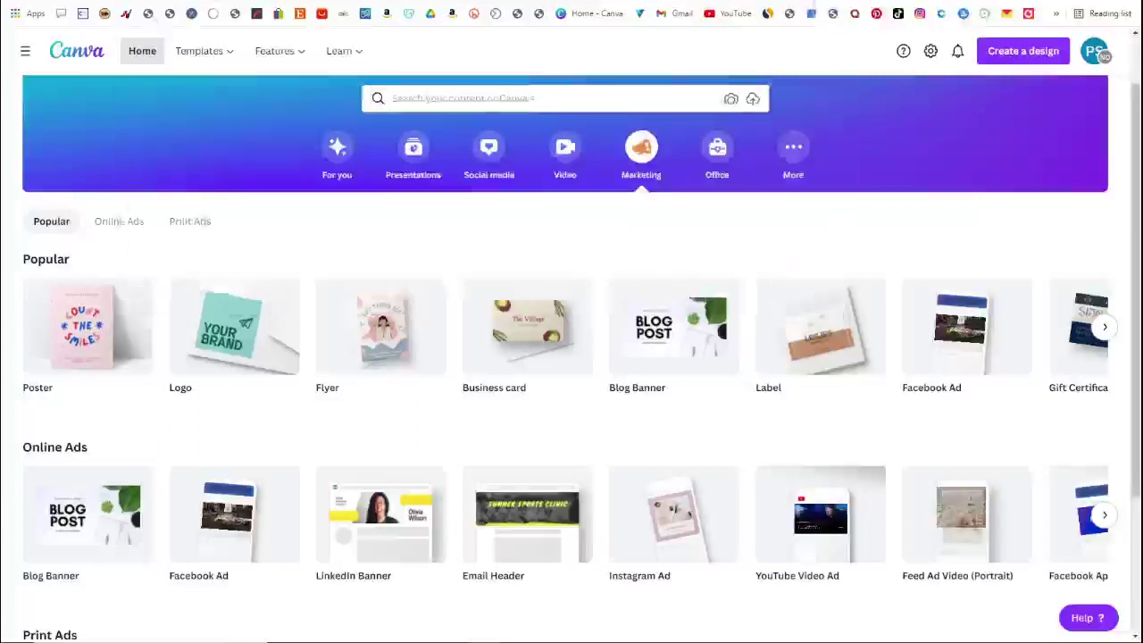
View the Freelancer Master Course Facebook group page and the Canva Pro Free thumbnail image
{"action": "left_click", "coordinate": [134, 2]}
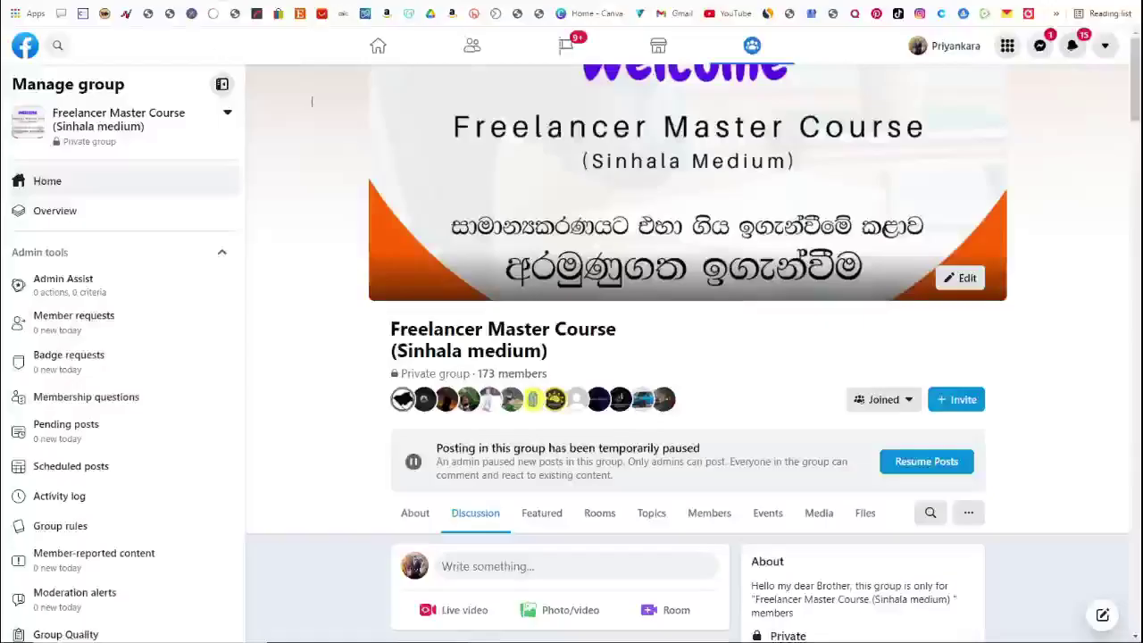
{"action": "left_click", "coordinate": [170, 4]}
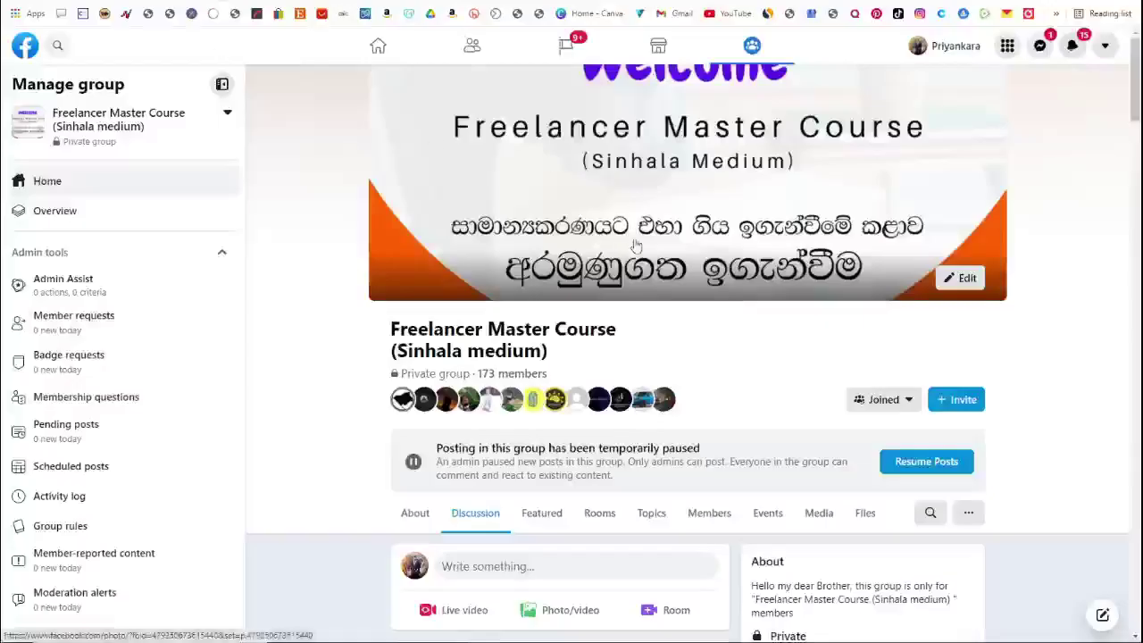
{"action": "left_click", "coordinate": [134, 3]}
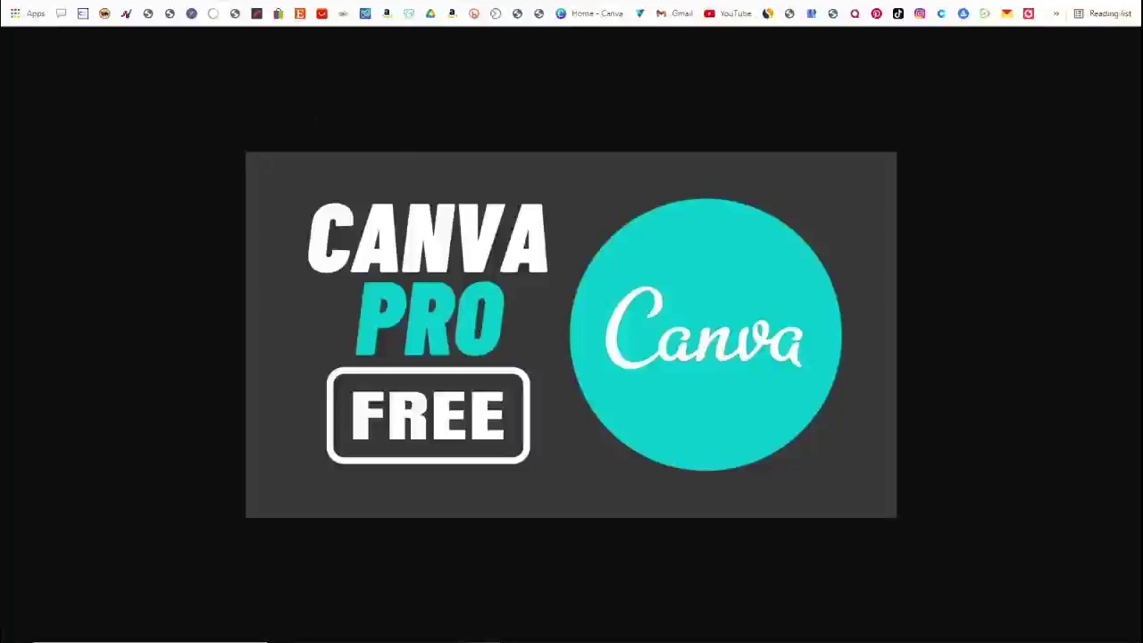
Switch to Canva and create a blank Mobile Video design from the video category
{"action": "key", "text": "ctrl+Tab"}
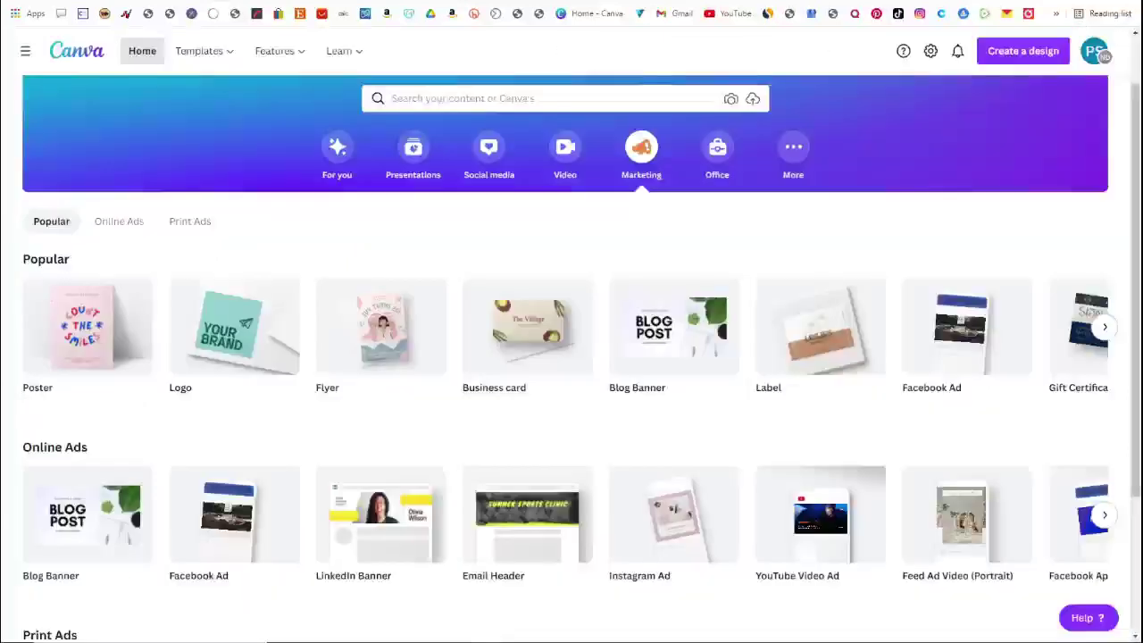
{"action": "left_click", "coordinate": [567, 150]}
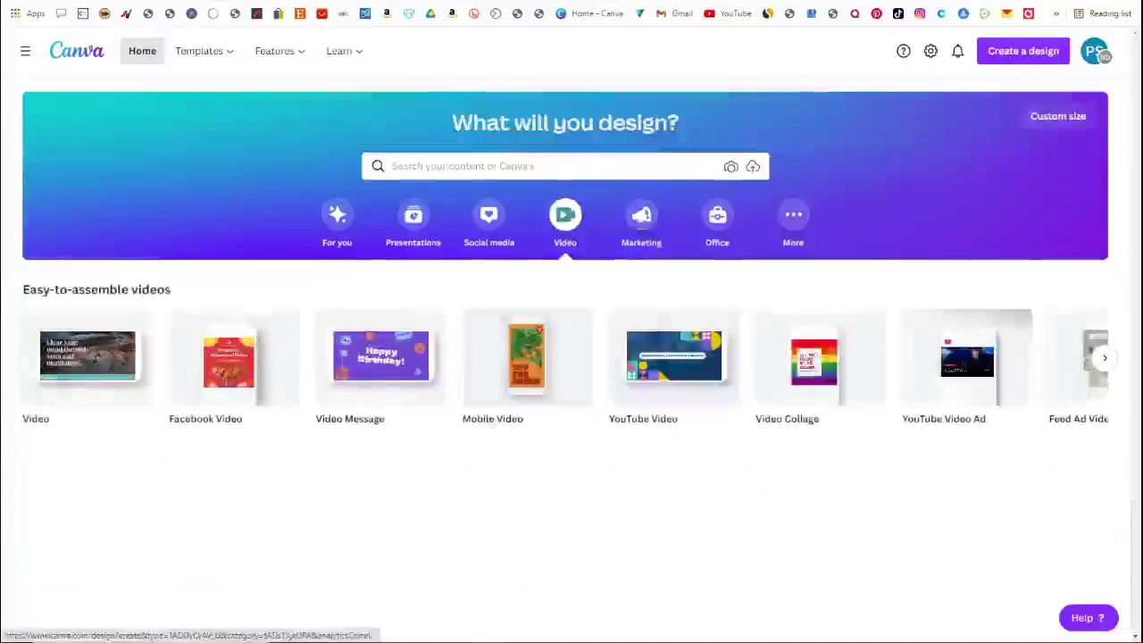
{"action": "left_click", "coordinate": [591, 357]}
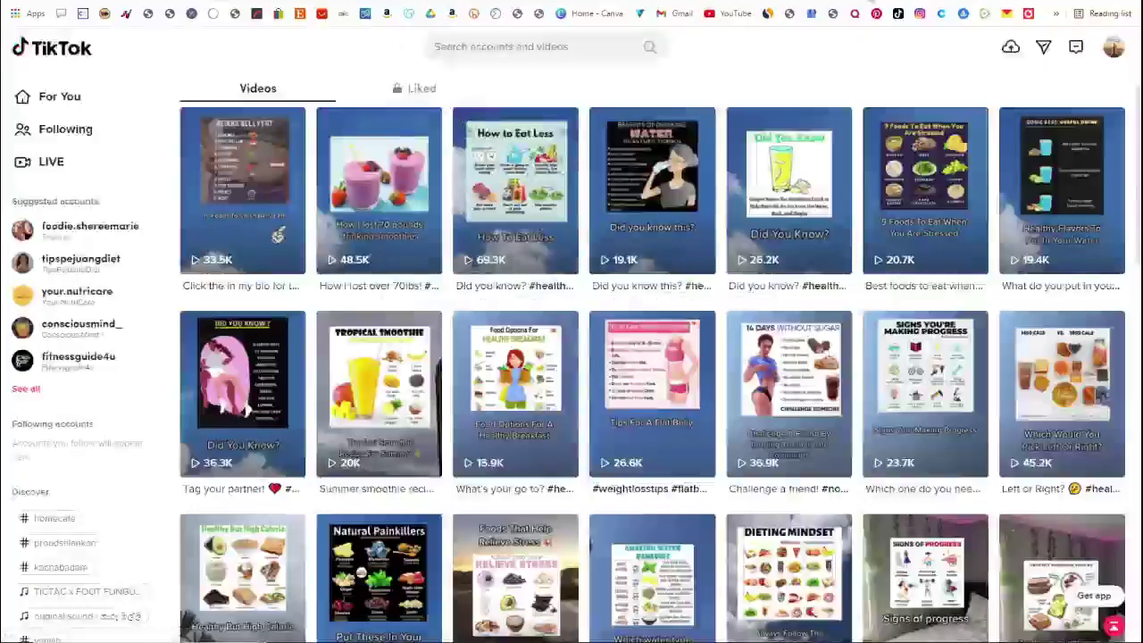
{"action": "key", "text": "ctrl+Tab"}
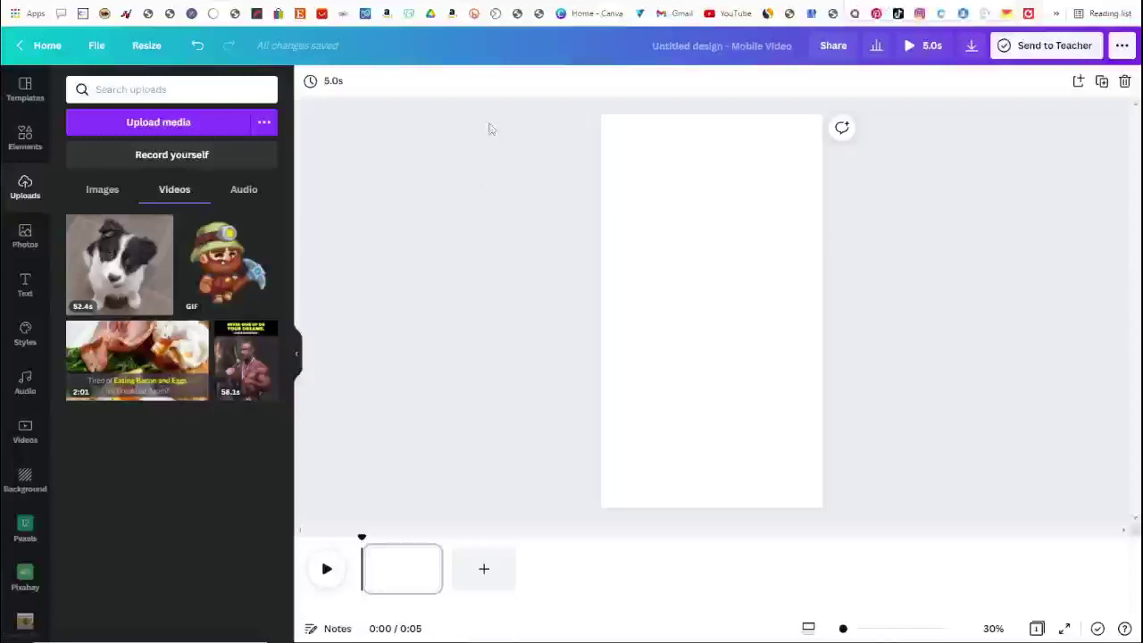
Compare the health__guide TikTok videos with the food infographic posts on the calories.good Instagram profile
{"action": "key", "text": "ctrl+shift+Tab"}
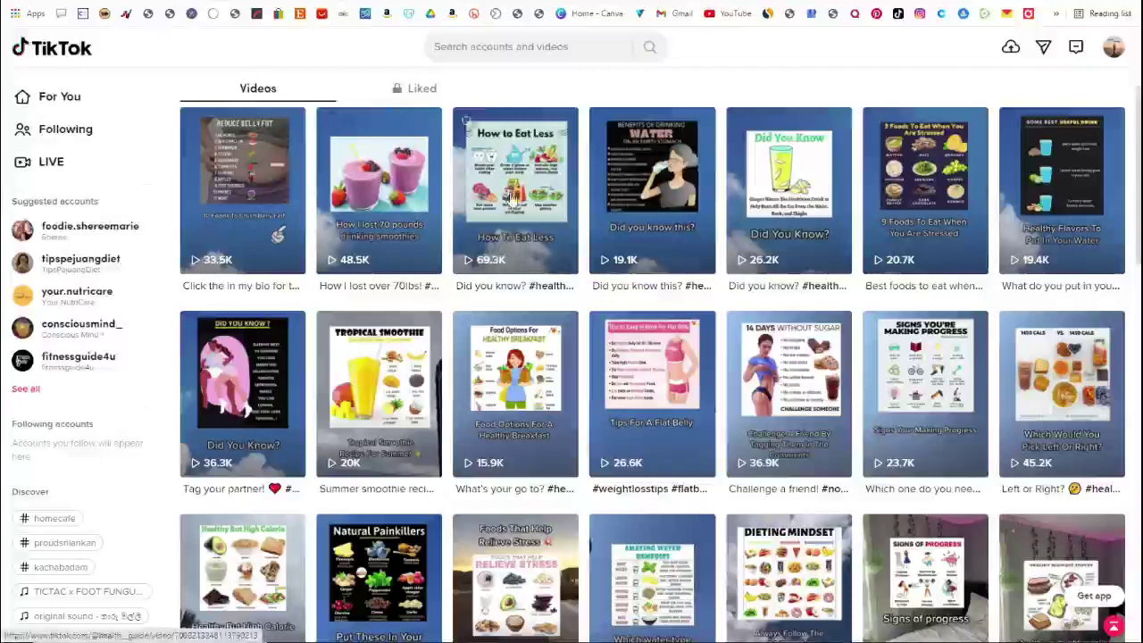
{"action": "key", "text": "ctrl+shift+Tab"}
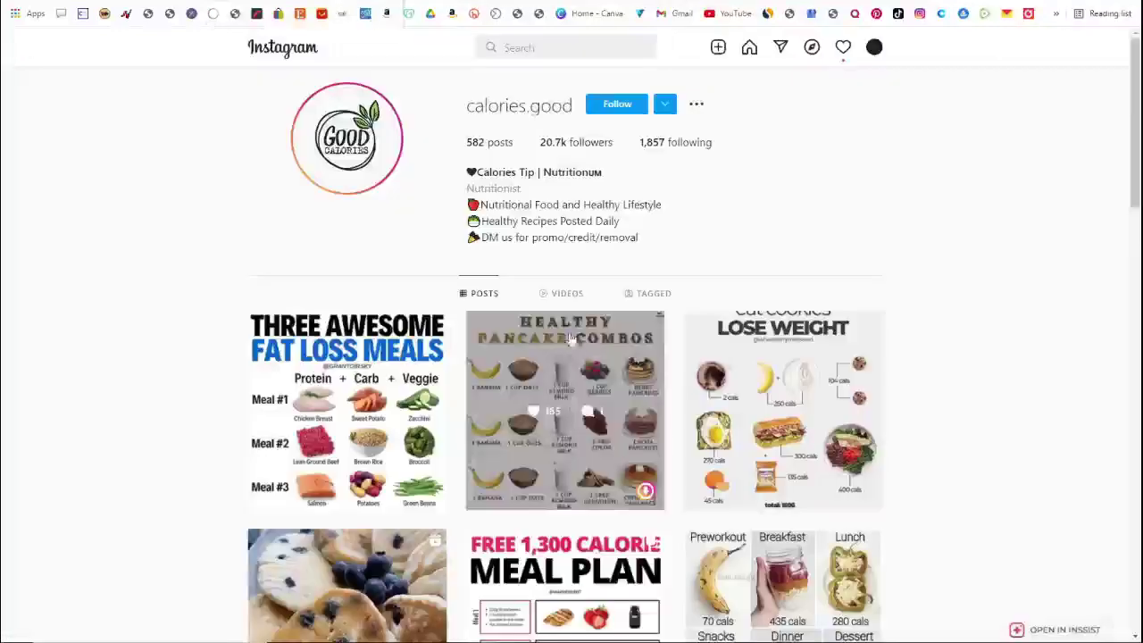
{"action": "scroll", "coordinate": [420, 340], "scroll_direction": "down", "scroll_amount": 1}
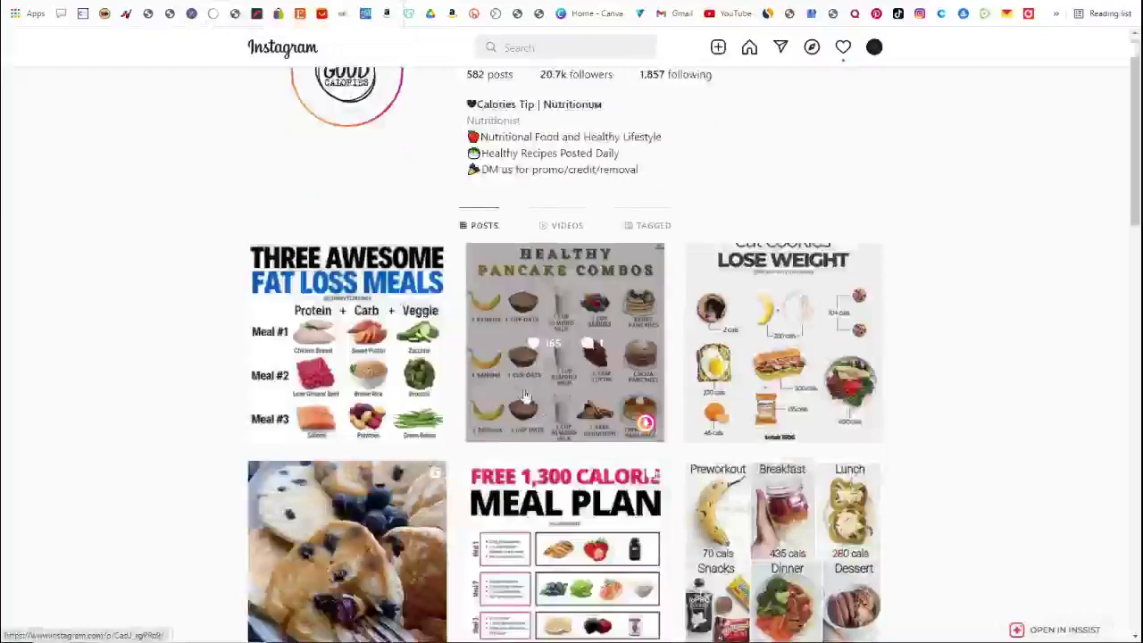
{"action": "scroll", "coordinate": [525, 396], "scroll_direction": "down", "scroll_amount": 1}
{"action": "key", "text": "ctrl+Tab"}
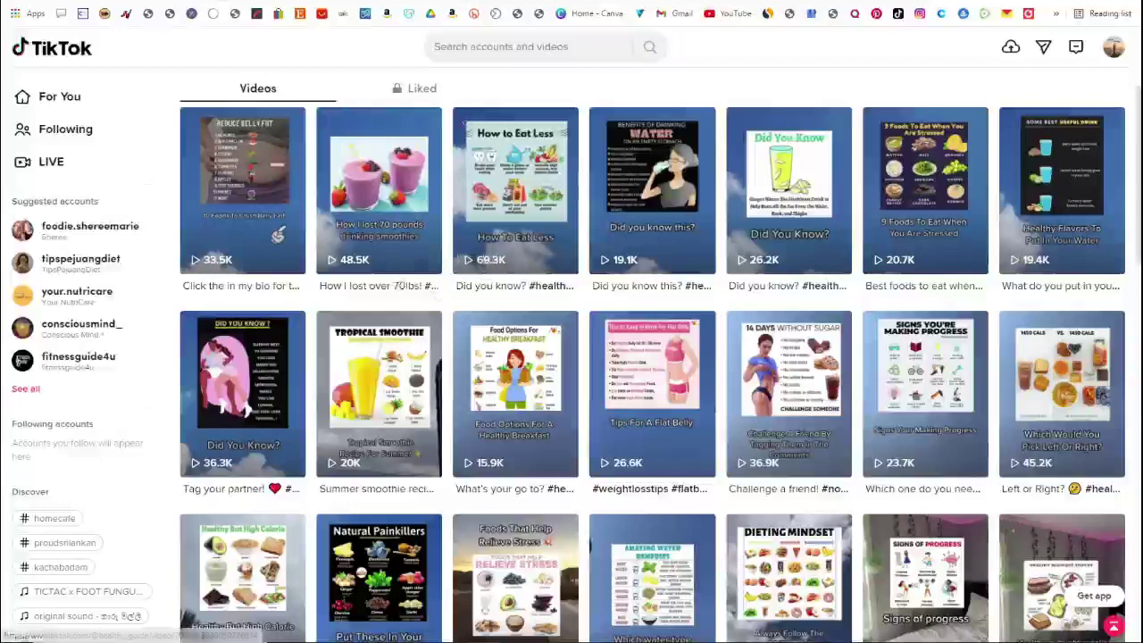
{"action": "key", "text": "ctrl+shift+Tab"}
{"action": "scroll", "coordinate": [627, 389], "scroll_direction": "up", "scroll_amount": 2}
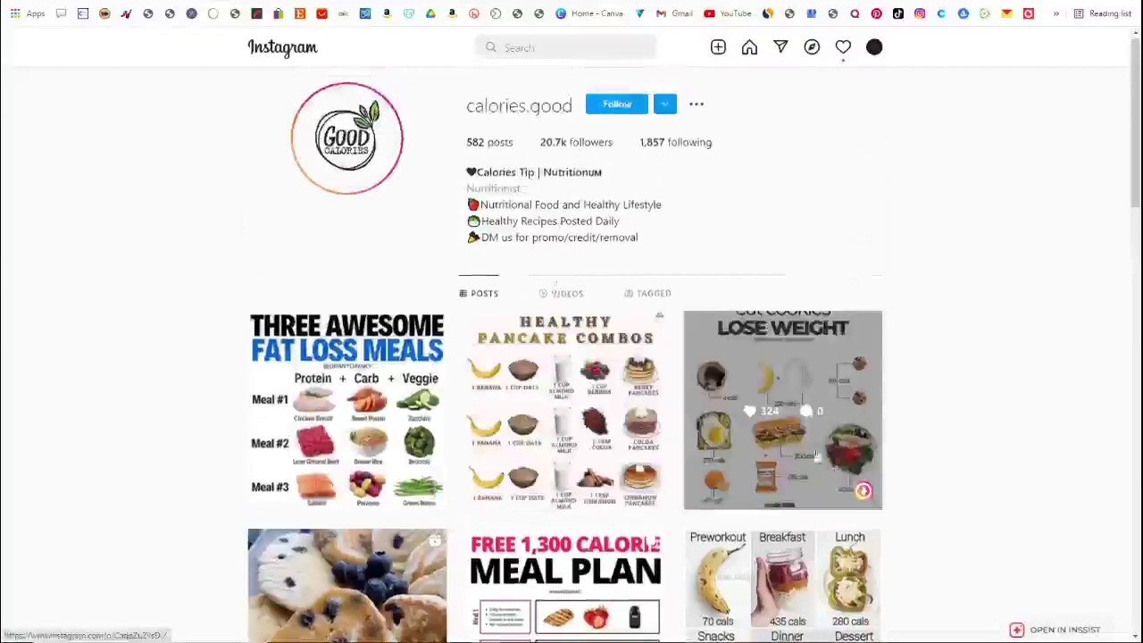
Compare the food infographic posts on the calories.good Instagram profile with the Instagram infographic gigs offered on Fiverr
{"action": "scroll", "coordinate": [781, 429], "scroll_direction": "down", "scroll_amount": 3}
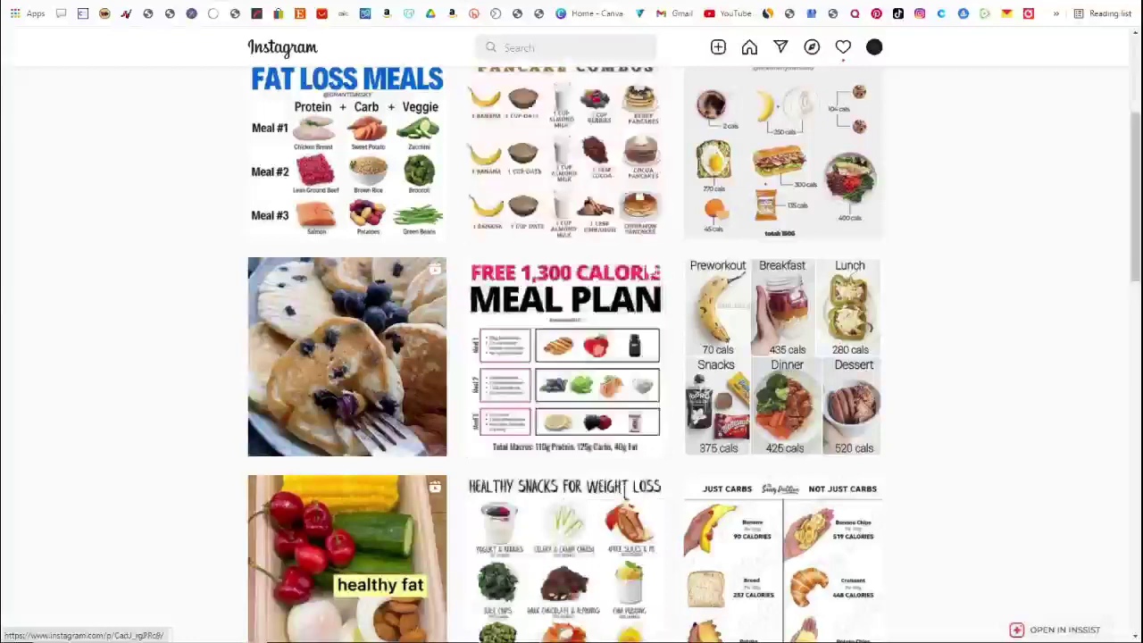
{"action": "left_click", "coordinate": [697, 4]}
{"action": "scroll", "coordinate": [482, 284], "scroll_direction": "up", "scroll_amount": 1}
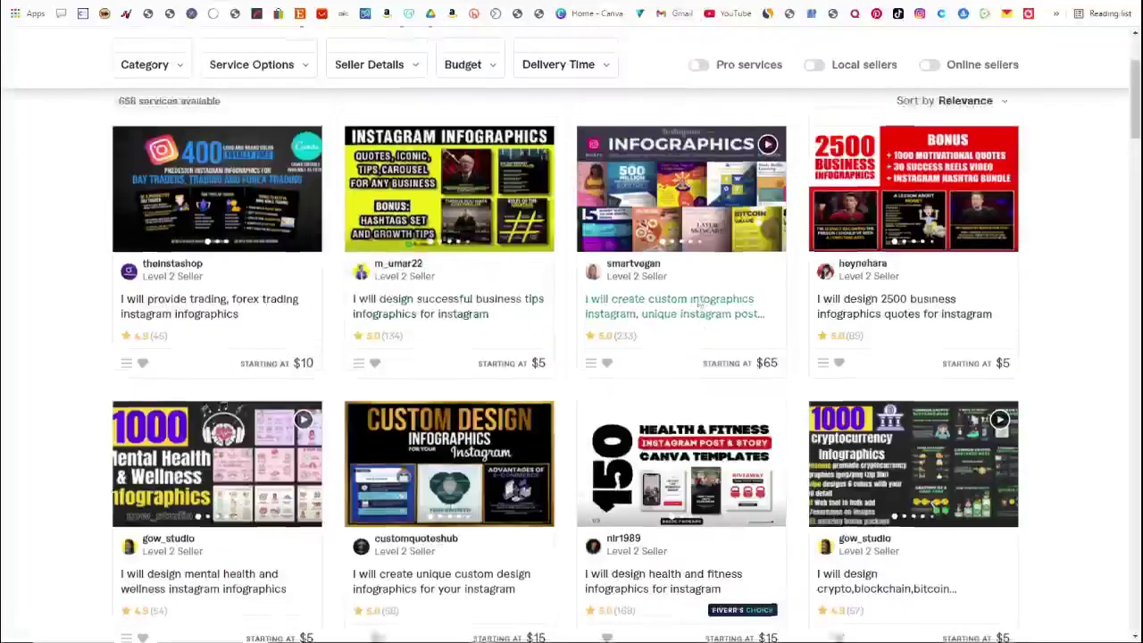
{"action": "scroll", "coordinate": [486, 288], "scroll_direction": "down", "scroll_amount": 1}
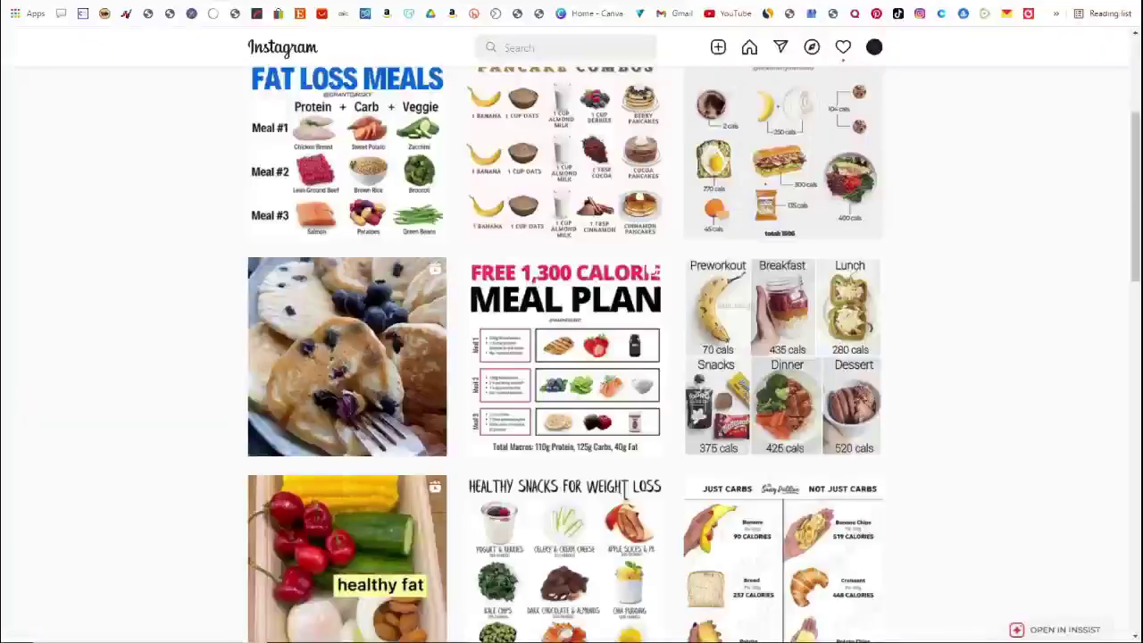
Switch to the health__guide TikTok profile and look through its bio and grid of health videos
{"action": "left_click", "coordinate": [410, 13]}
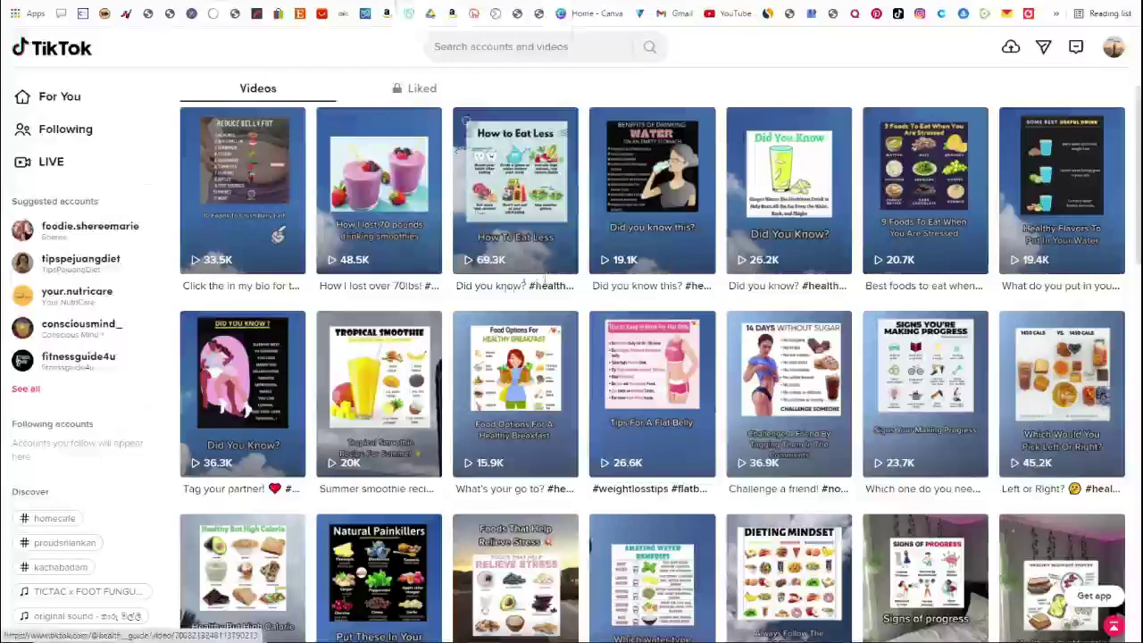
{"action": "scroll", "coordinate": [451, 300], "scroll_direction": "up", "scroll_amount": 2}
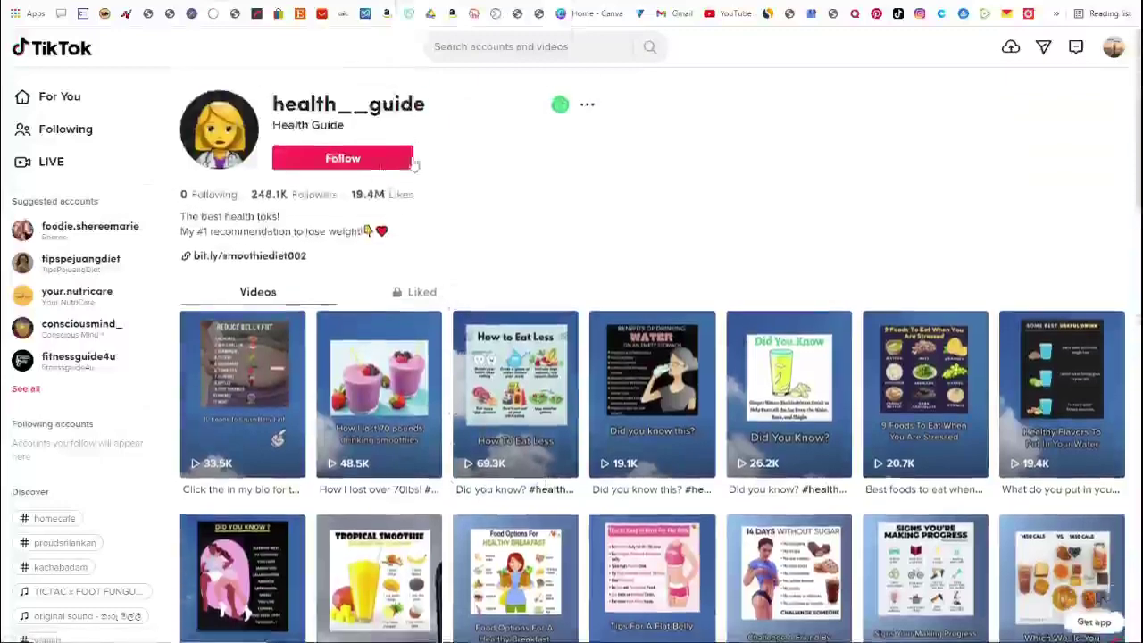
{"action": "scroll", "coordinate": [696, 375], "scroll_direction": "down", "scroll_amount": 1}
{"action": "scroll", "coordinate": [697, 375], "scroll_direction": "down", "scroll_amount": 1}
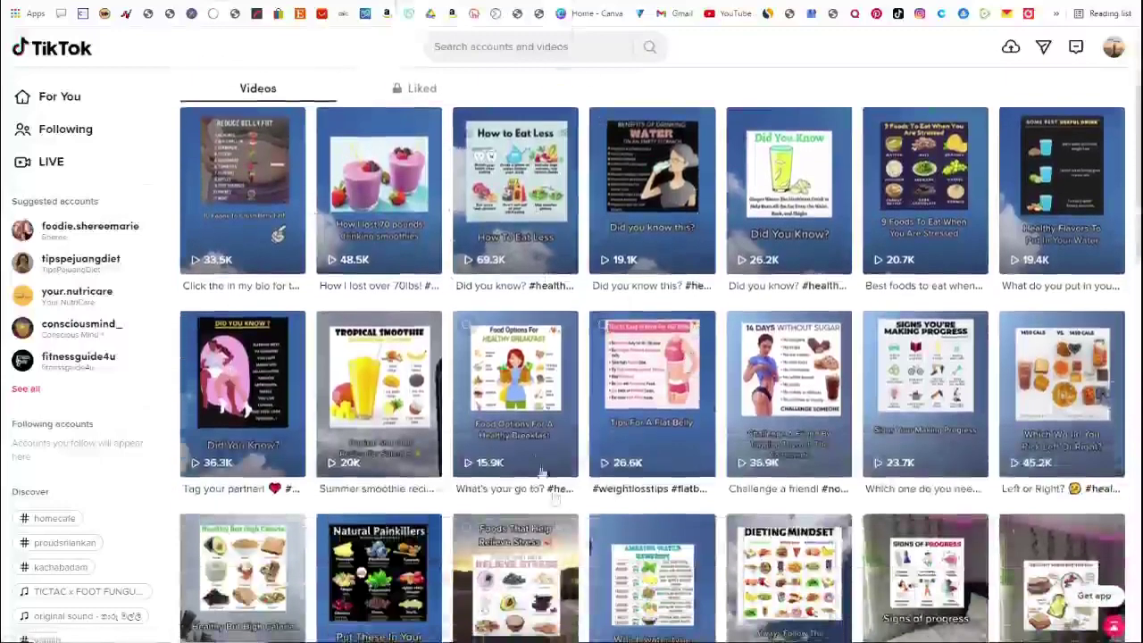
{"action": "scroll", "coordinate": [533, 460], "scroll_direction": "down", "scroll_amount": 2}
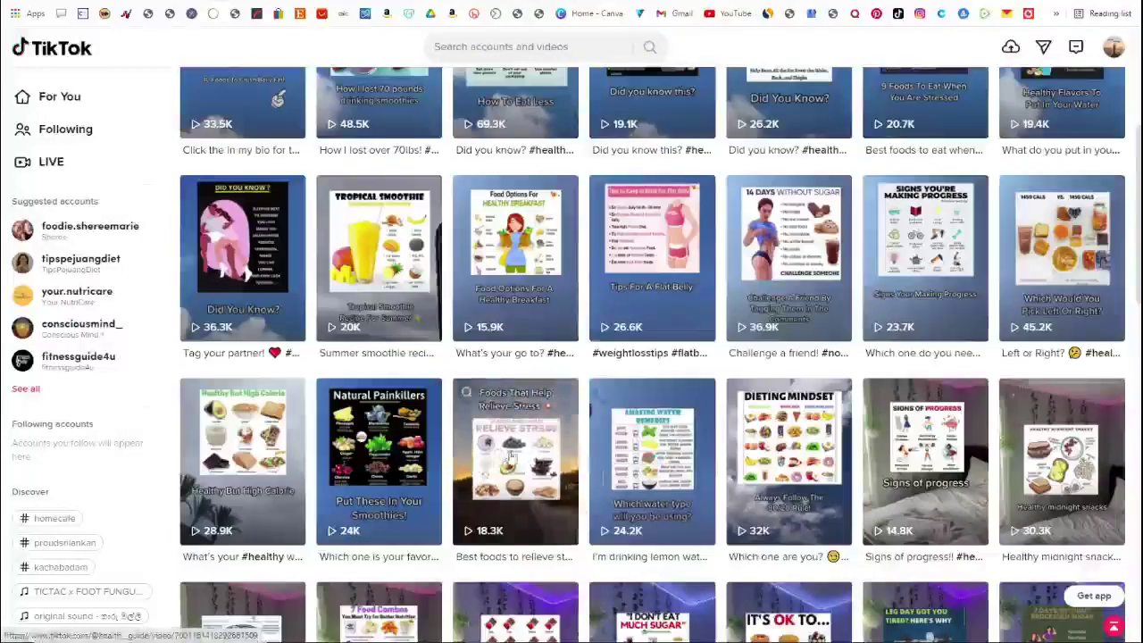
{"action": "scroll", "coordinate": [514, 458], "scroll_direction": "up", "scroll_amount": 1}
{"action": "scroll", "coordinate": [513, 457], "scroll_direction": "up", "scroll_amount": 2}
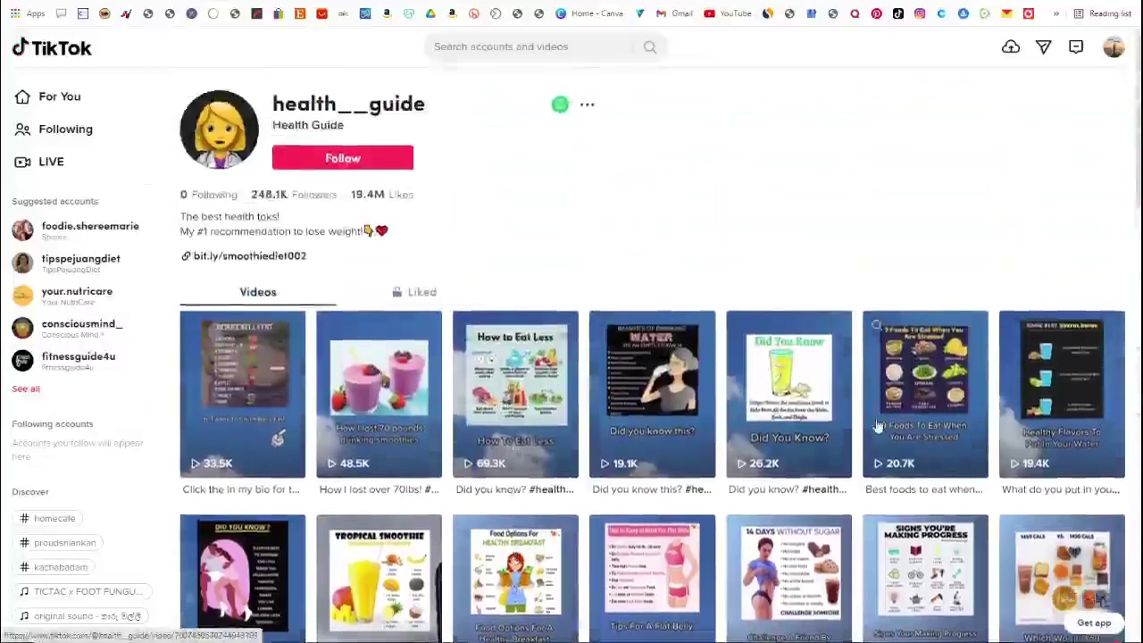
Follow the smoothiediet002 link in the health__guide bio and examine the Smoothie Diet sales page offer and testimonials
{"action": "left_click", "coordinate": [271, 261]}
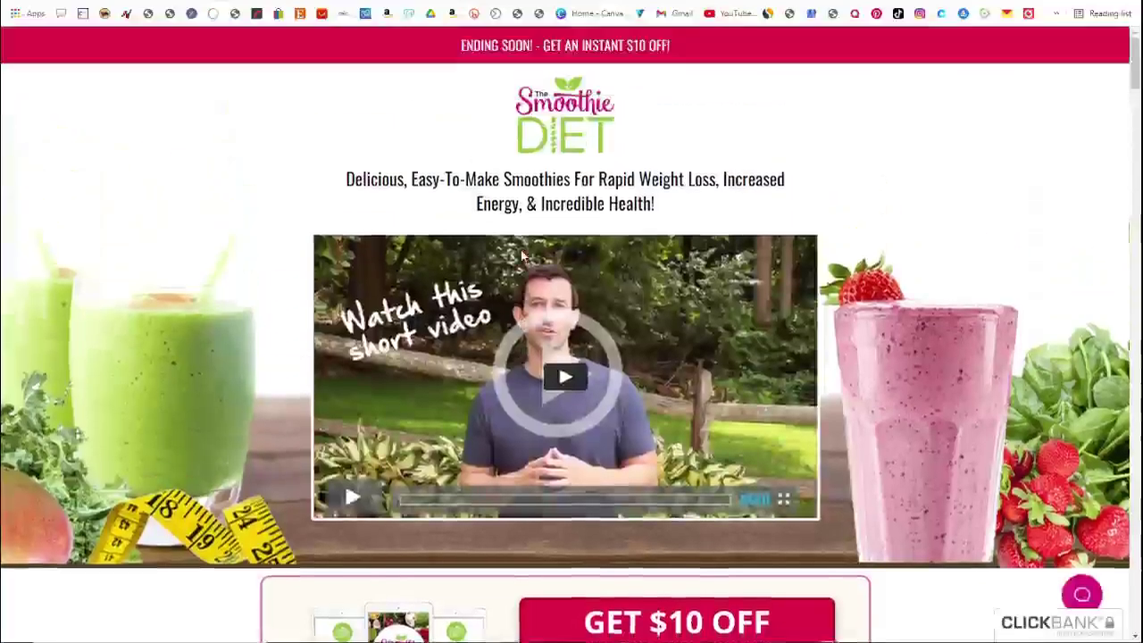
{"action": "scroll", "coordinate": [521, 252], "scroll_direction": "down", "scroll_amount": 7}
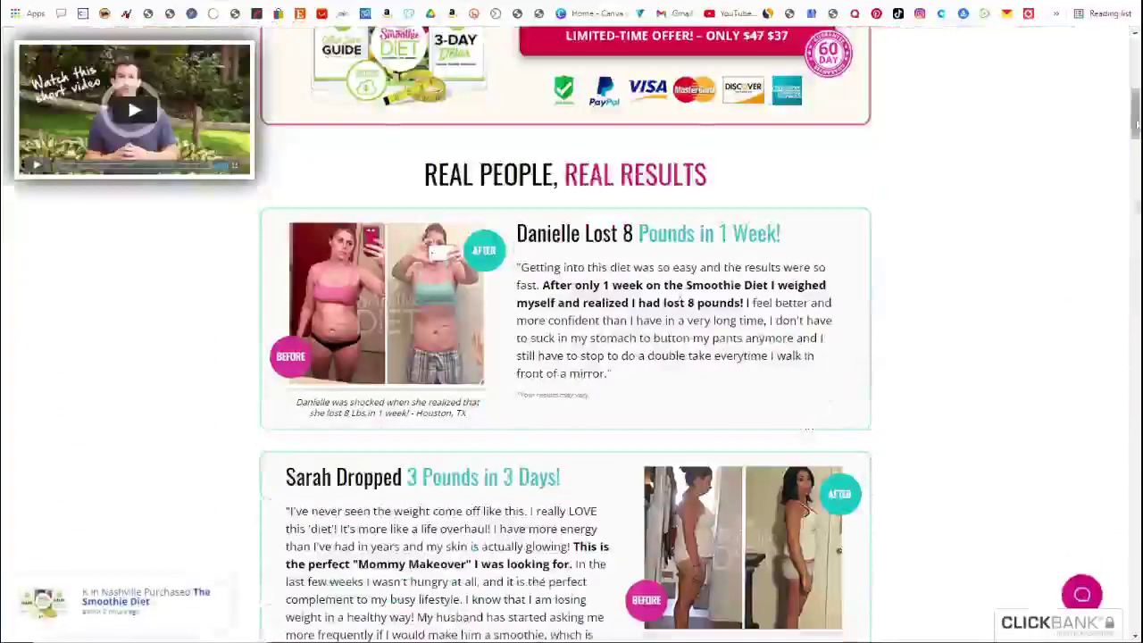
{"action": "left_click_drag", "start_coordinate": [1136, 125], "coordinate": [1093, 84]}
{"action": "scroll", "coordinate": [1094, 85], "scroll_direction": "up", "scroll_amount": 1}
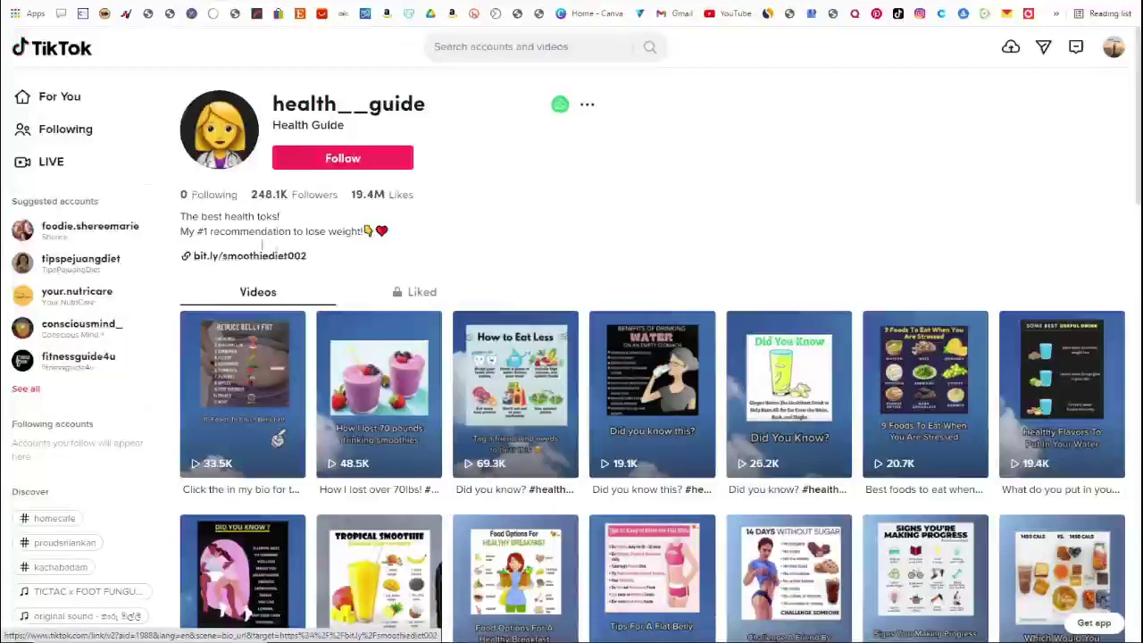
{"action": "left_click", "coordinate": [230, 259]}
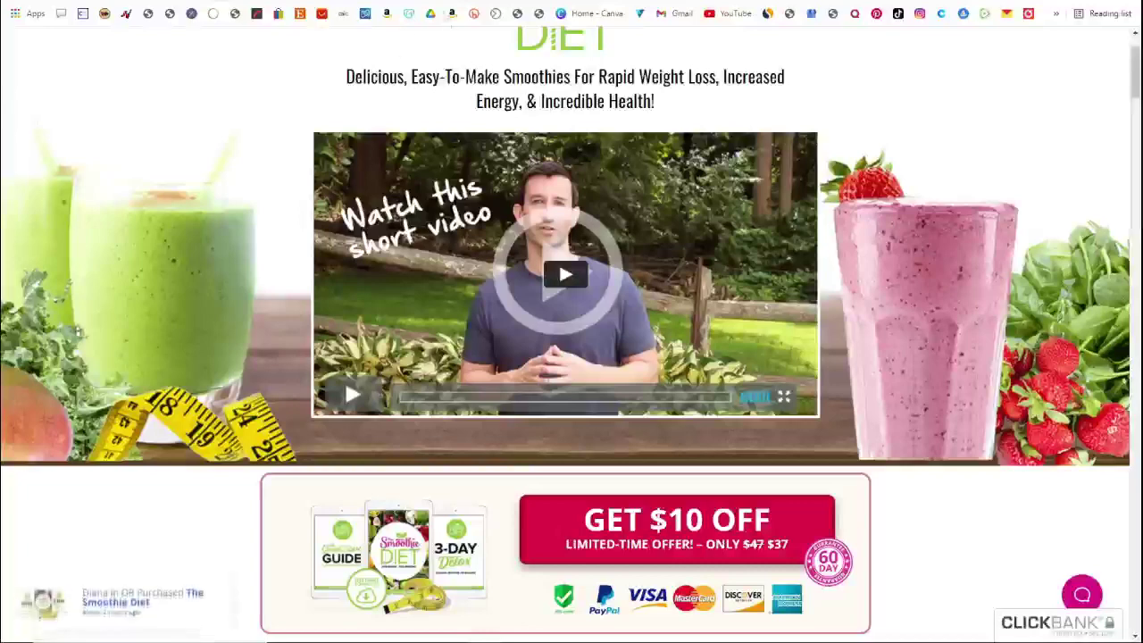
{"action": "key", "text": "ctrl+w"}
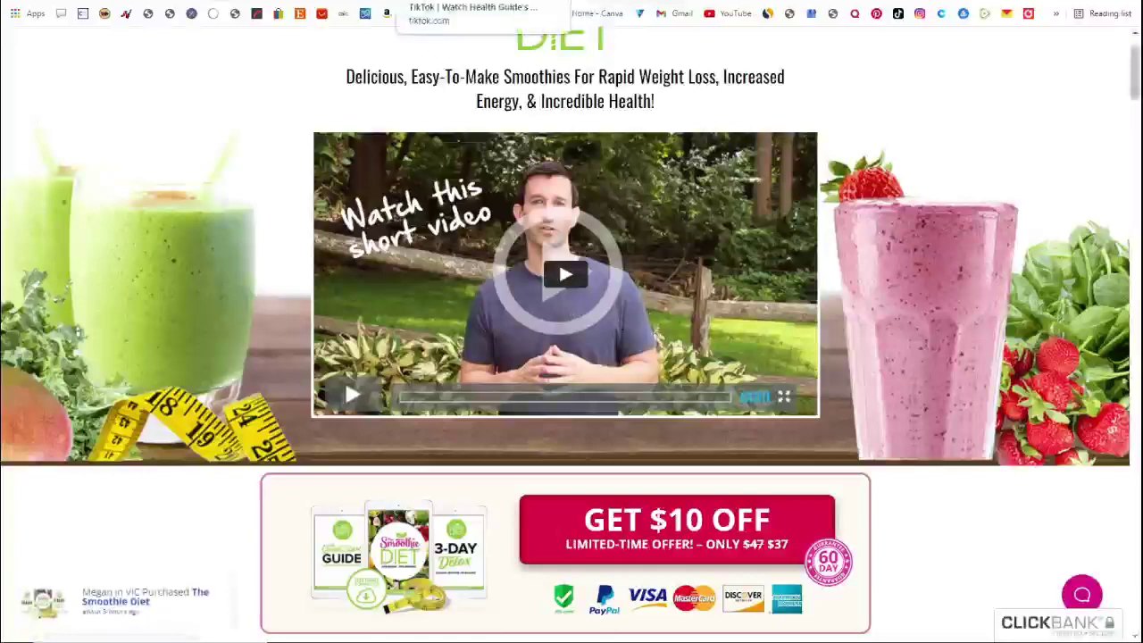
{"action": "left_click", "coordinate": [408, 13]}
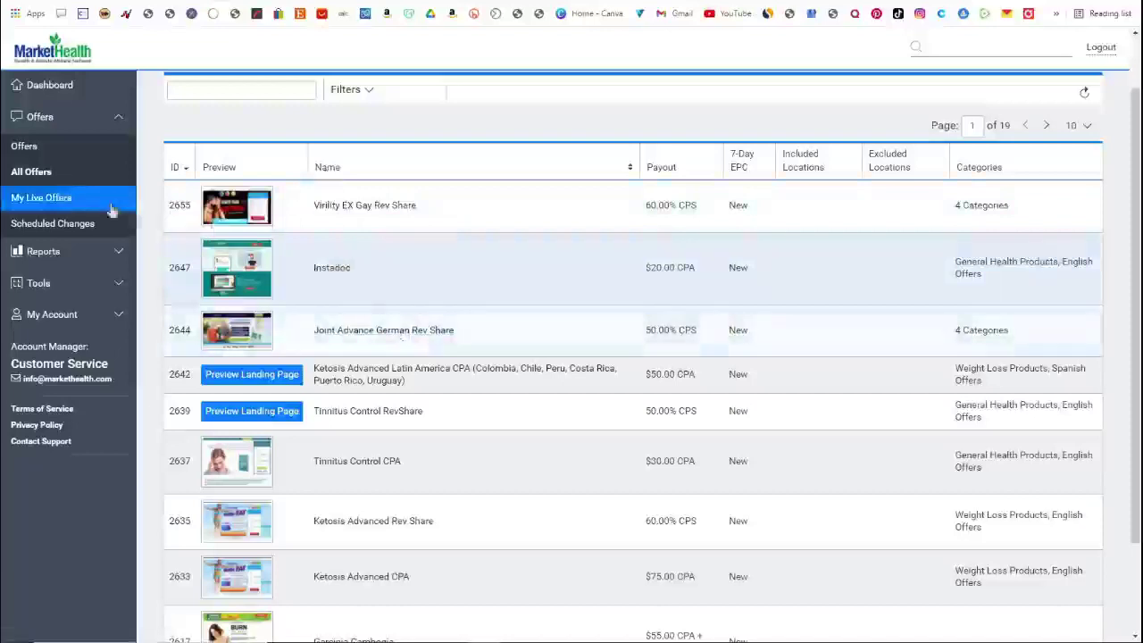
Review MarketHealth's offer categories, API tools page, All Offers list and account options
{"action": "left_click", "coordinate": [48, 156]}
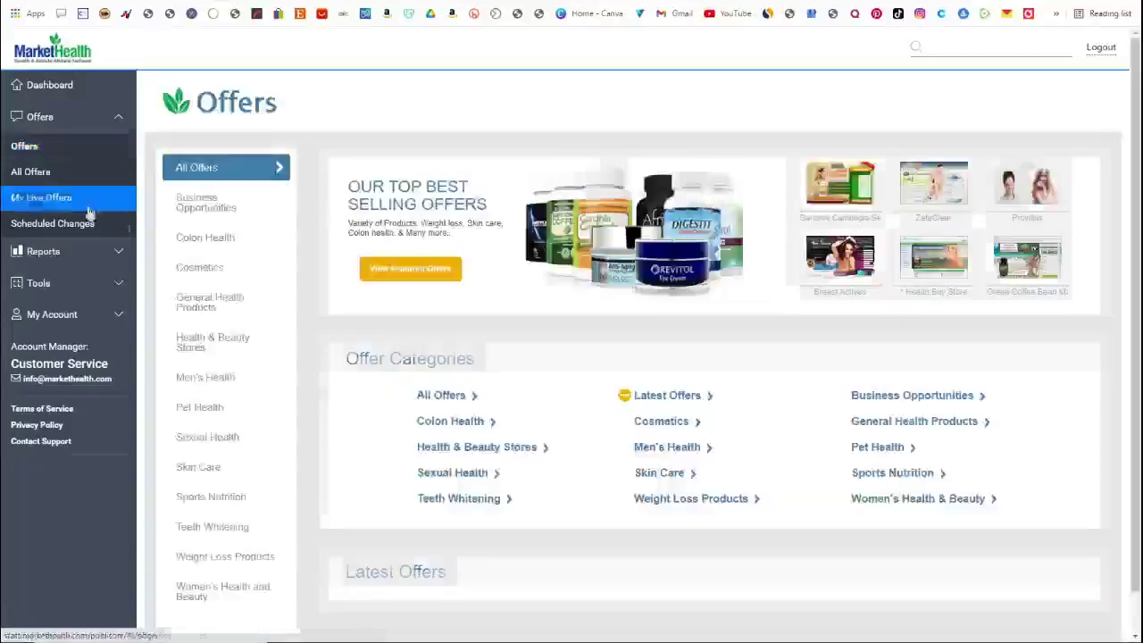
{"action": "scroll", "coordinate": [223, 462], "scroll_direction": "down", "scroll_amount": 1}
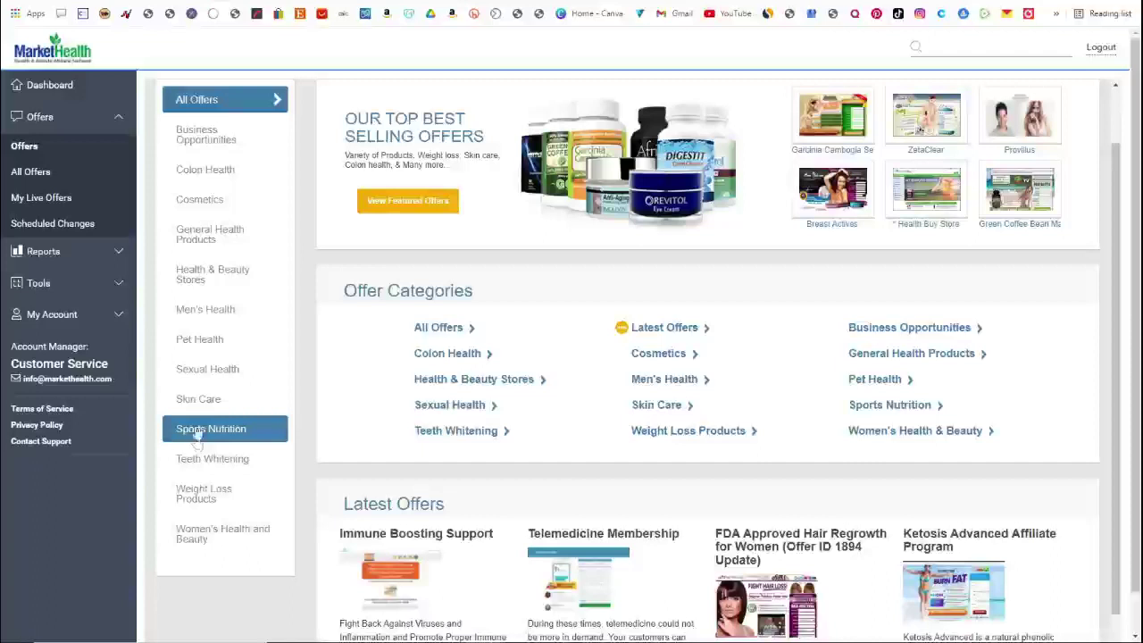
{"action": "left_click", "coordinate": [122, 323]}
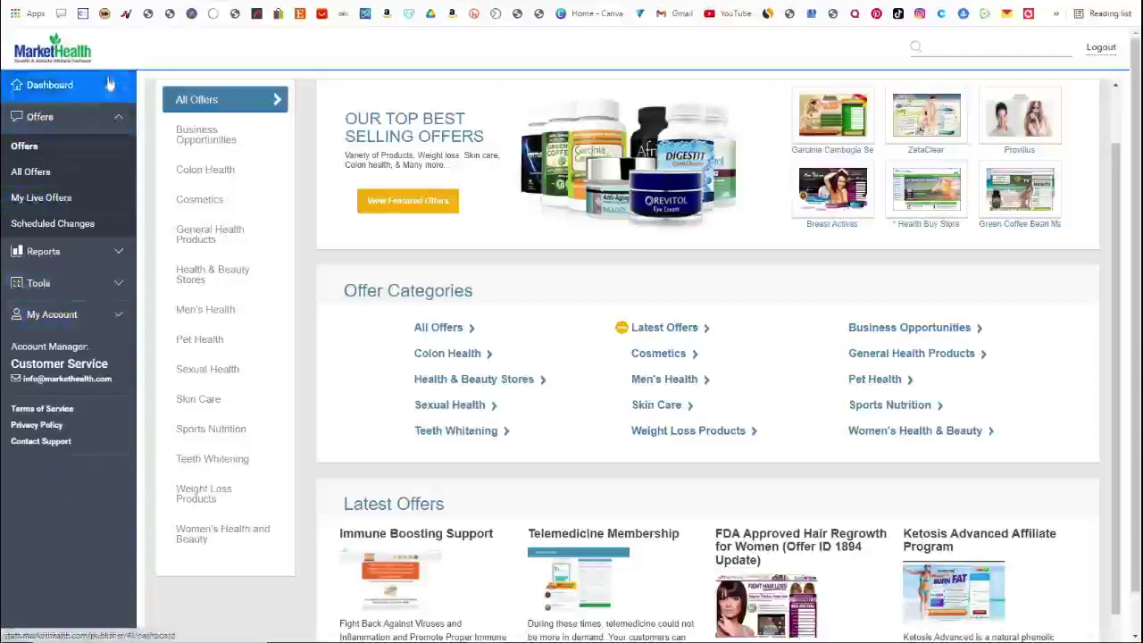
{"action": "left_click", "coordinate": [121, 282]}
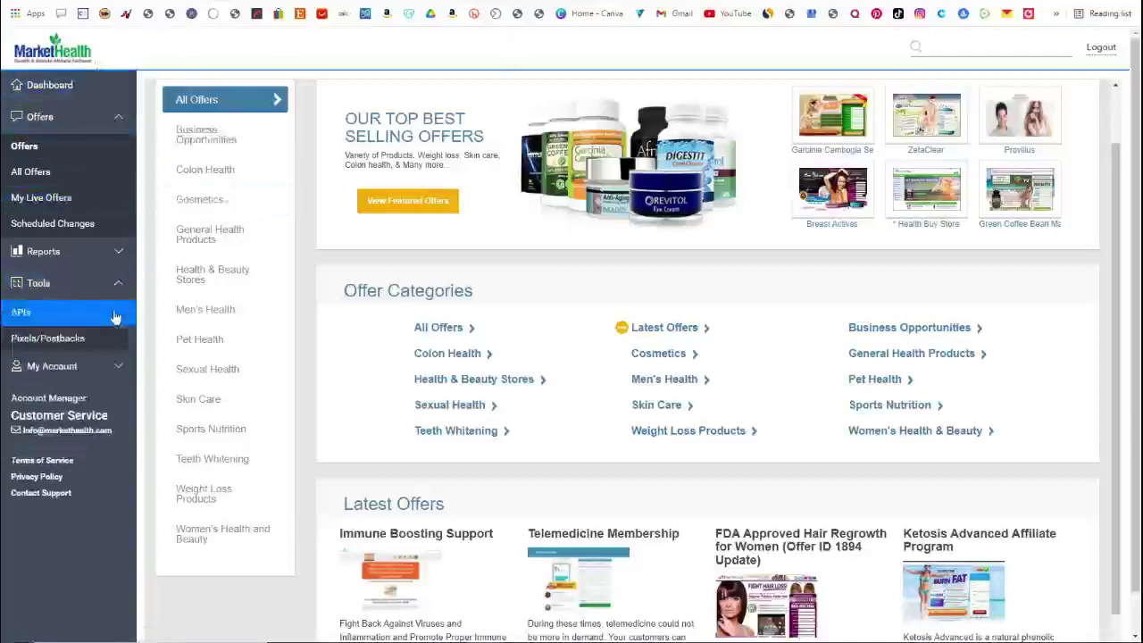
{"action": "left_click", "coordinate": [117, 312]}
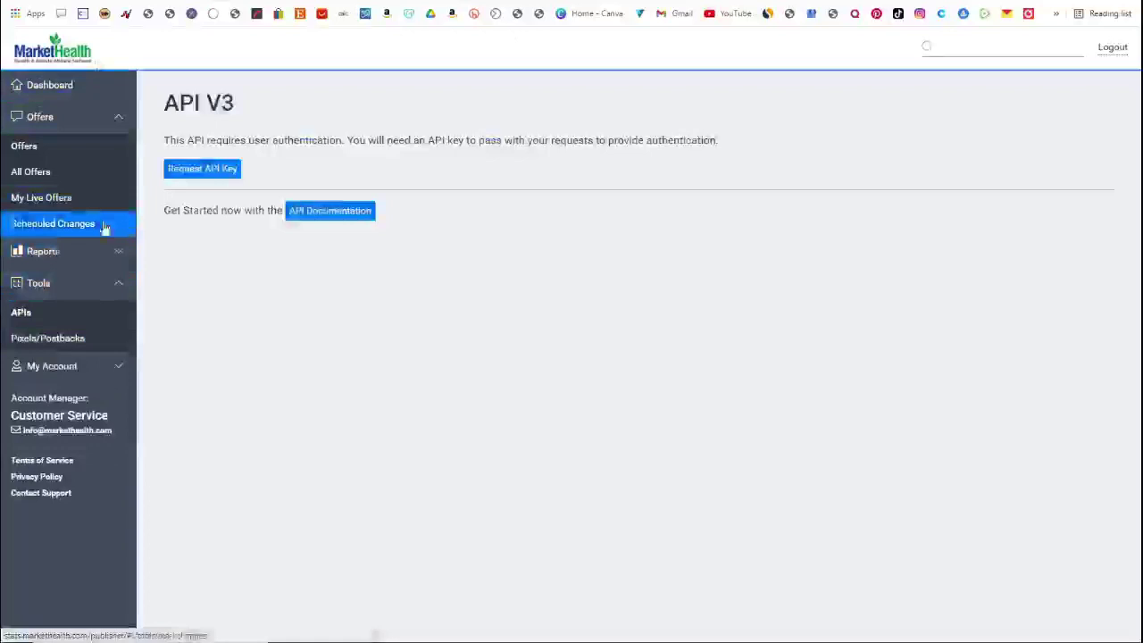
{"action": "left_click", "coordinate": [89, 174]}
{"action": "left_click", "coordinate": [109, 369]}
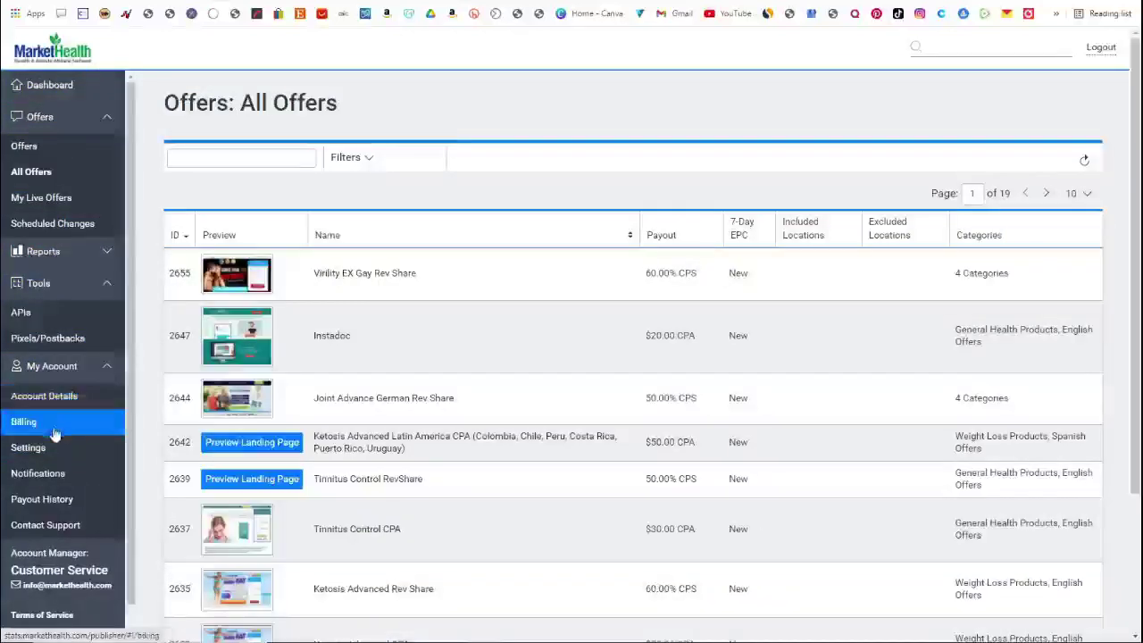
{"action": "left_click", "coordinate": [57, 433]}
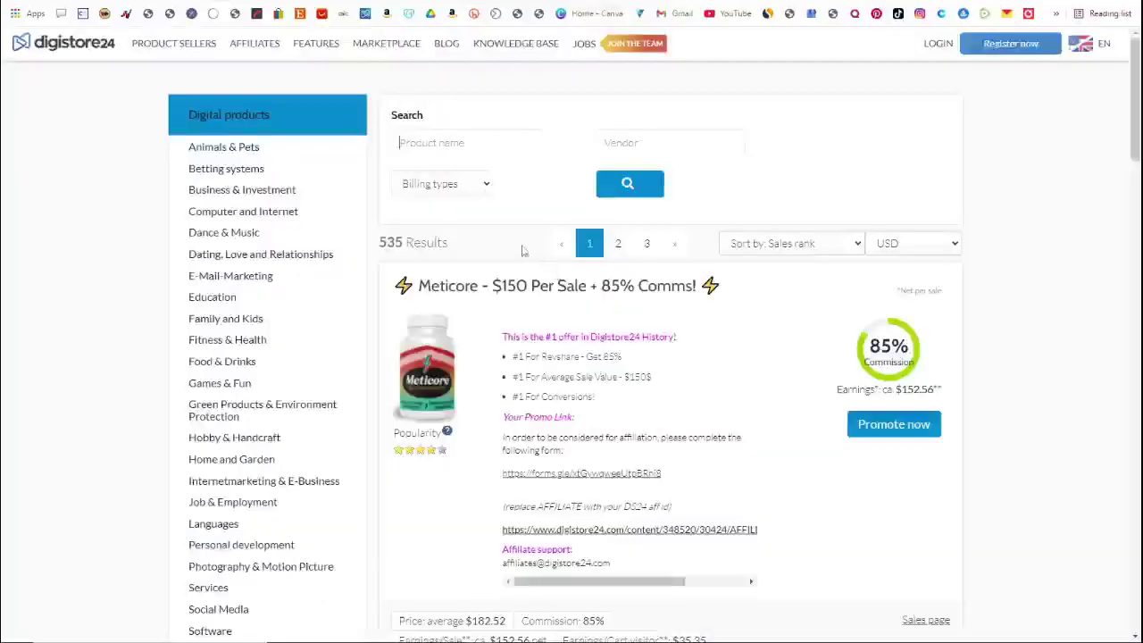
View the Digistore24 product marketplace and browse ConvertKit's landing page templates
{"action": "left_click", "coordinate": [466, 141]}
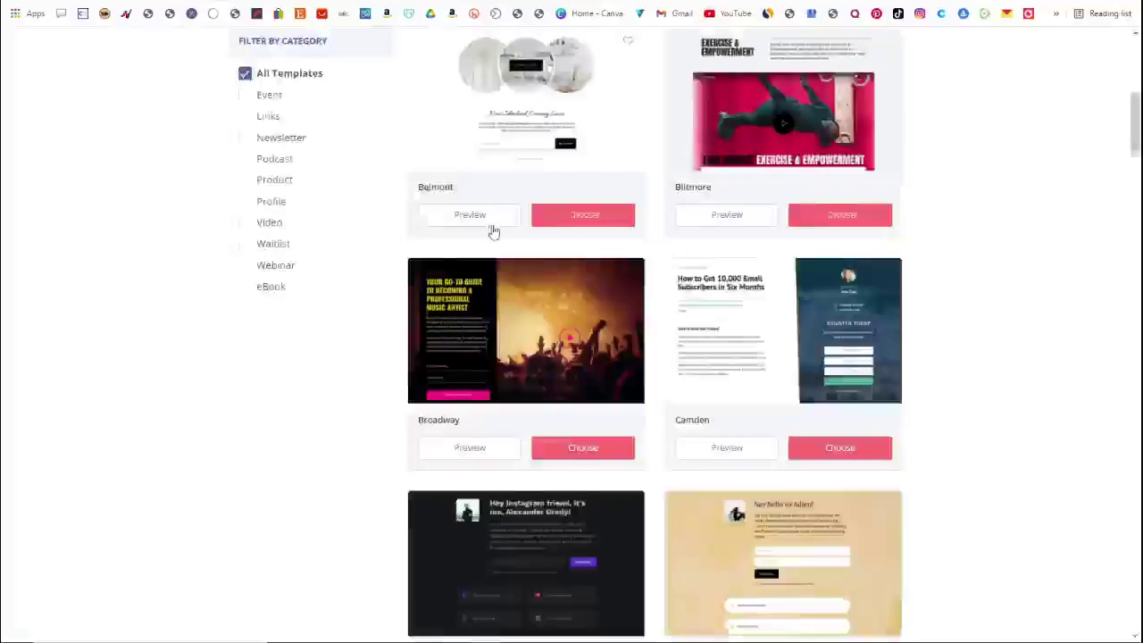
{"action": "scroll", "coordinate": [491, 232], "scroll_direction": "up", "scroll_amount": 6}
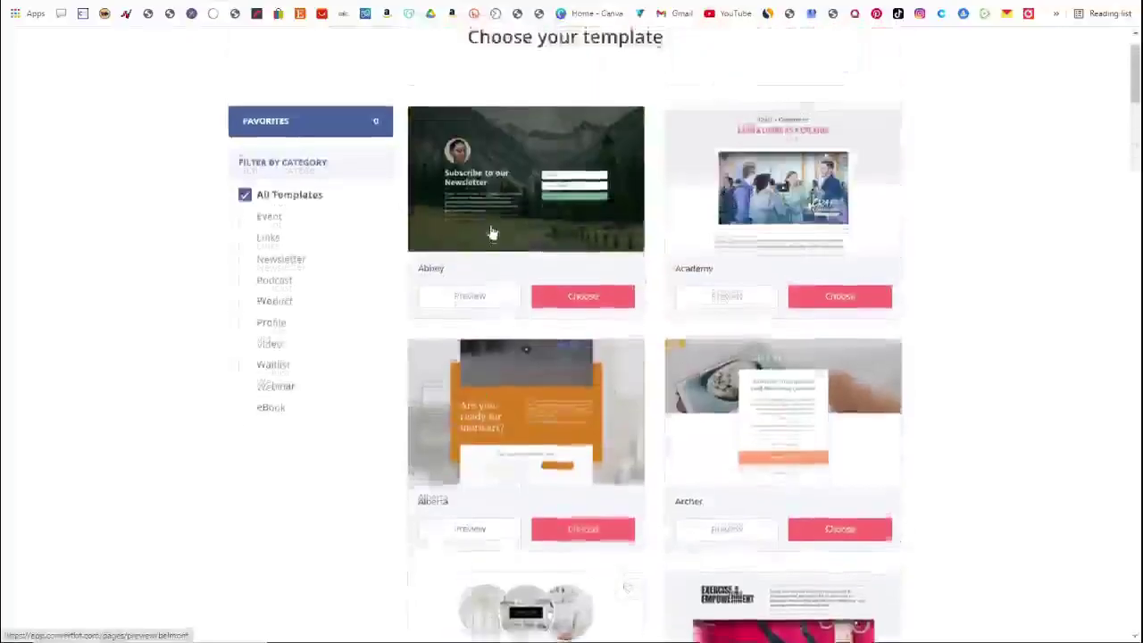
{"action": "scroll", "coordinate": [491, 232], "scroll_direction": "up", "scroll_amount": 1}
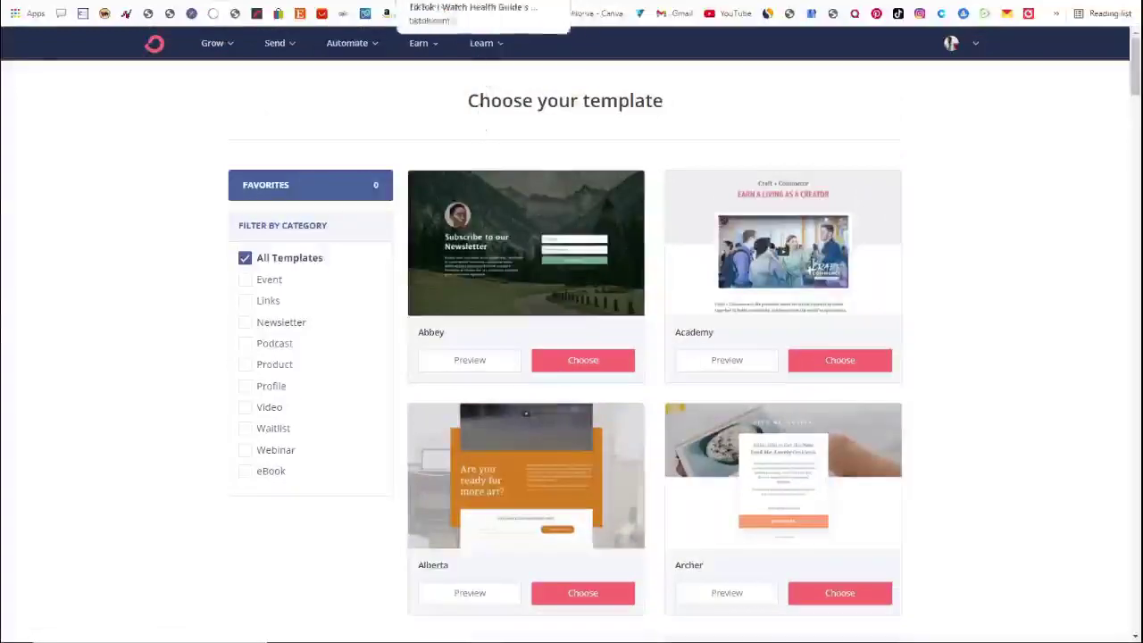
Return to the health__guide TikTok profile and reopen its bio link to view the Smoothie Diet landing page again
{"action": "left_click", "coordinate": [447, 0]}
{"action": "left_click", "coordinate": [268, 257]}
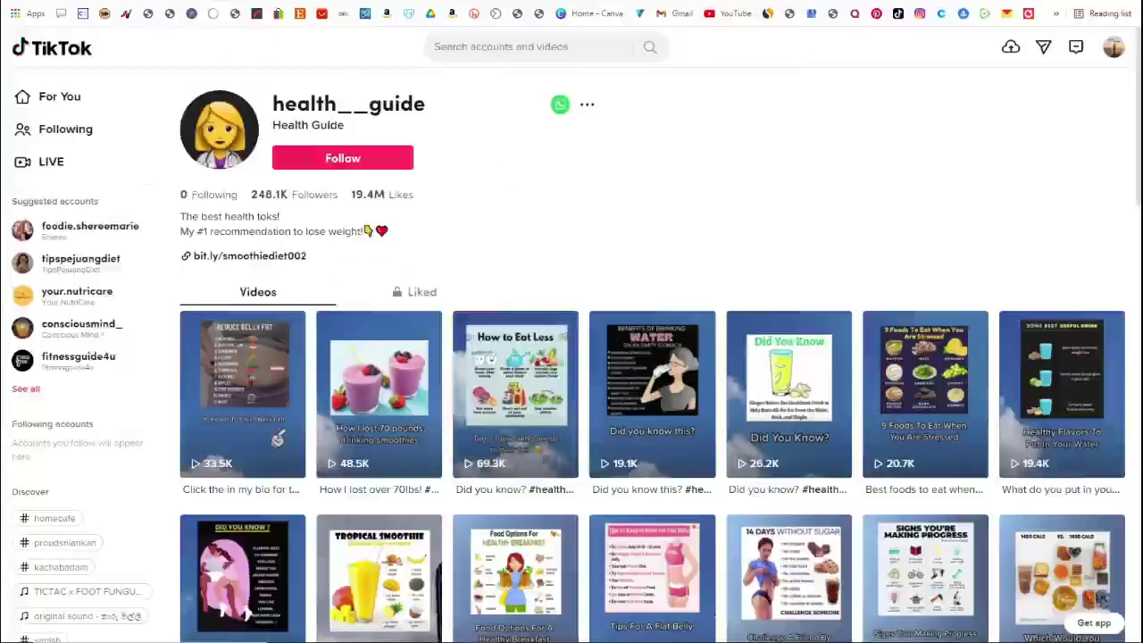
{"action": "left_click", "coordinate": [250, 256]}
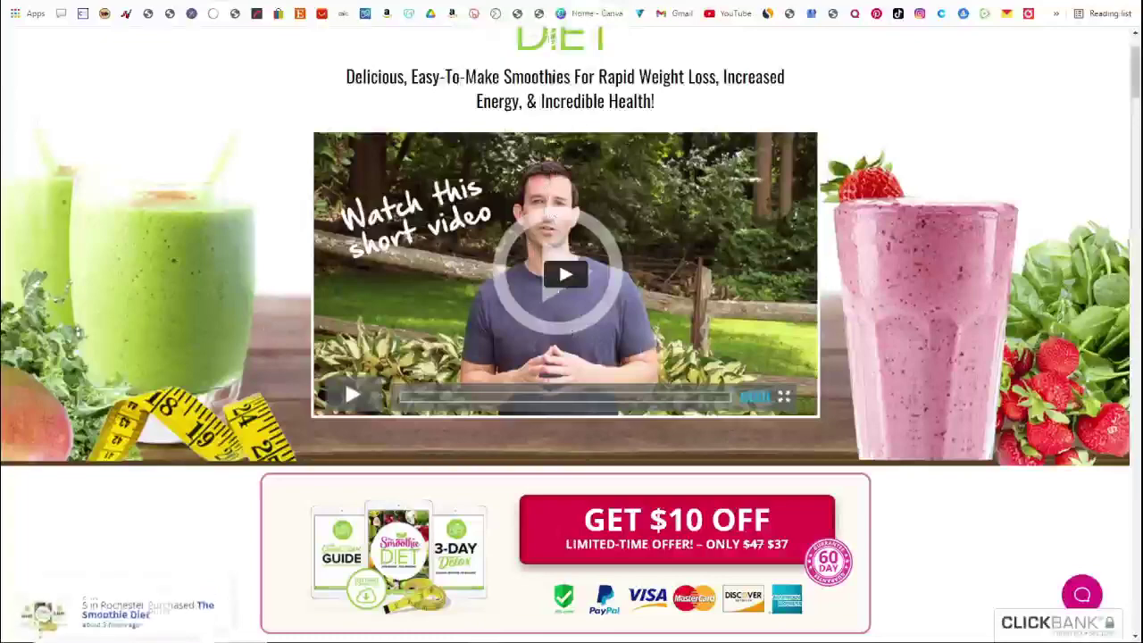
{"action": "left_click", "coordinate": [496, 12]}
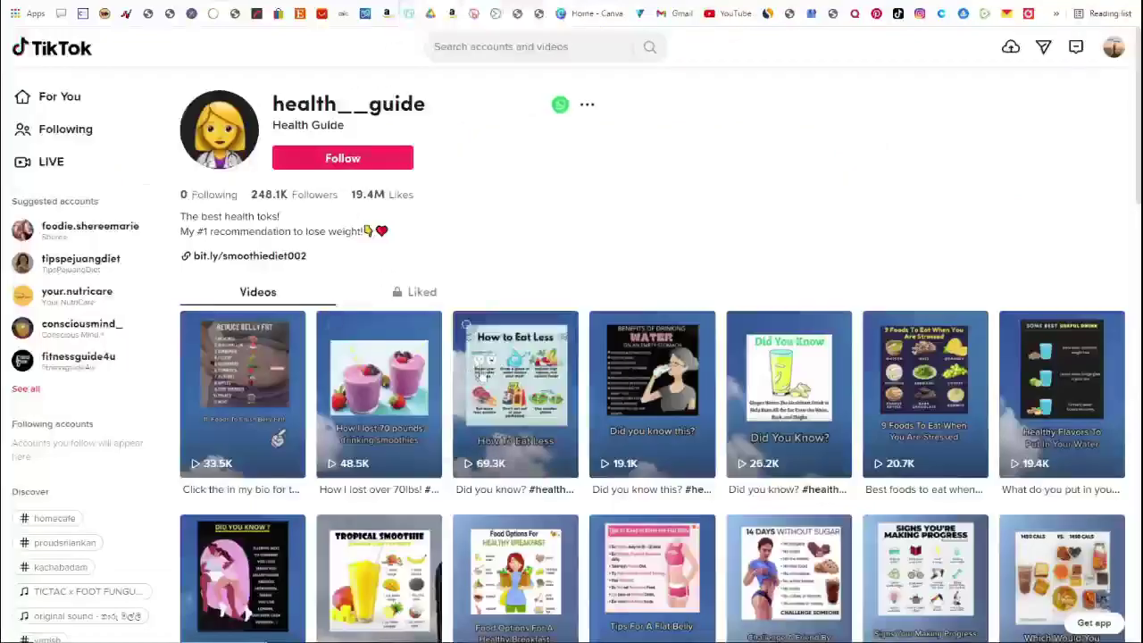
Compare the health__guide video grid with the meme videos on the relationshipshub TikTok profile
{"action": "scroll", "coordinate": [481, 368], "scroll_direction": "down", "scroll_amount": 3}
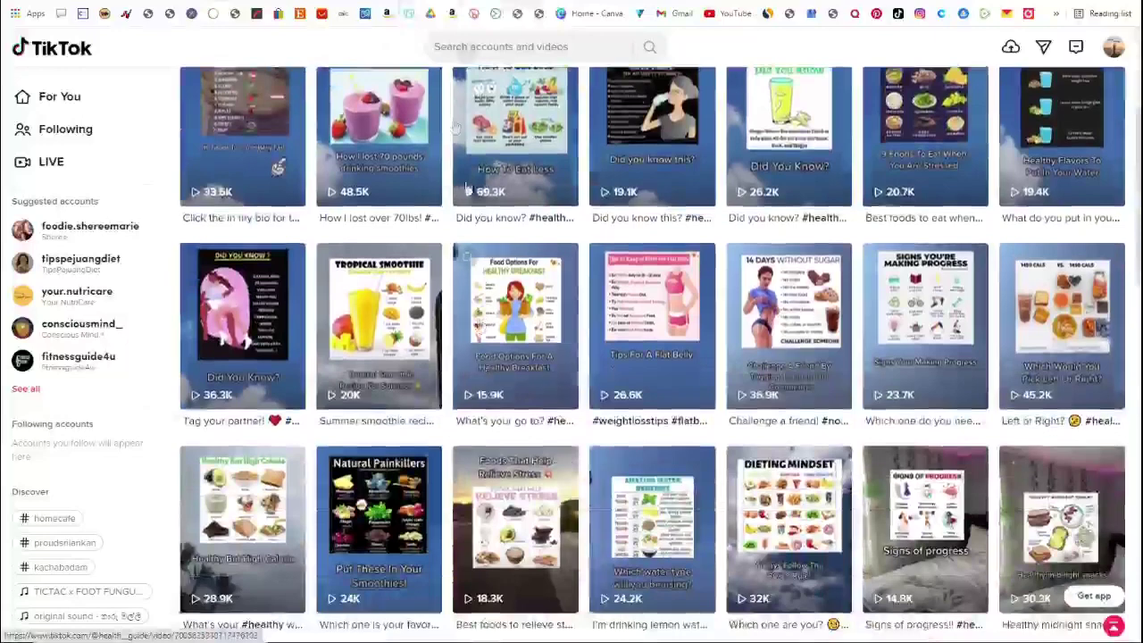
{"action": "key", "text": "alt+Left"}
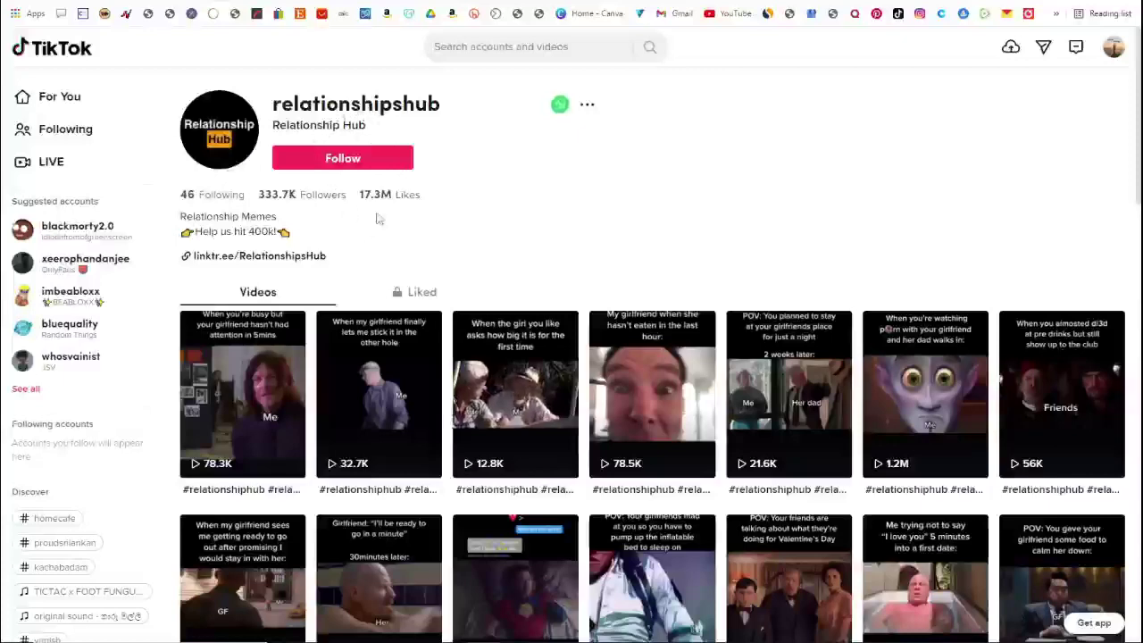
{"action": "scroll", "coordinate": [672, 398], "scroll_direction": "down", "scroll_amount": 3}
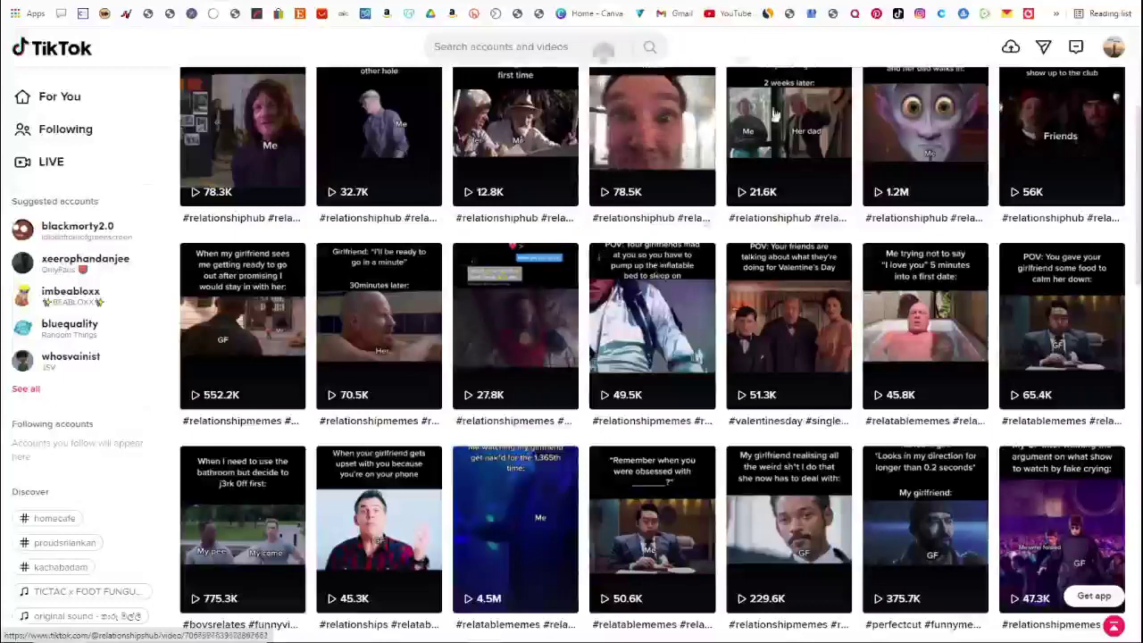
Revisit the Canva video design types and InVideo home page, and compare them with the health__guide TikTok videos
{"action": "left_click", "coordinate": [942, 13]}
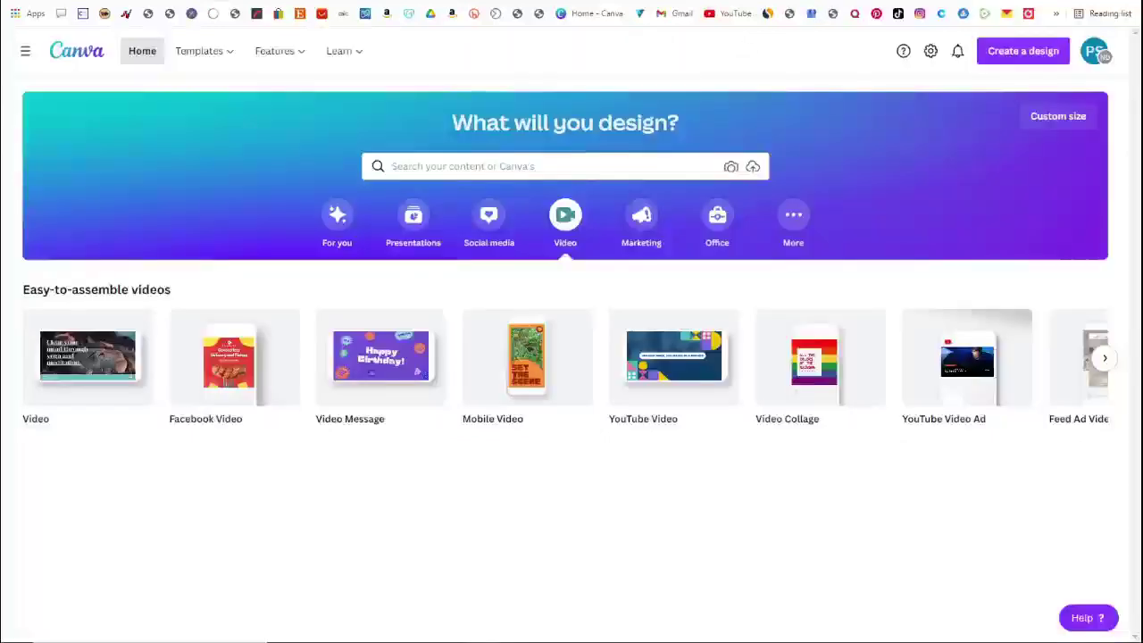
{"action": "left_click", "coordinate": [876, 13]}
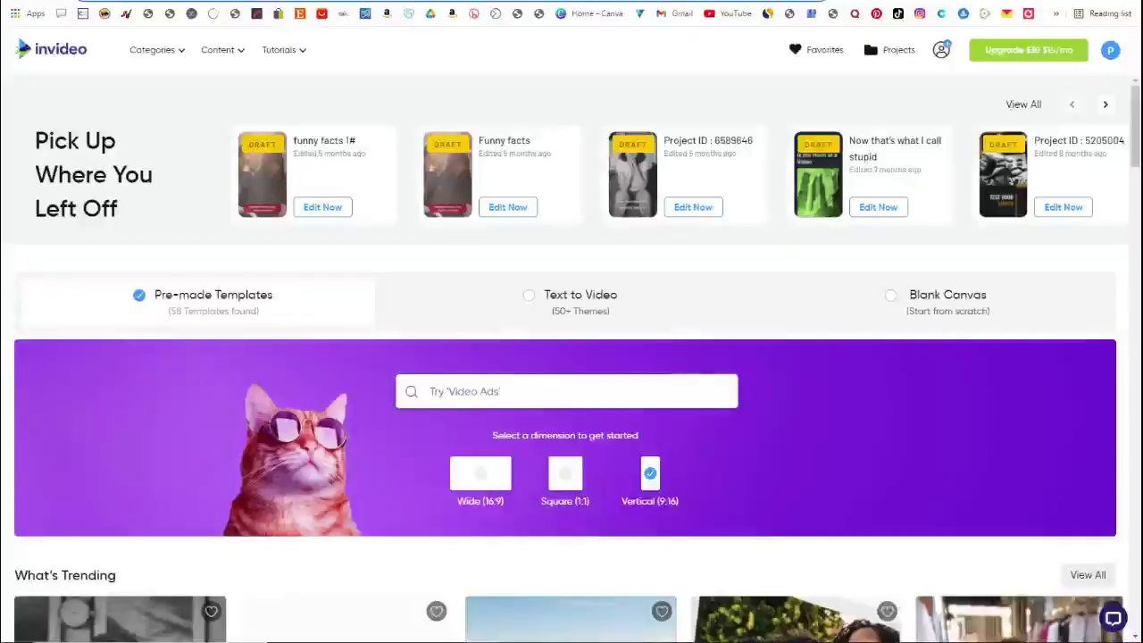
{"action": "left_click", "coordinate": [409, 14]}
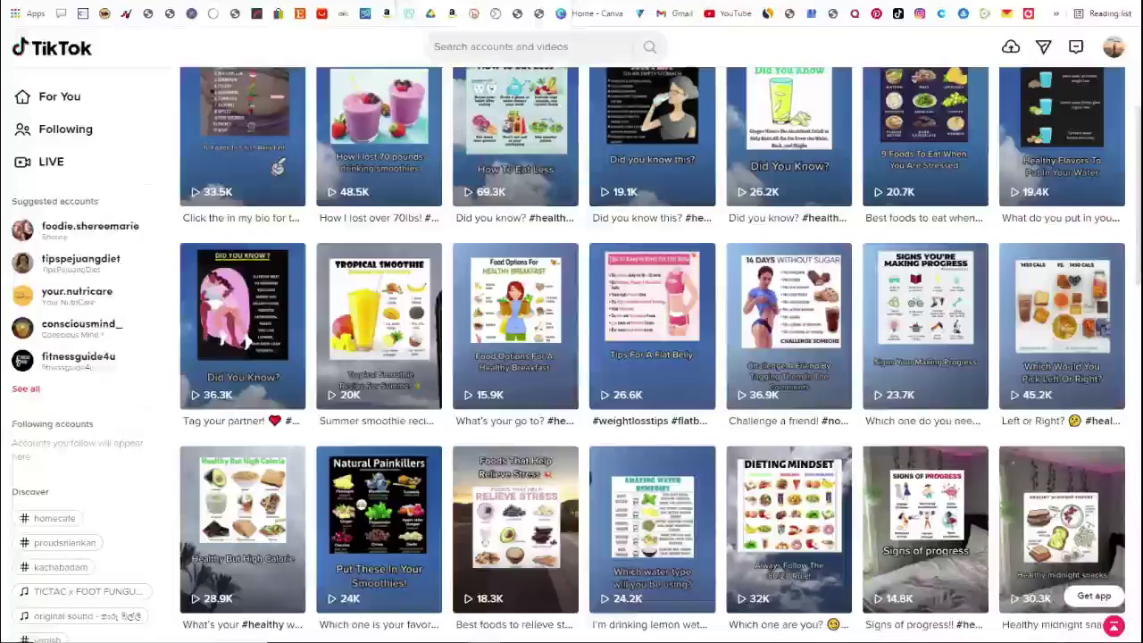
{"action": "scroll", "coordinate": [534, 231], "scroll_direction": "up", "scroll_amount": 3}
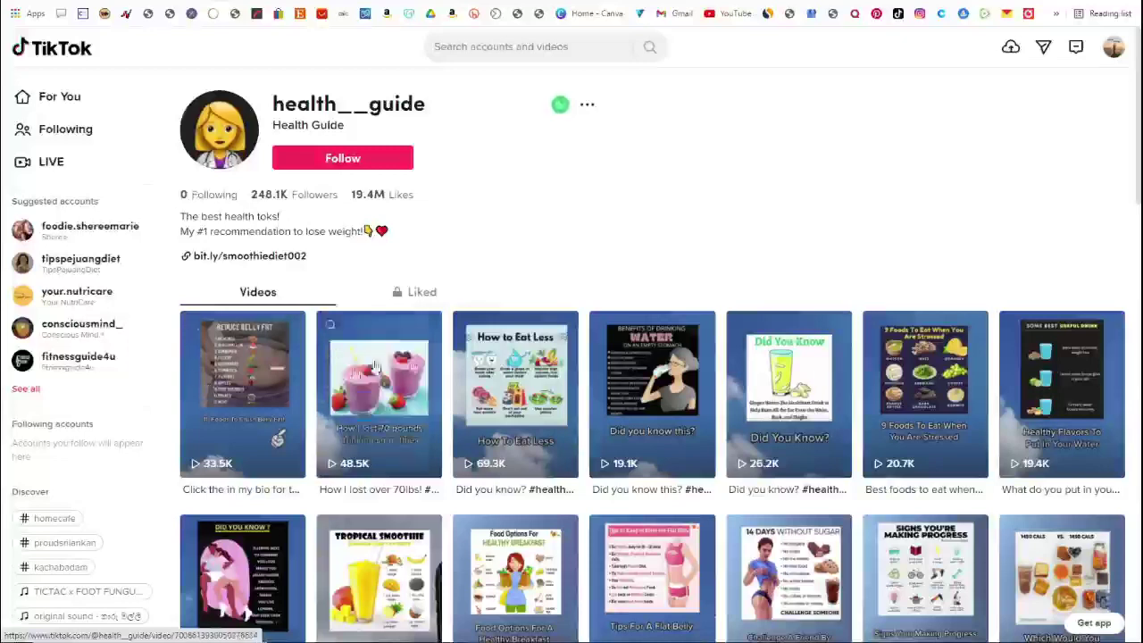
{"action": "scroll", "coordinate": [668, 366], "scroll_direction": "down", "scroll_amount": 3}
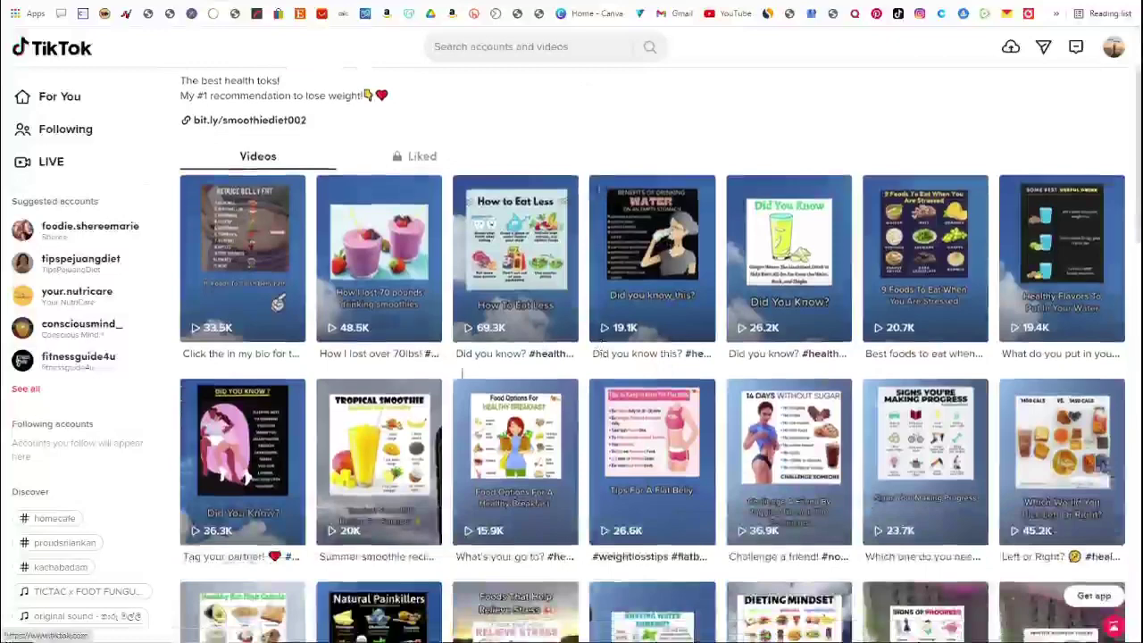
Leave the health__guide TikTok profile and view the Digistore24 marketplace's Meticore listing and the offers below it
{"action": "scroll", "coordinate": [478, 380], "scroll_direction": "up", "scroll_amount": 3}
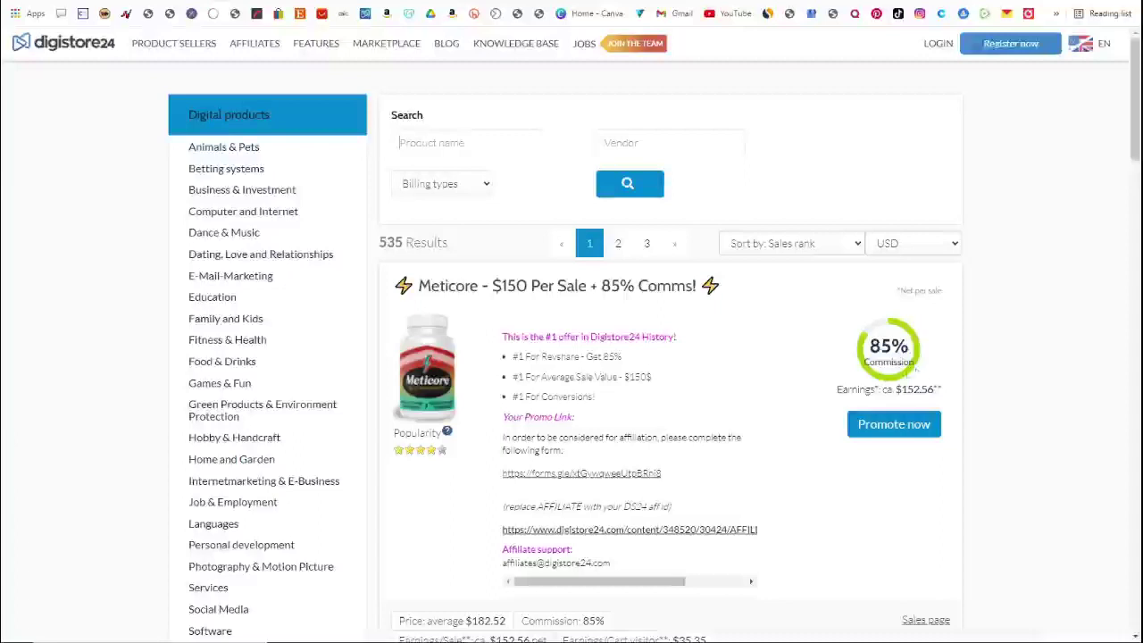
{"action": "scroll", "coordinate": [916, 368], "scroll_direction": "down", "scroll_amount": 1}
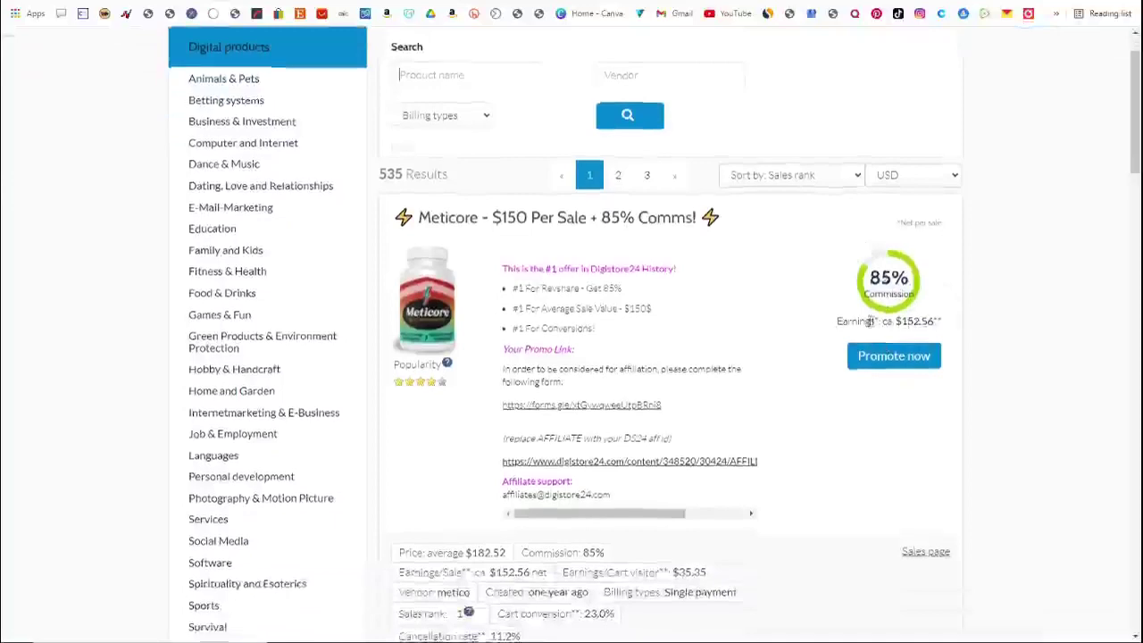
{"action": "scroll", "coordinate": [868, 327], "scroll_direction": "down", "scroll_amount": 5}
{"action": "scroll", "coordinate": [867, 327], "scroll_direction": "down", "scroll_amount": 1}
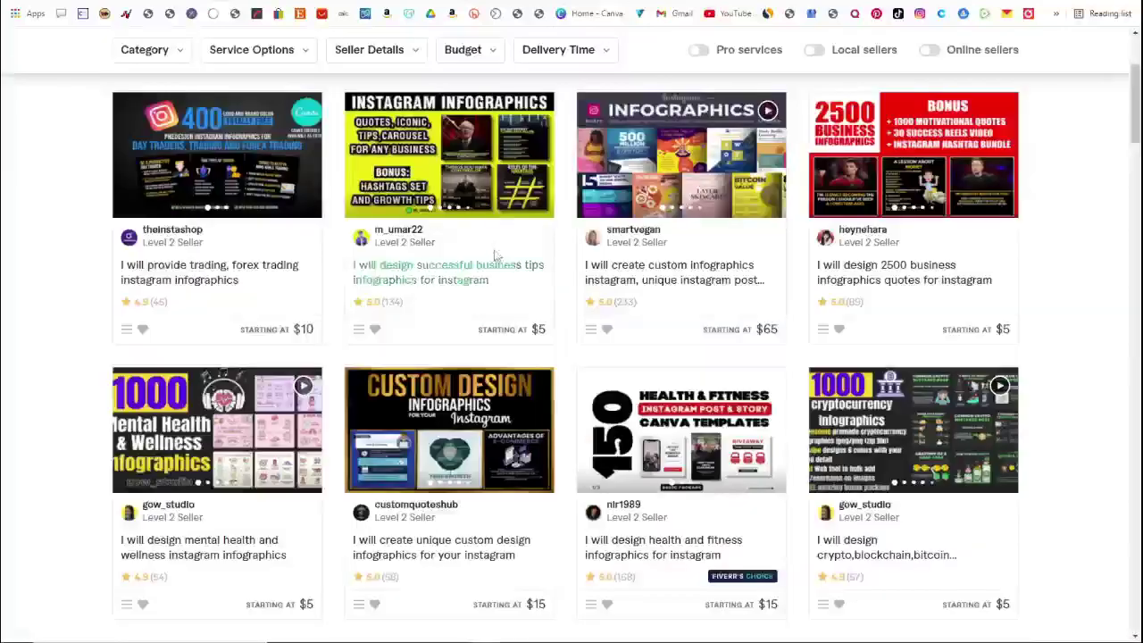
Browse the Fiverr gigs for Instagram infographics, checking their niches, ratings and starting prices
{"action": "scroll", "coordinate": [494, 266], "scroll_direction": "up", "scroll_amount": 1}
{"action": "scroll", "coordinate": [494, 265], "scroll_direction": "down", "scroll_amount": 2}
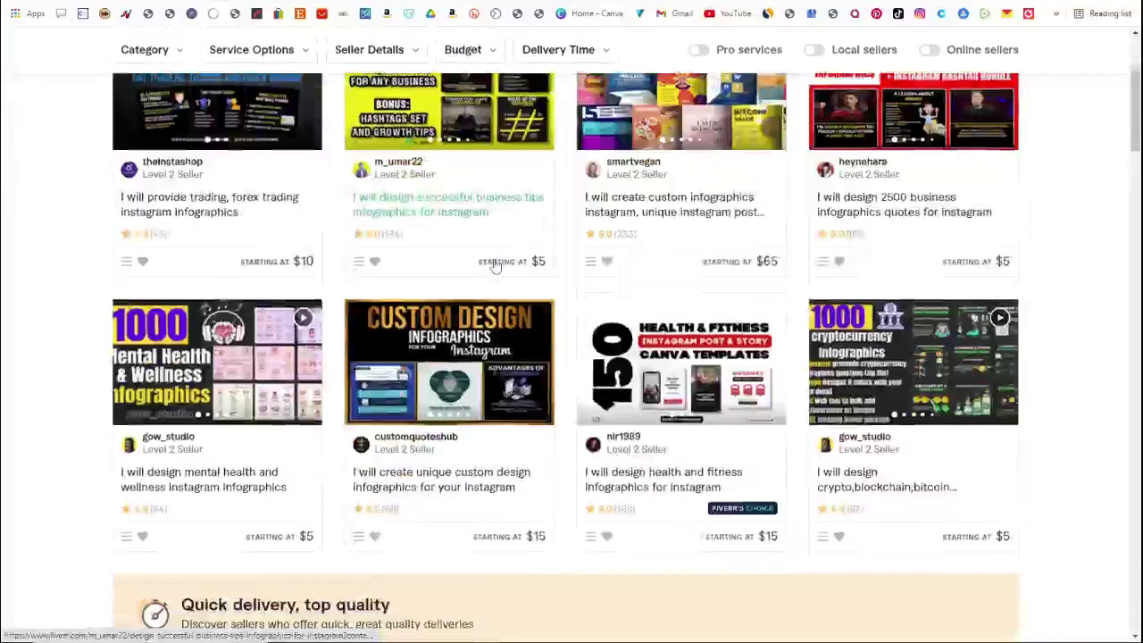
{"action": "scroll", "coordinate": [493, 264], "scroll_direction": "down", "scroll_amount": 2}
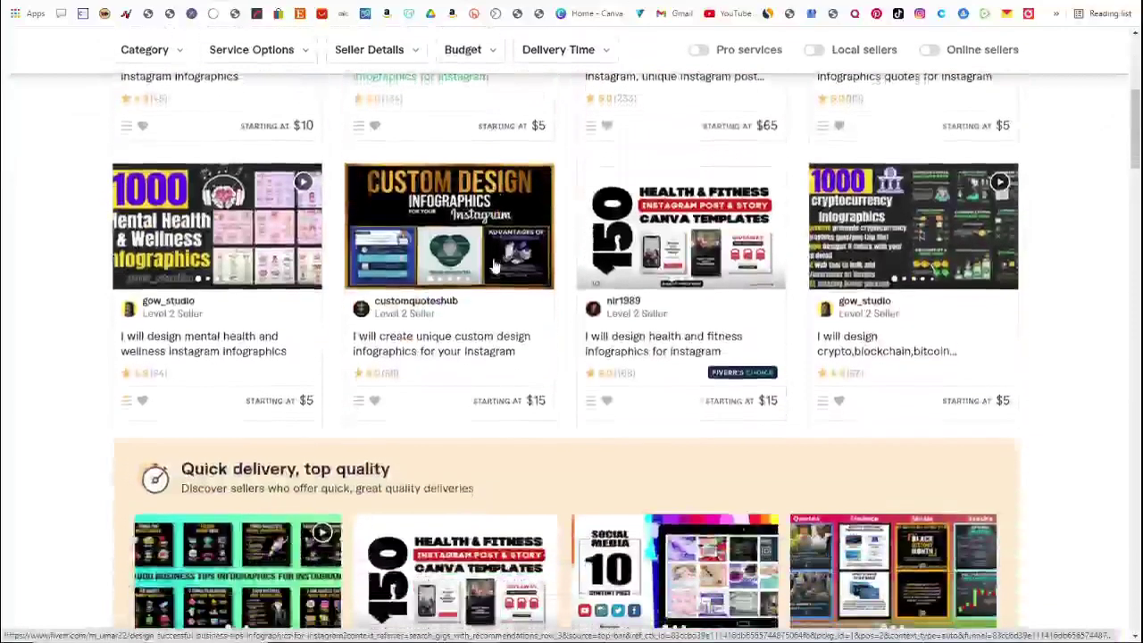
{"action": "scroll", "coordinate": [478, 259], "scroll_direction": "up", "scroll_amount": 1}
{"action": "scroll", "coordinate": [476, 259], "scroll_direction": "up", "scroll_amount": 1}
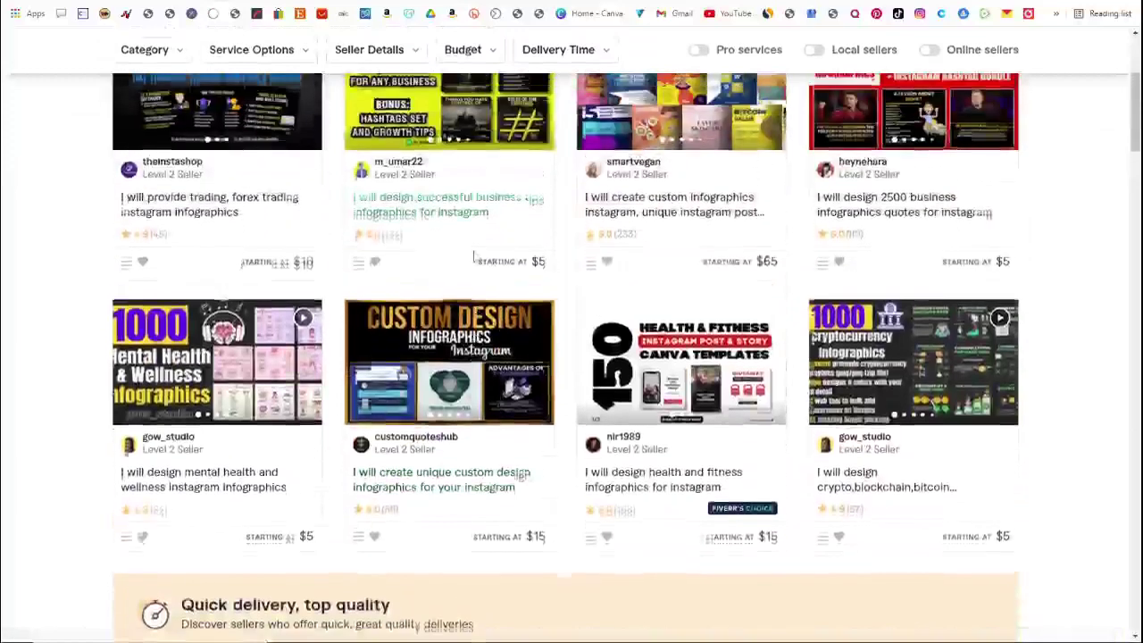
{"action": "scroll", "coordinate": [476, 258], "scroll_direction": "up", "scroll_amount": 1}
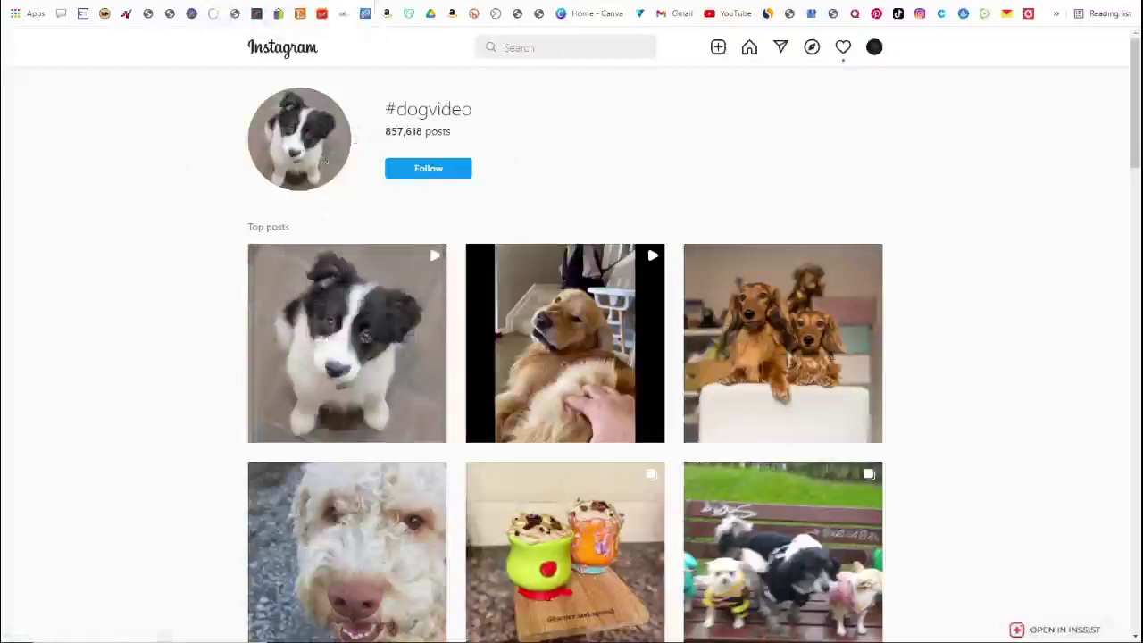
View the FastSave for Instagram extension in the Chrome Web Store and return to the health infographic posts on Instagram
{"action": "left_click", "coordinate": [393, 1]}
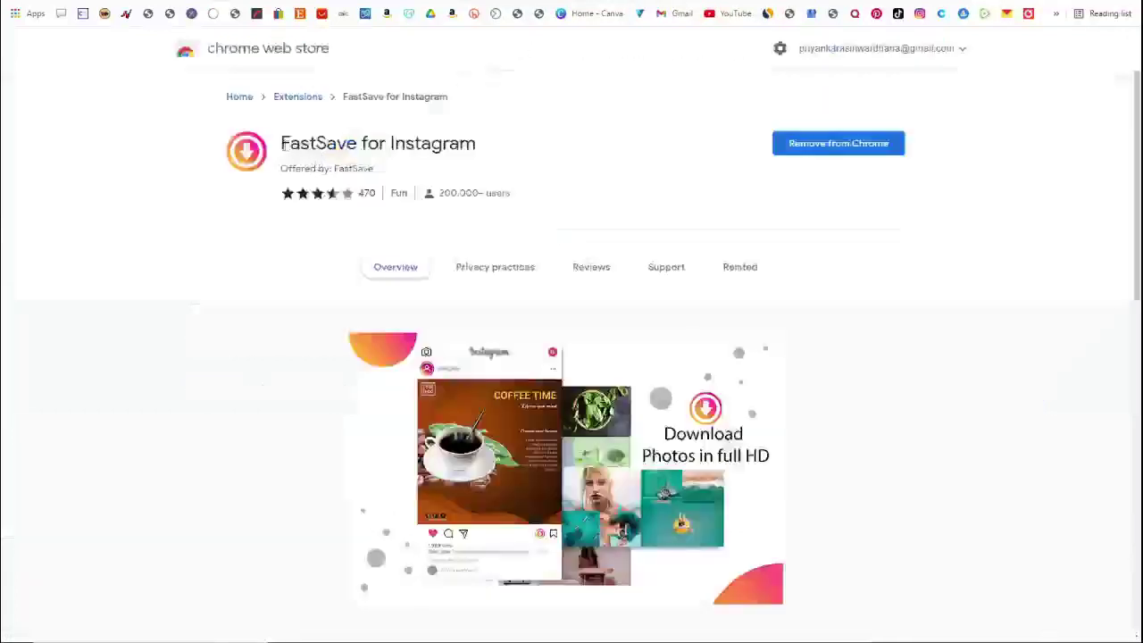
{"action": "left_click_drag", "start_coordinate": [281, 142], "coordinate": [487, 146]}
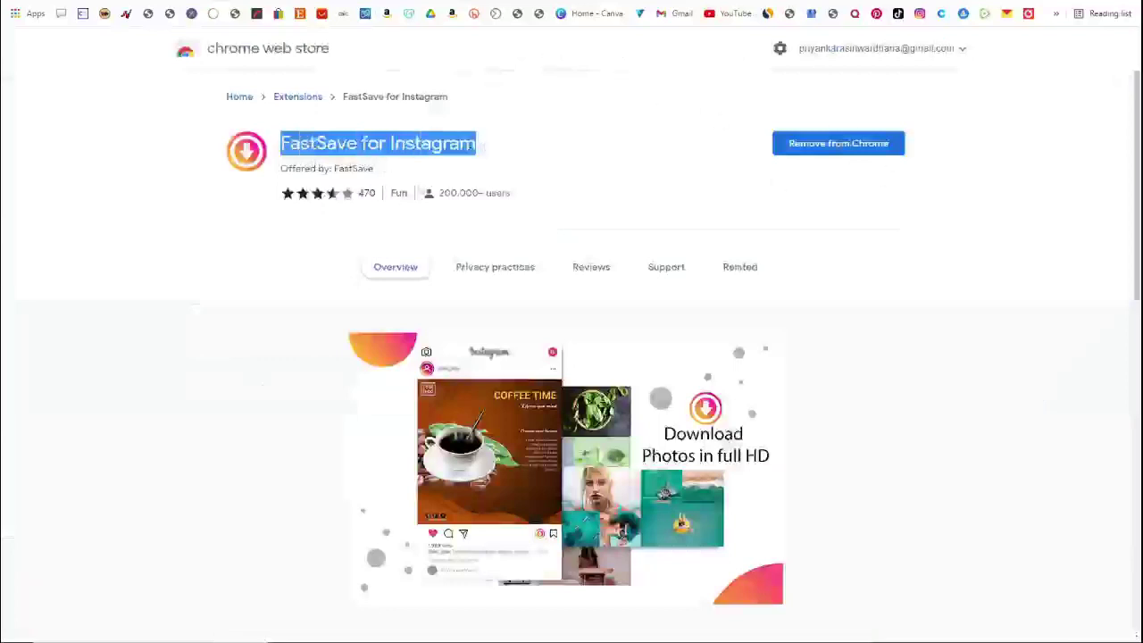
{"action": "key", "text": "ctrl+Tab"}
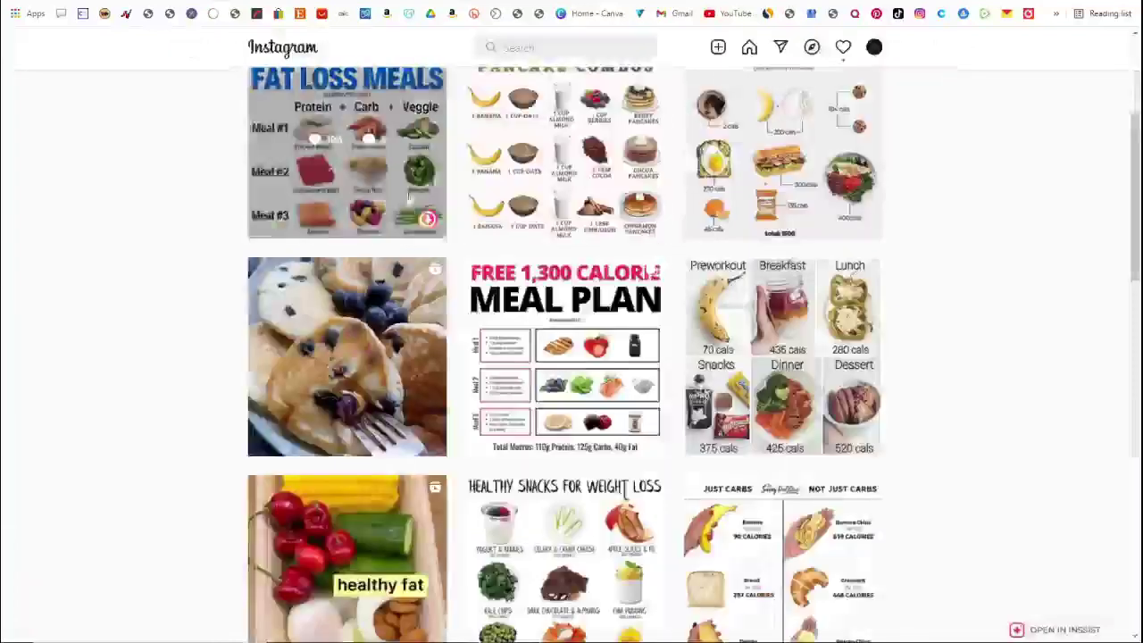
{"action": "scroll", "coordinate": [430, 217], "scroll_direction": "up", "scroll_amount": 1}
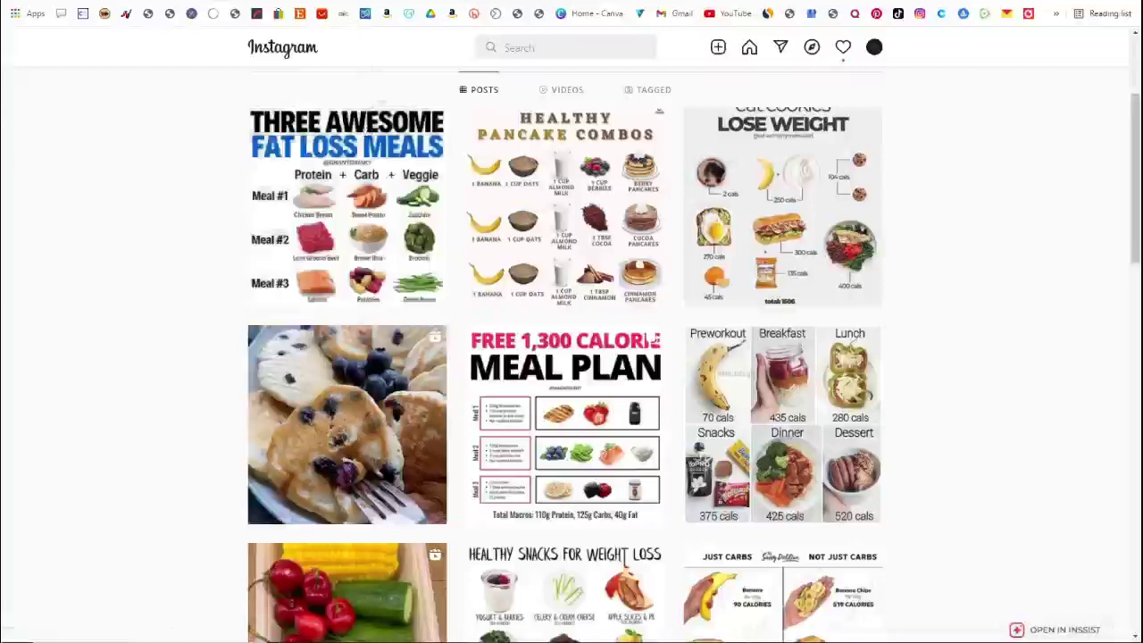
View the MarketHealth offers, then compare the consciousmind_ TikTok videos with Canva's video design types
{"action": "left_click", "coordinate": [343, 13]}
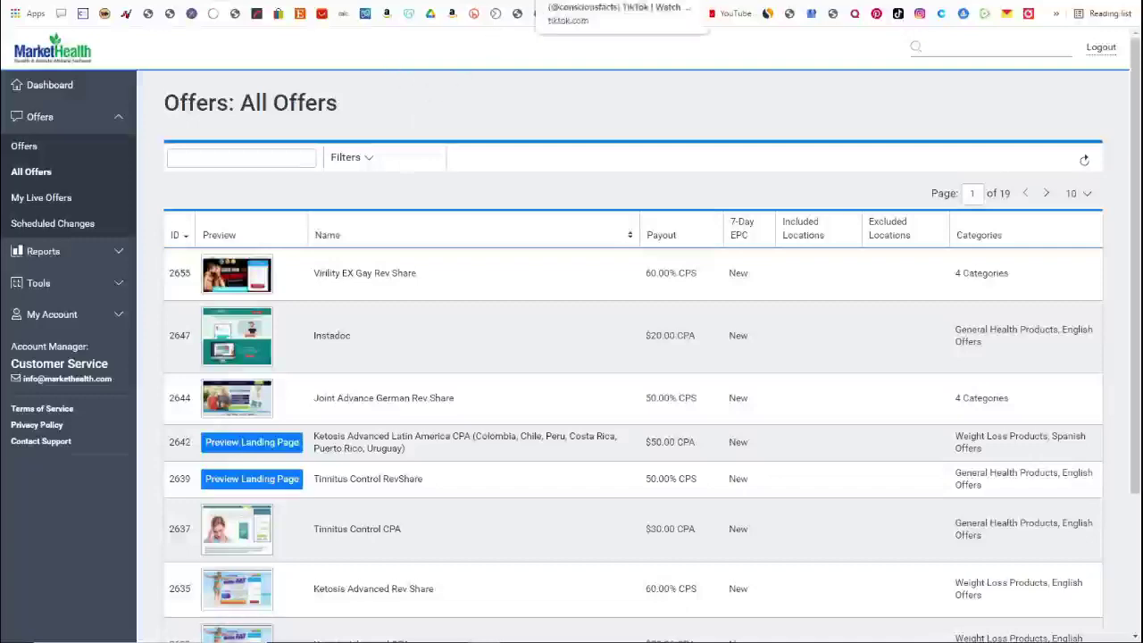
{"action": "left_click", "coordinate": [550, 14]}
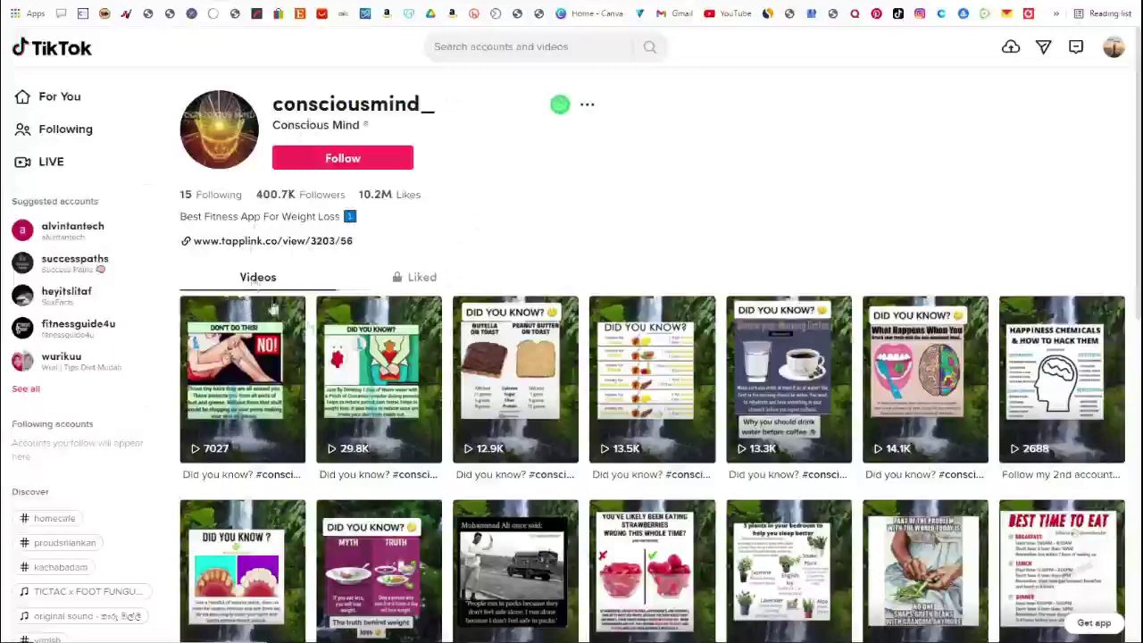
{"action": "scroll", "coordinate": [679, 375], "scroll_direction": "down", "scroll_amount": 2}
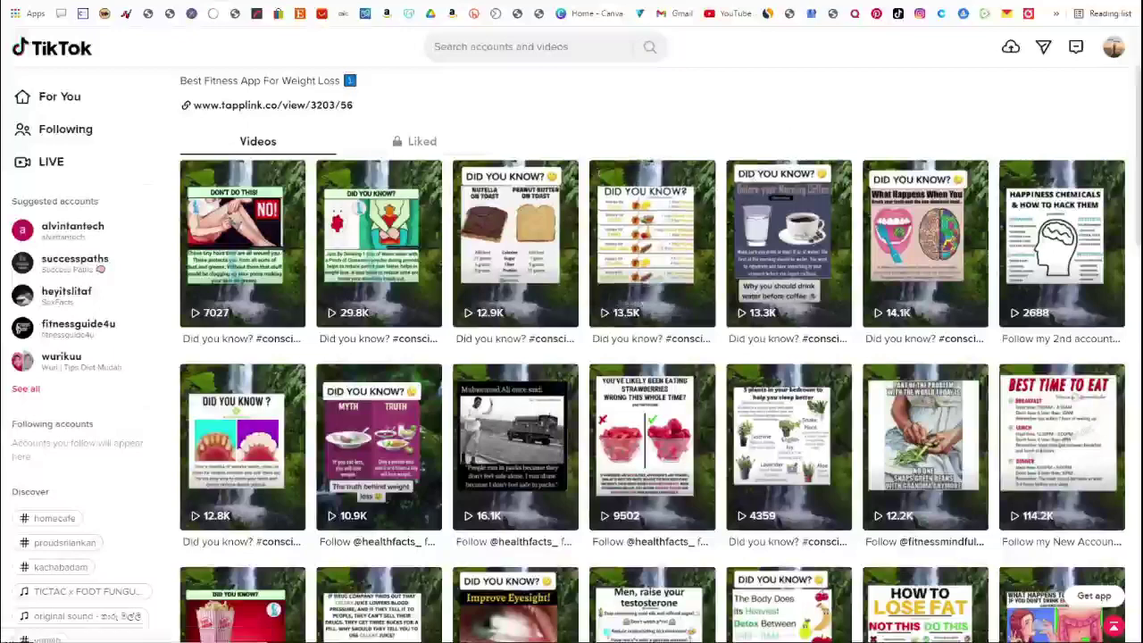
{"action": "key", "text": "ctrl+Tab"}
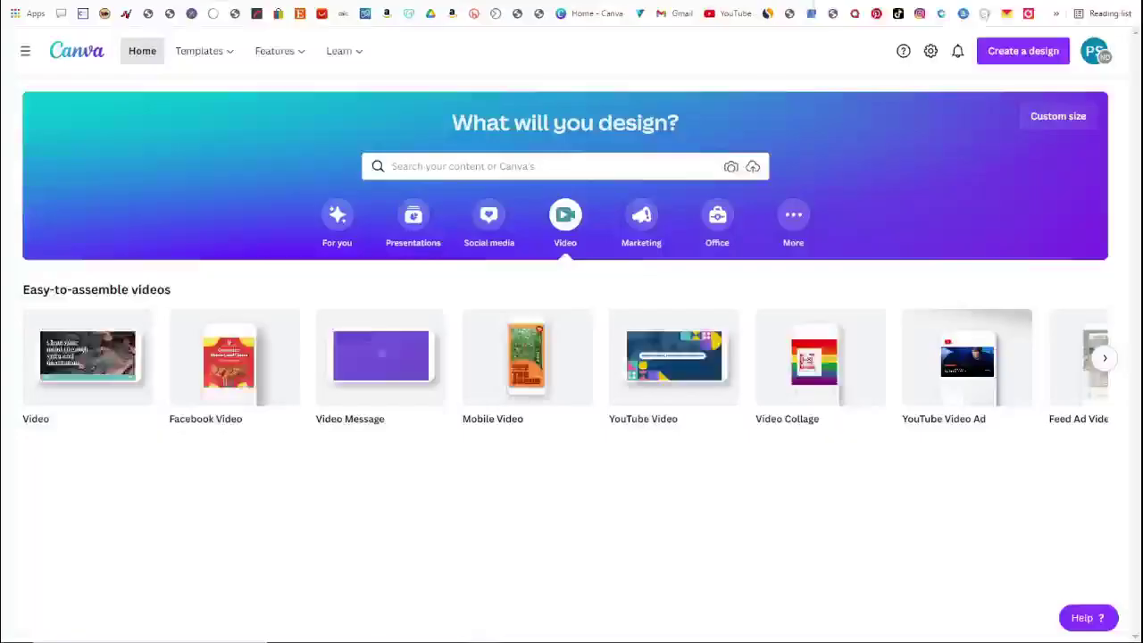
{"action": "key", "text": "ctrl+Tab"}
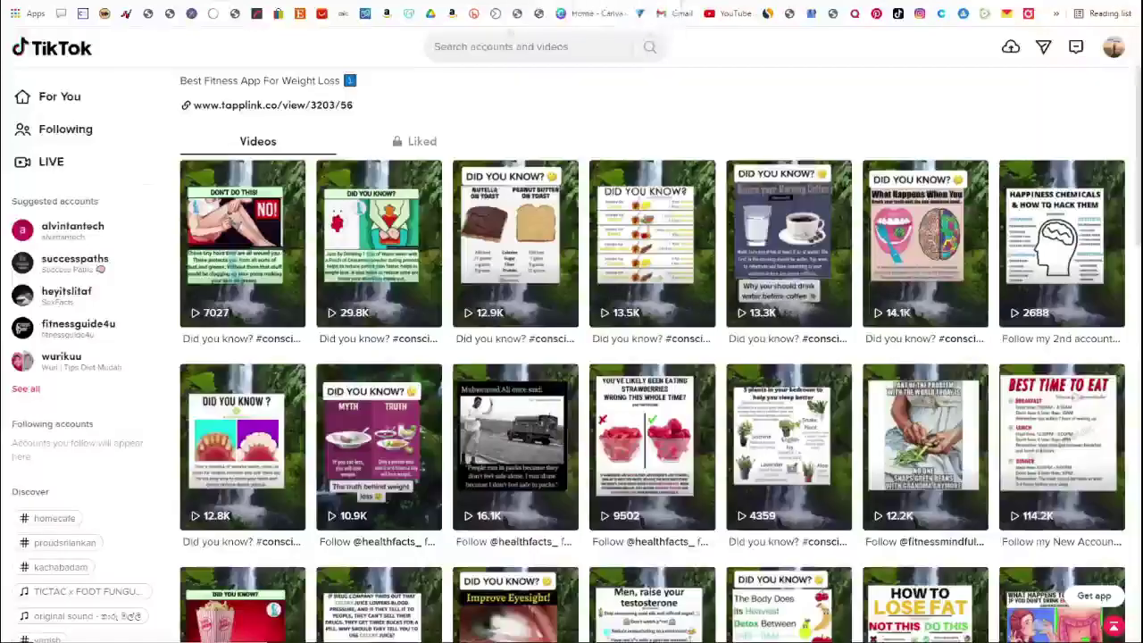
{"action": "scroll", "coordinate": [399, 158], "scroll_direction": "up", "scroll_amount": 5}
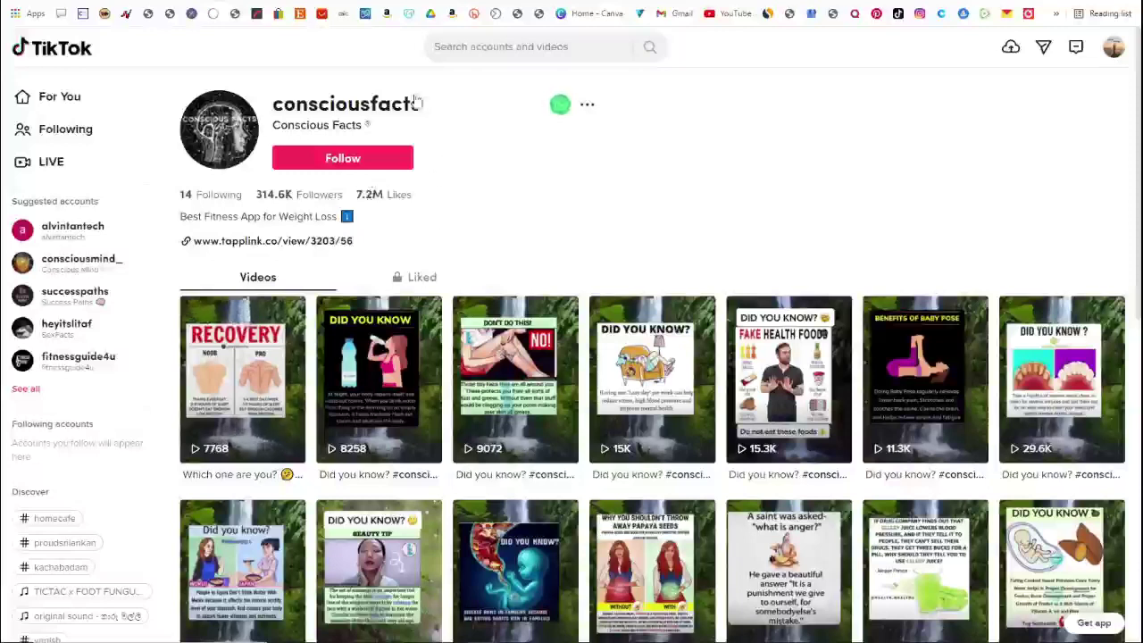
View ConvertKit's landing page templates and the All Offers list and account options in MarketHealth
{"action": "key", "text": "alt+Left"}
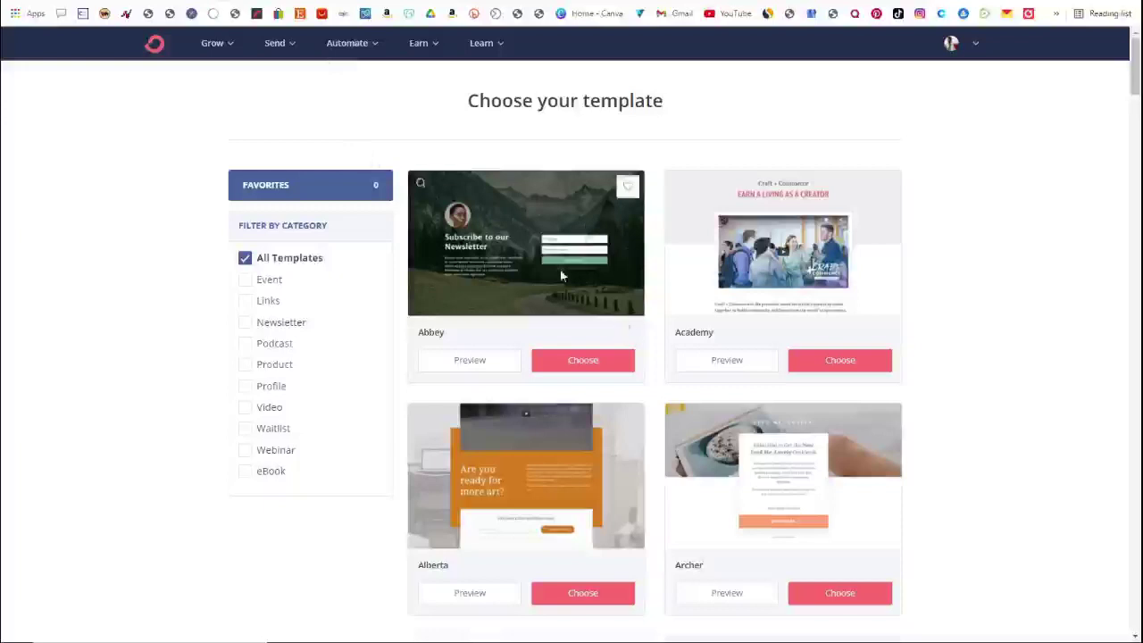
{"action": "left_click", "coordinate": [408, 13]}
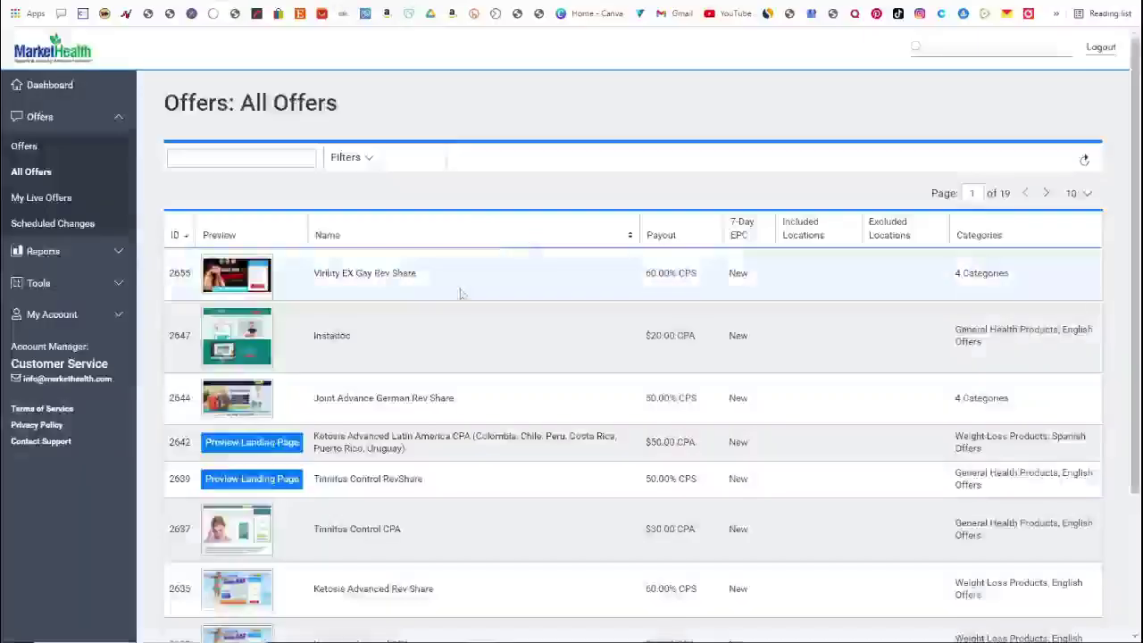
{"action": "left_click", "coordinate": [96, 323]}
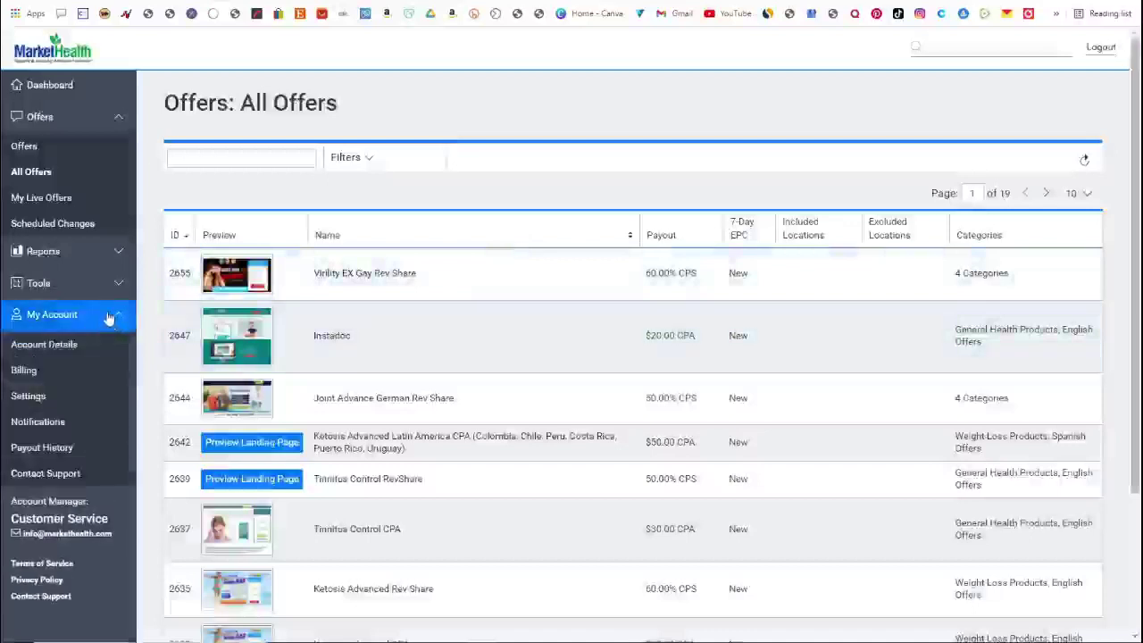
{"action": "left_click", "coordinate": [109, 318]}
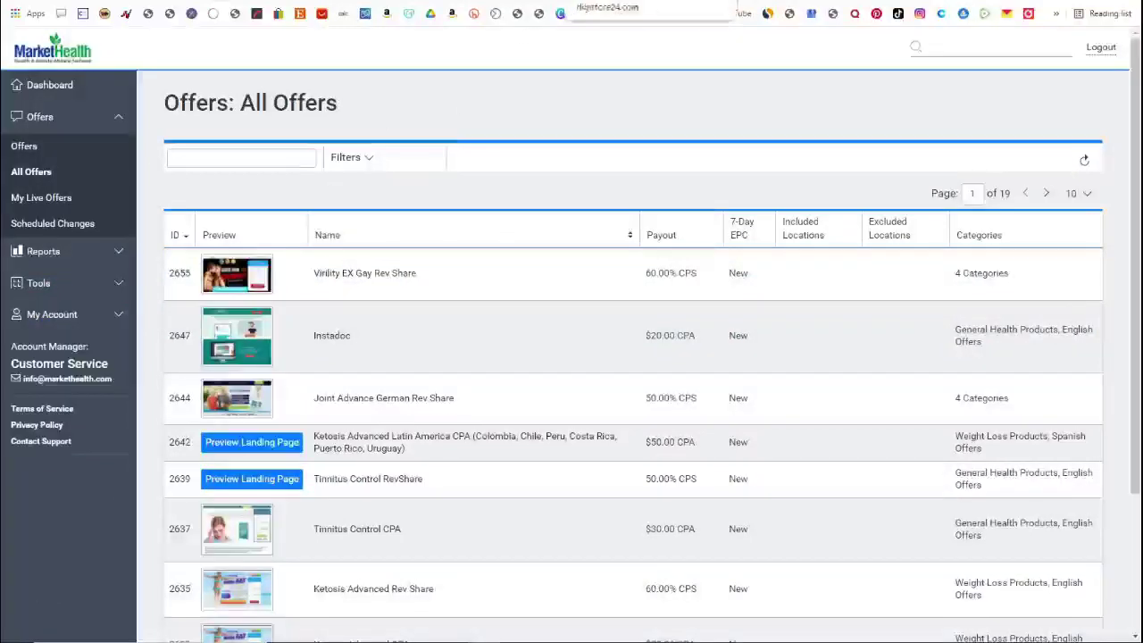
Return to the Digistore24 marketplace and review the Meticore and The Ultimate Keto Meal Plan offers
{"action": "left_click", "coordinate": [572, 13]}
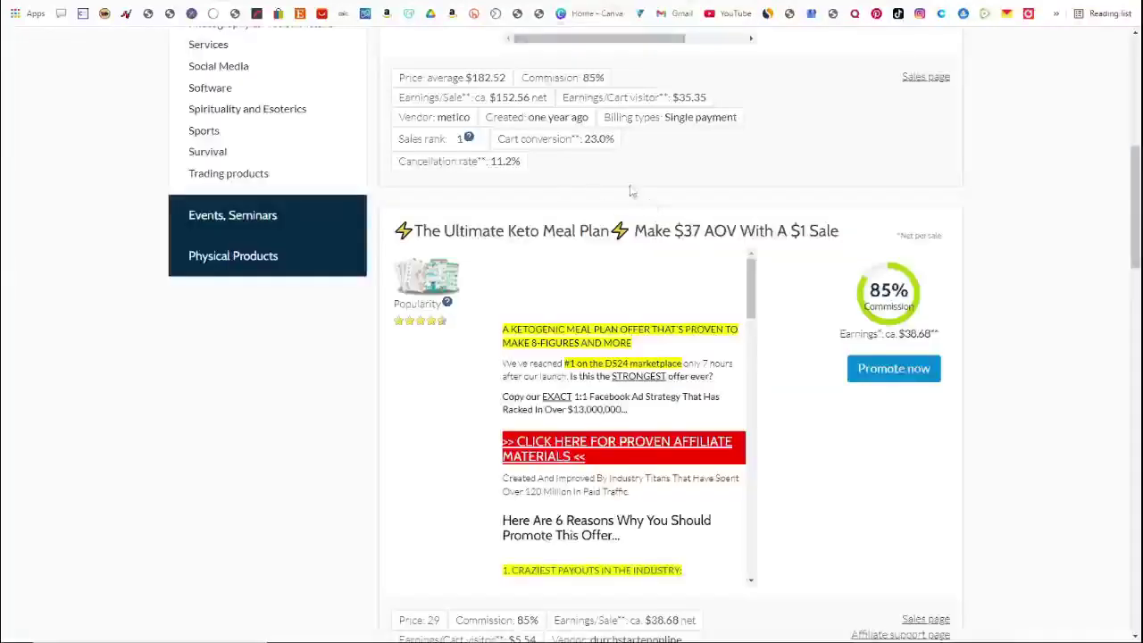
{"action": "scroll", "coordinate": [632, 191], "scroll_direction": "down", "scroll_amount": 2}
{"action": "scroll", "coordinate": [632, 191], "scroll_direction": "up", "scroll_amount": 7}
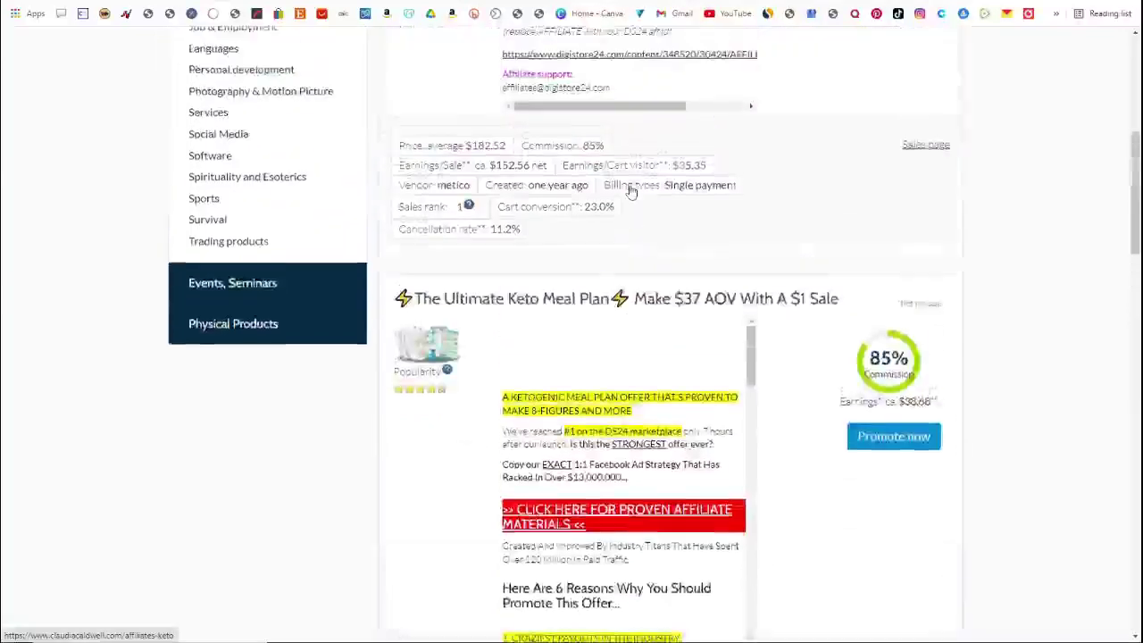
{"action": "scroll", "coordinate": [631, 190], "scroll_direction": "up", "scroll_amount": 1}
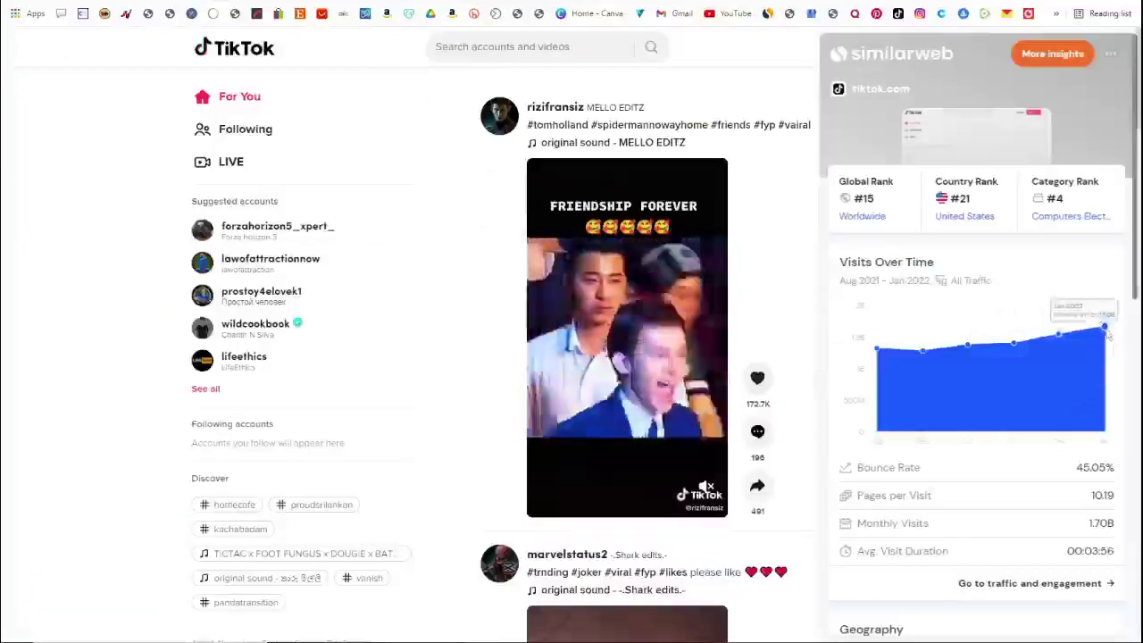
Examine TikTok's visits and top countries in Similarweb and its worldwide interest over the past 12 months in Google Trends
{"action": "scroll", "coordinate": [1057, 348], "scroll_direction": "down", "scroll_amount": 4}
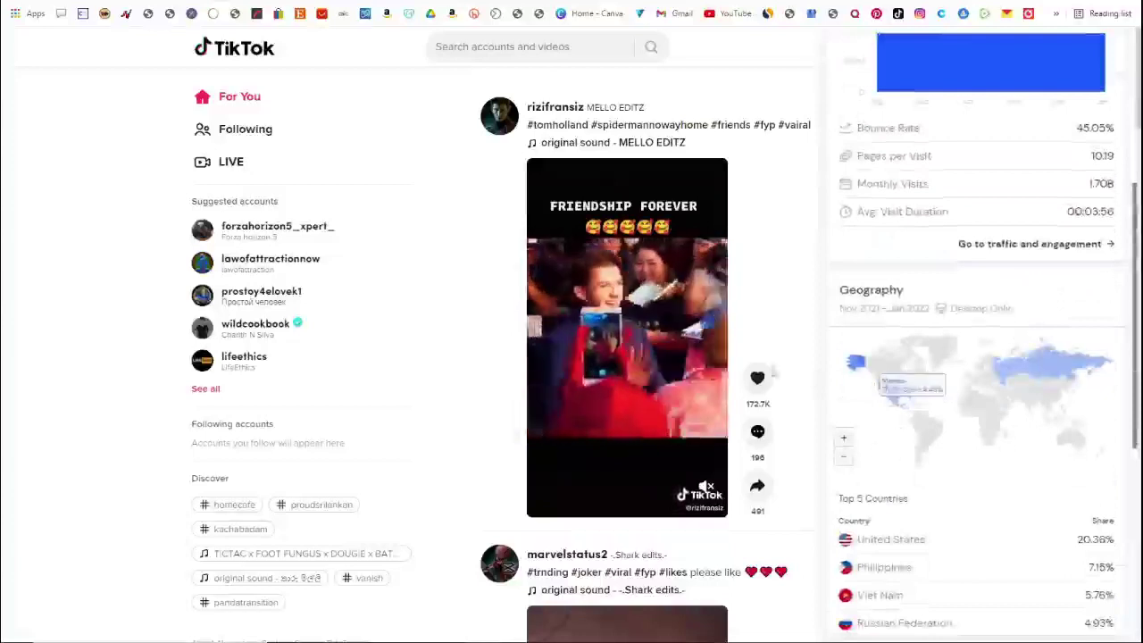
{"action": "key", "text": "ctrl+Tab"}
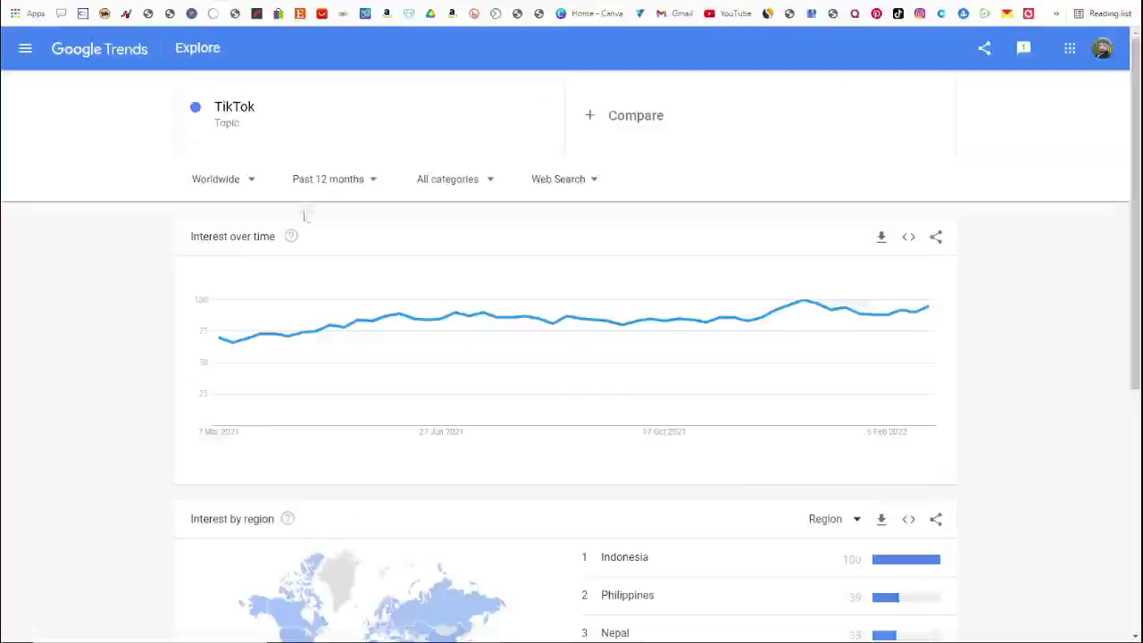
{"action": "mouse_move", "coordinate": [935, 320]}
{"action": "key", "text": "ctrl+Tab"}
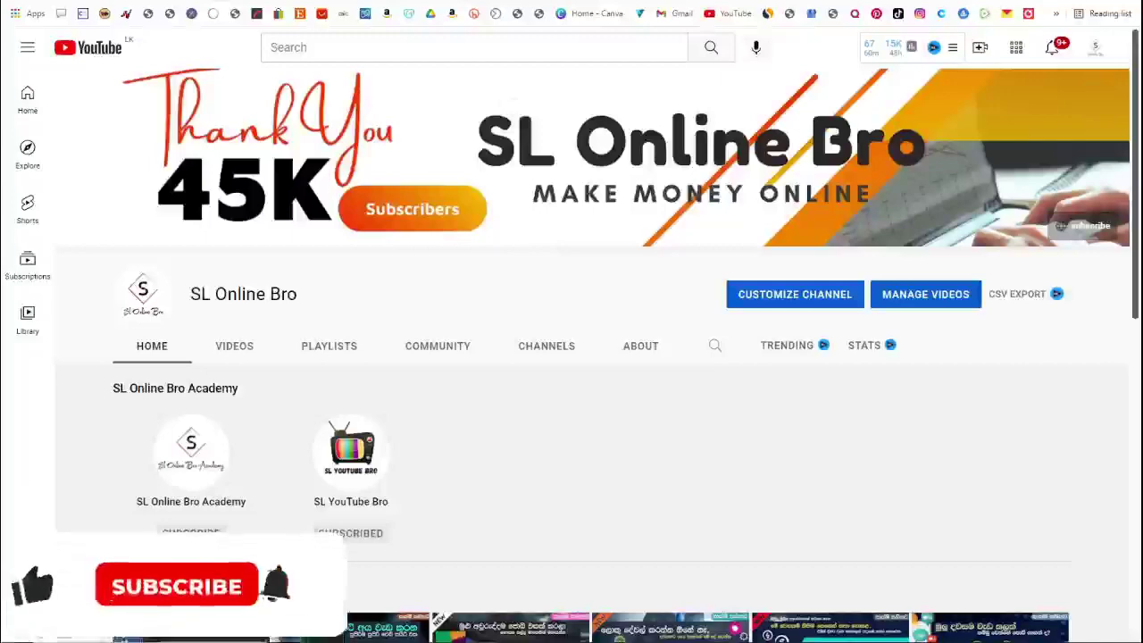
View the NFT Crypto, Social Media Marketing and Freelance master courses on Udemy, highlighting the freelance course's title and platforms
{"action": "left_click", "coordinate": [543, 239]}
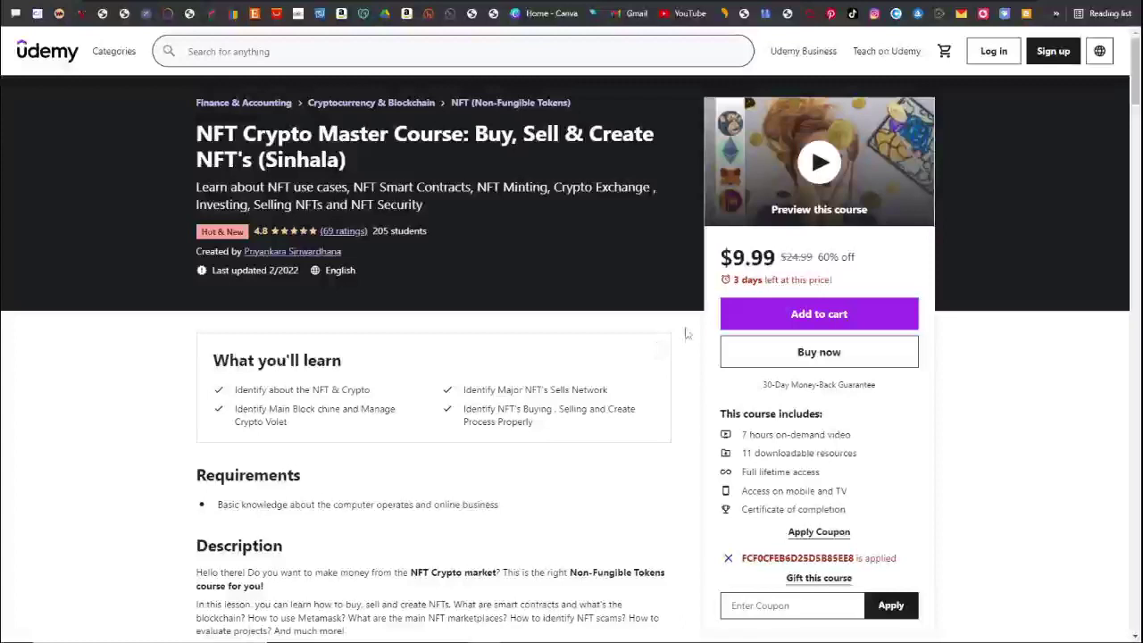
{"action": "key", "text": "alt+Left"}
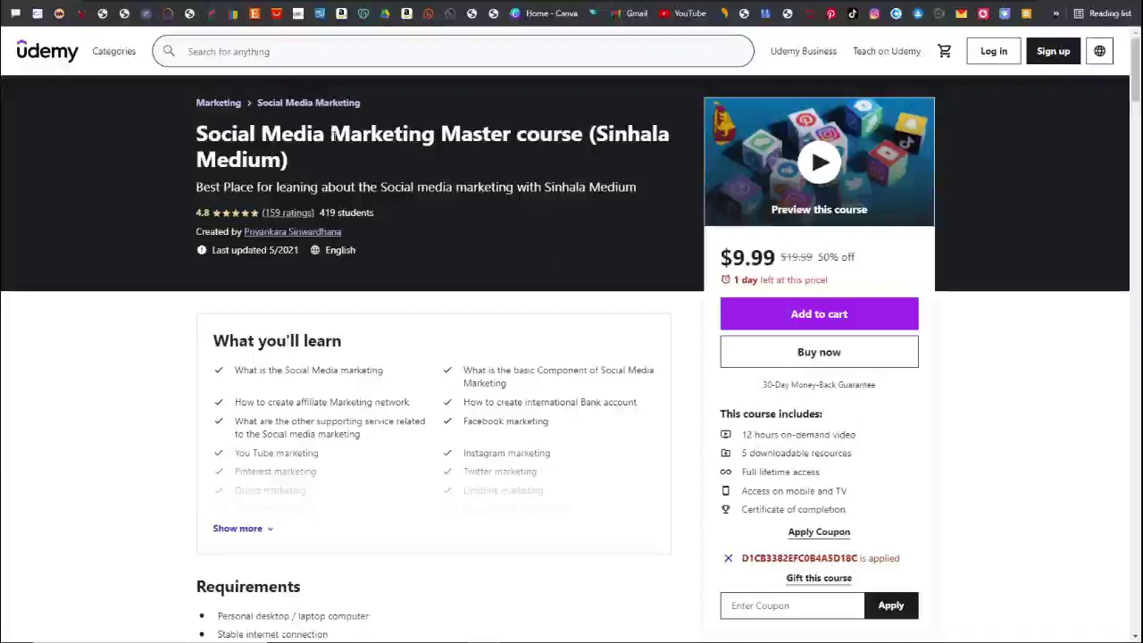
{"action": "triple_click", "coordinate": [322, 164]}
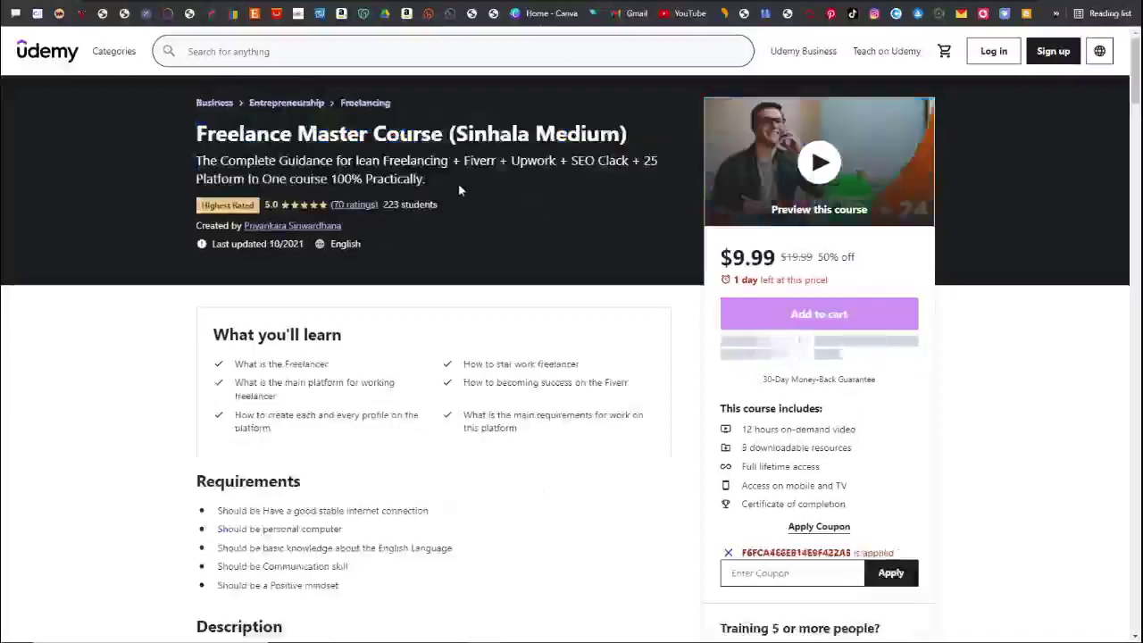
{"action": "left_click_drag", "start_coordinate": [444, 134], "coordinate": [228, 134]}
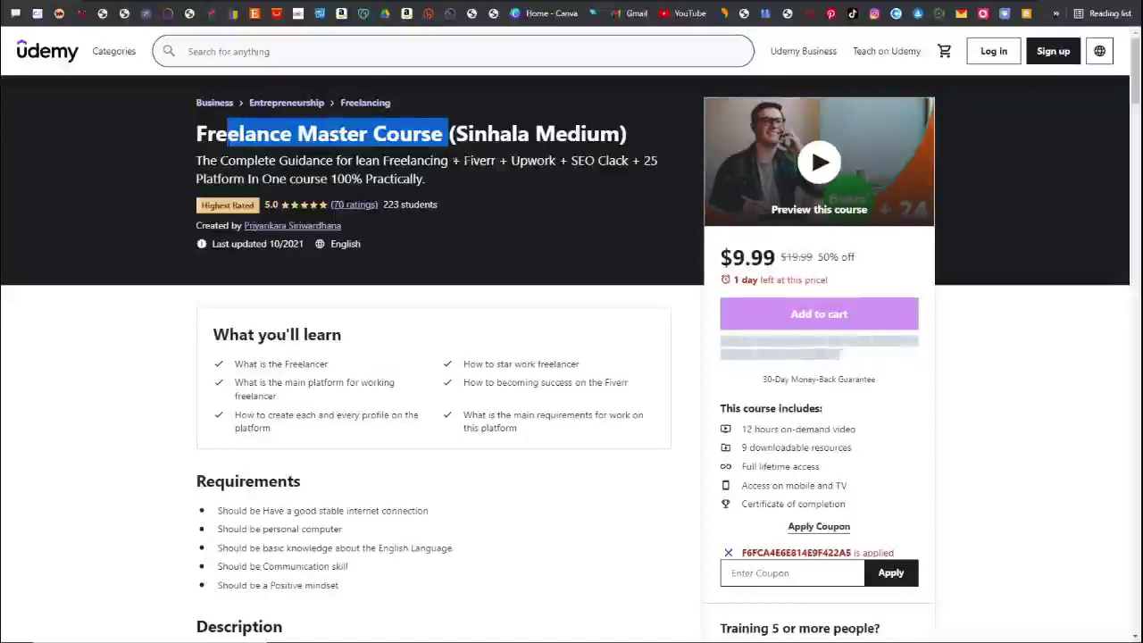
{"action": "left_click_drag", "start_coordinate": [464, 161], "coordinate": [611, 161]}
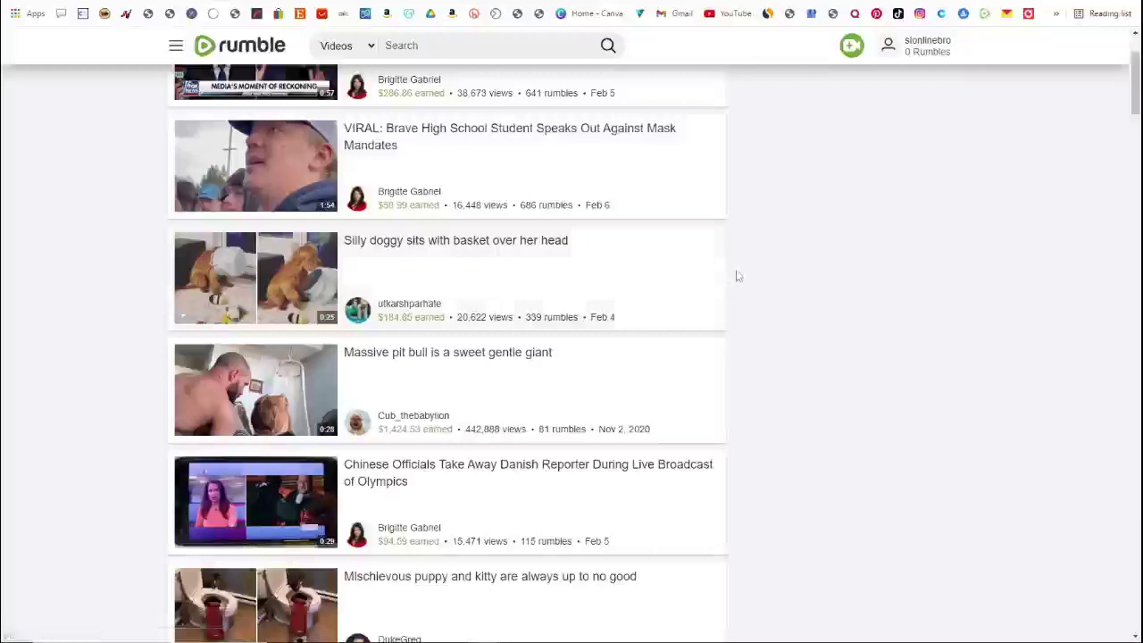
Browse the Rumble video list, comparing the earnings and views of the pet and news clips
{"action": "scroll", "coordinate": [347, 321], "scroll_direction": "down", "scroll_amount": 1}
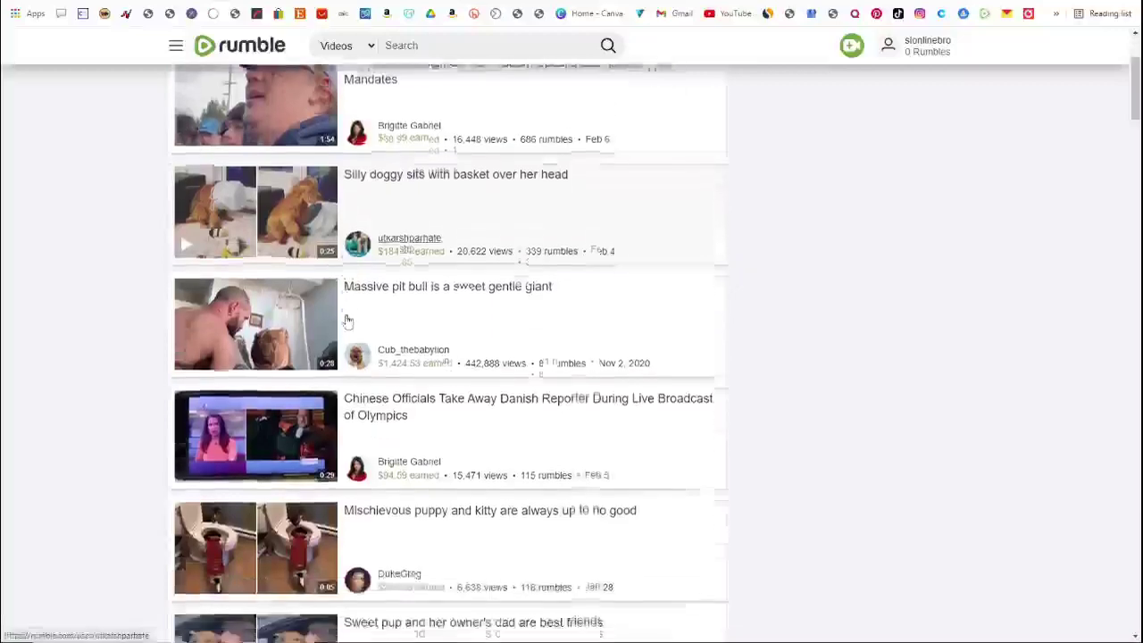
{"action": "scroll", "coordinate": [348, 321], "scroll_direction": "down", "scroll_amount": 2}
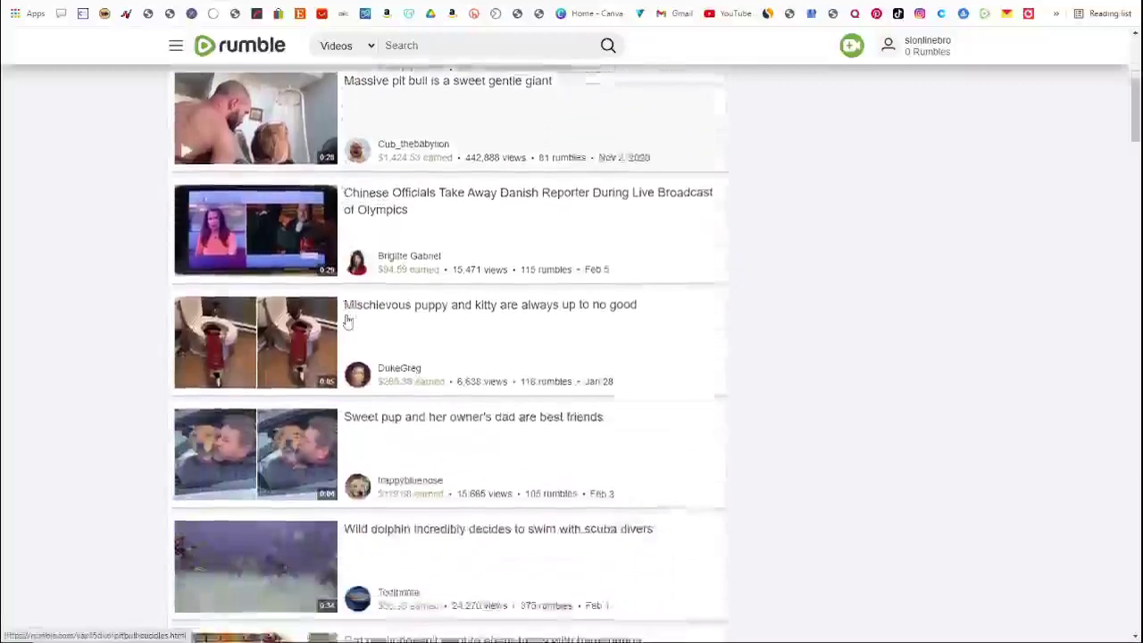
{"action": "scroll", "coordinate": [348, 321], "scroll_direction": "down", "scroll_amount": 1}
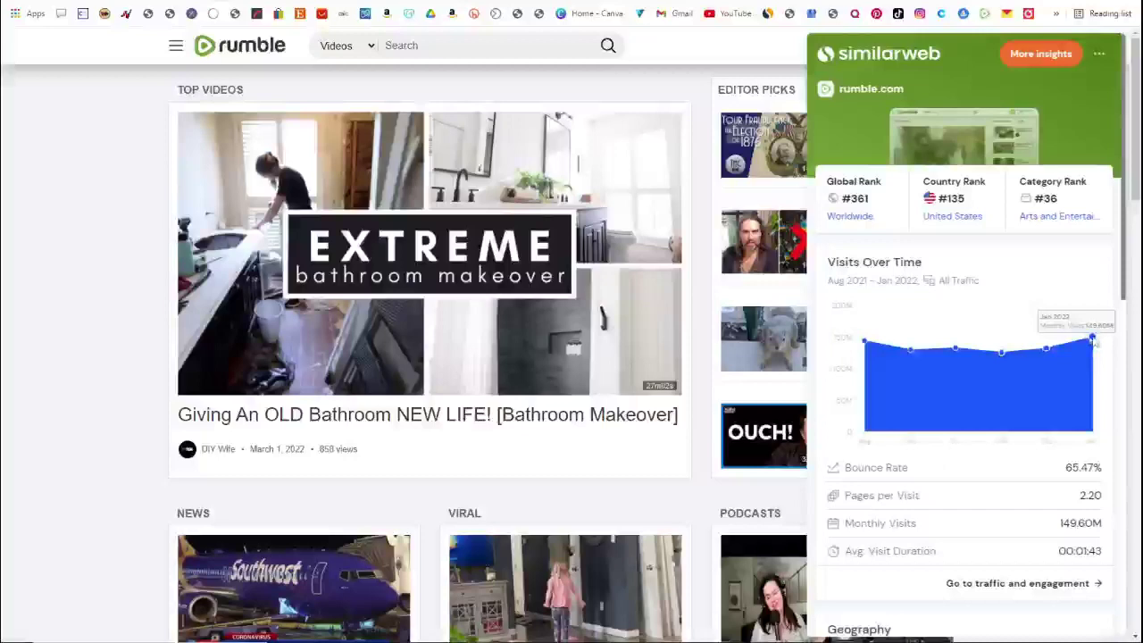
Examine Rumble's visits over time, geography and top five countries in Similarweb
{"action": "scroll", "coordinate": [1093, 342], "scroll_direction": "down", "scroll_amount": 5}
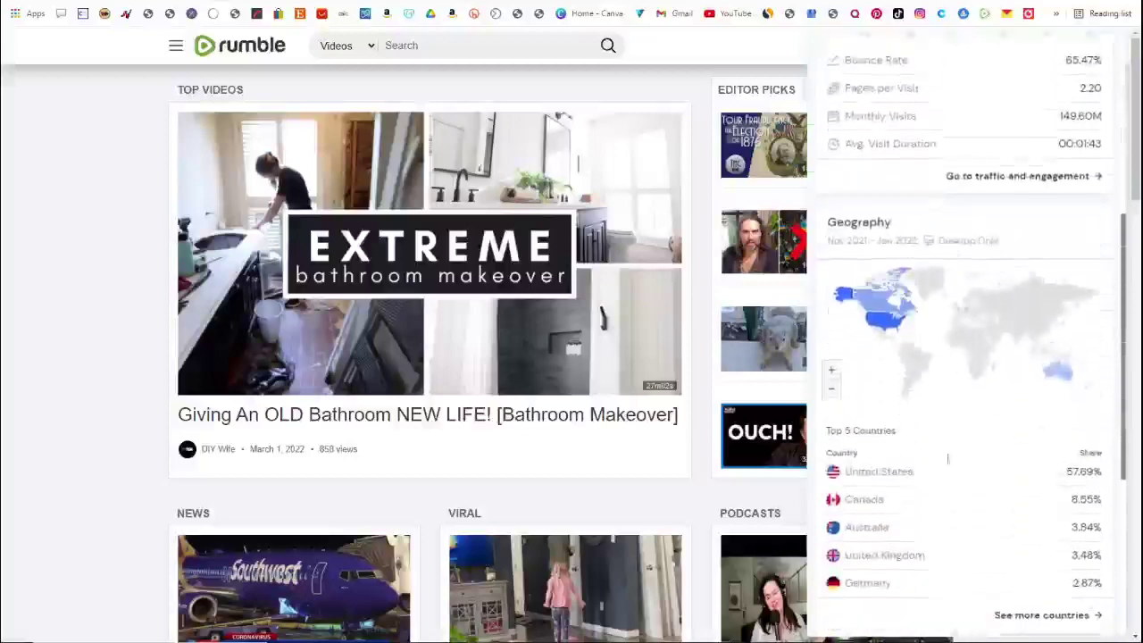
{"action": "scroll", "coordinate": [971, 459], "scroll_direction": "up", "scroll_amount": 5}
{"action": "mouse_move", "coordinate": [904, 335]}
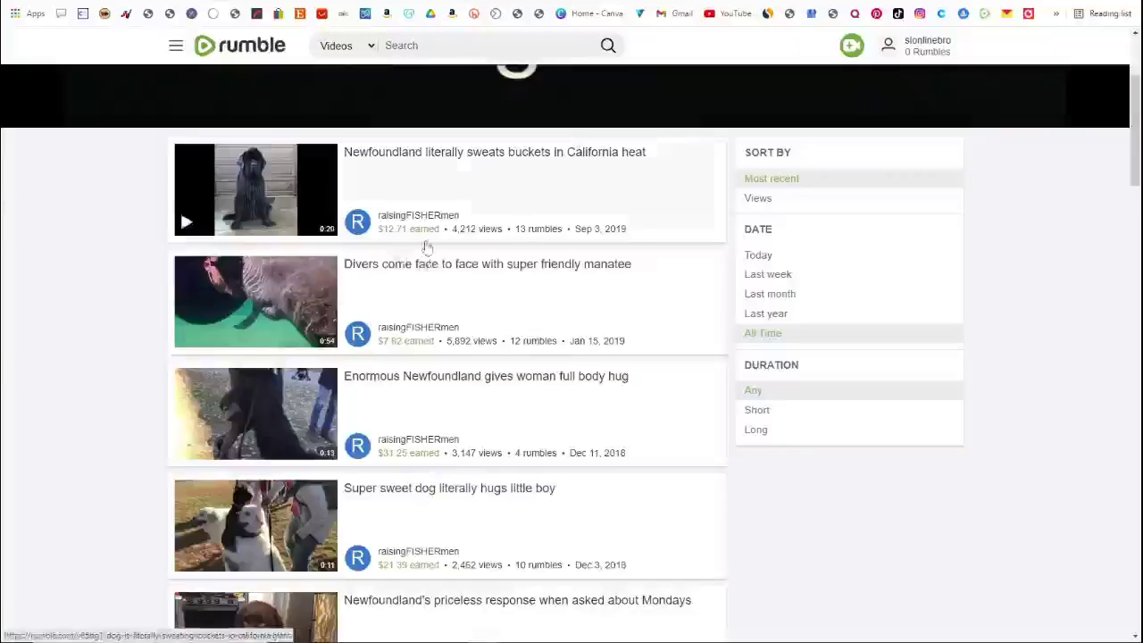
Browse the Newfoundland dog channel's videos on Rumble, comparing their lengths, earnings and views
{"action": "scroll", "coordinate": [427, 247], "scroll_direction": "down", "scroll_amount": 2}
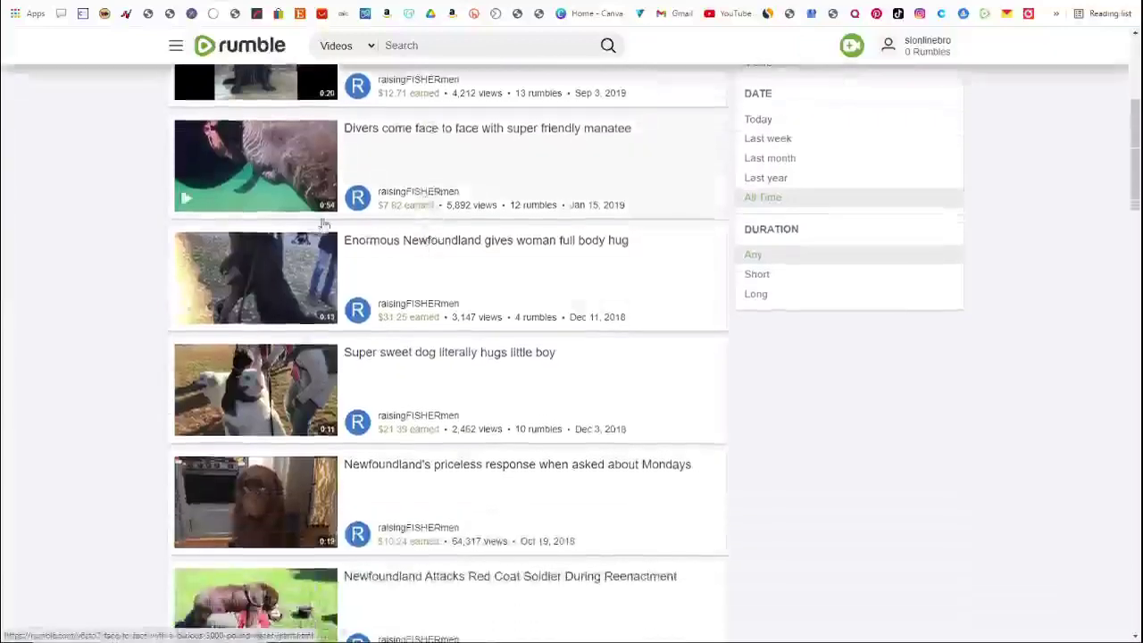
{"action": "scroll", "coordinate": [344, 375], "scroll_direction": "down", "scroll_amount": 2}
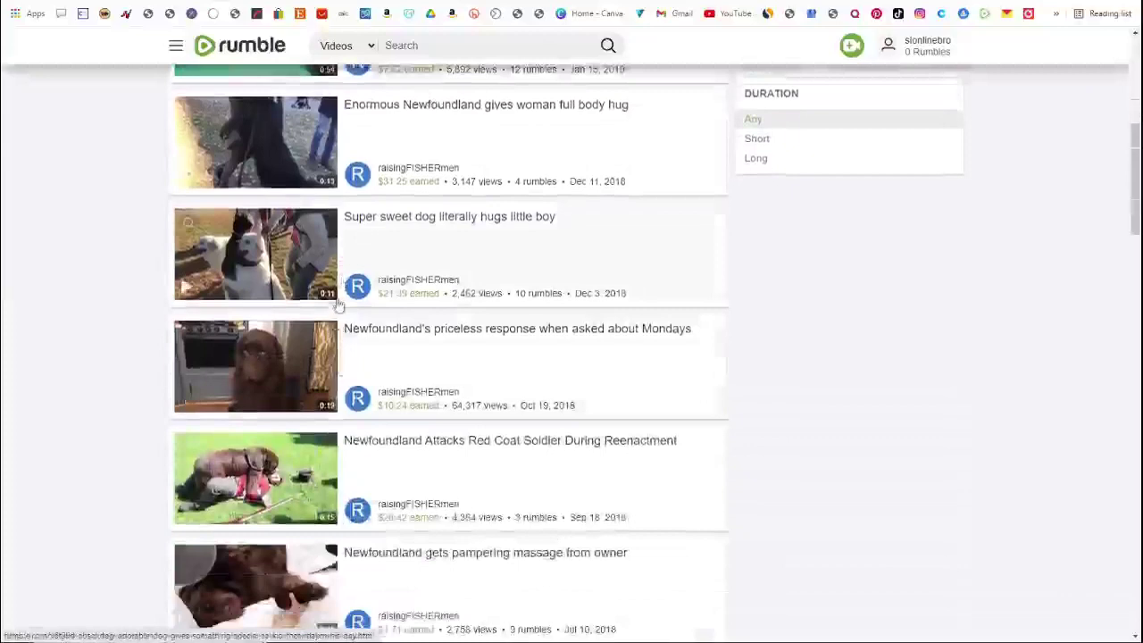
{"action": "scroll", "coordinate": [337, 305], "scroll_direction": "down", "scroll_amount": 2}
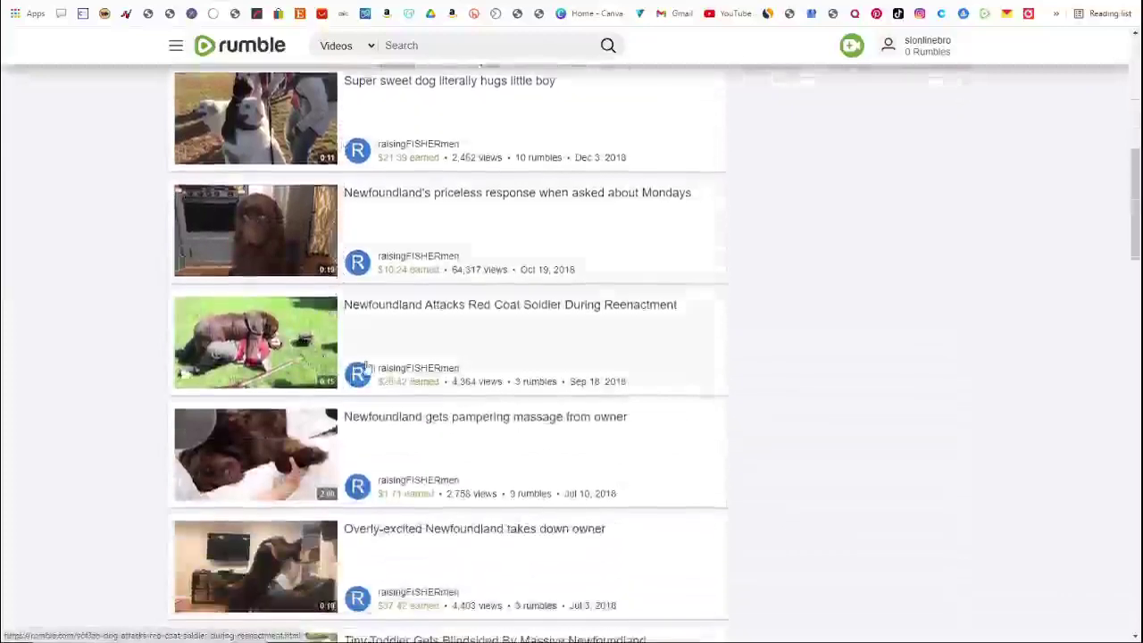
{"action": "scroll", "coordinate": [368, 370], "scroll_direction": "down", "scroll_amount": 2}
{"action": "scroll", "coordinate": [447, 382], "scroll_direction": "down", "scroll_amount": 1}
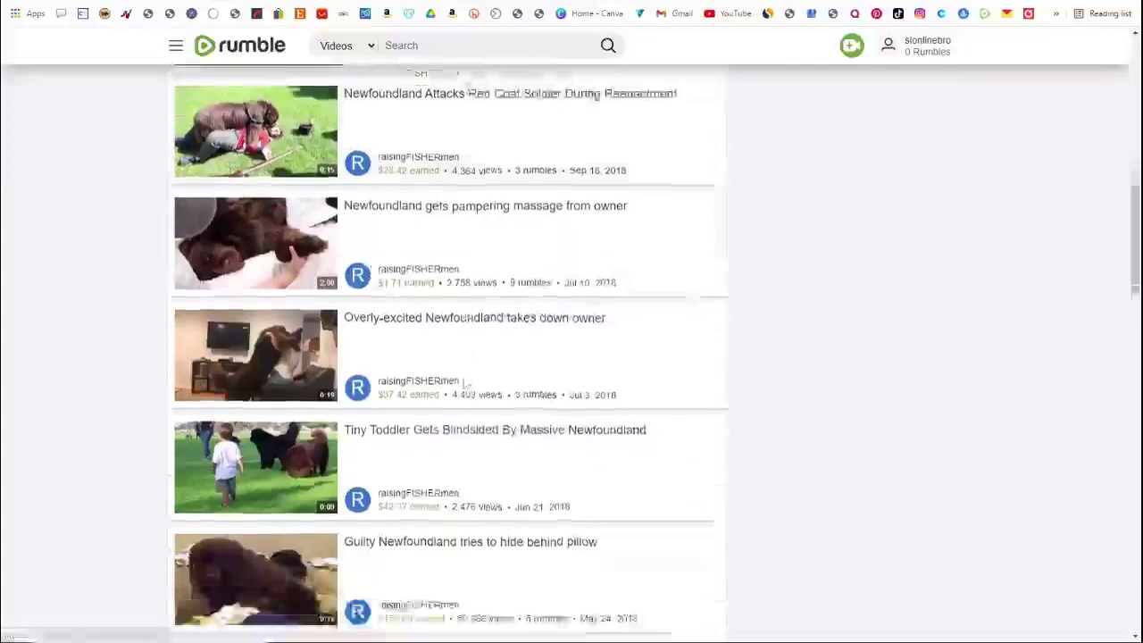
{"action": "scroll", "coordinate": [465, 384], "scroll_direction": "down", "scroll_amount": 4}
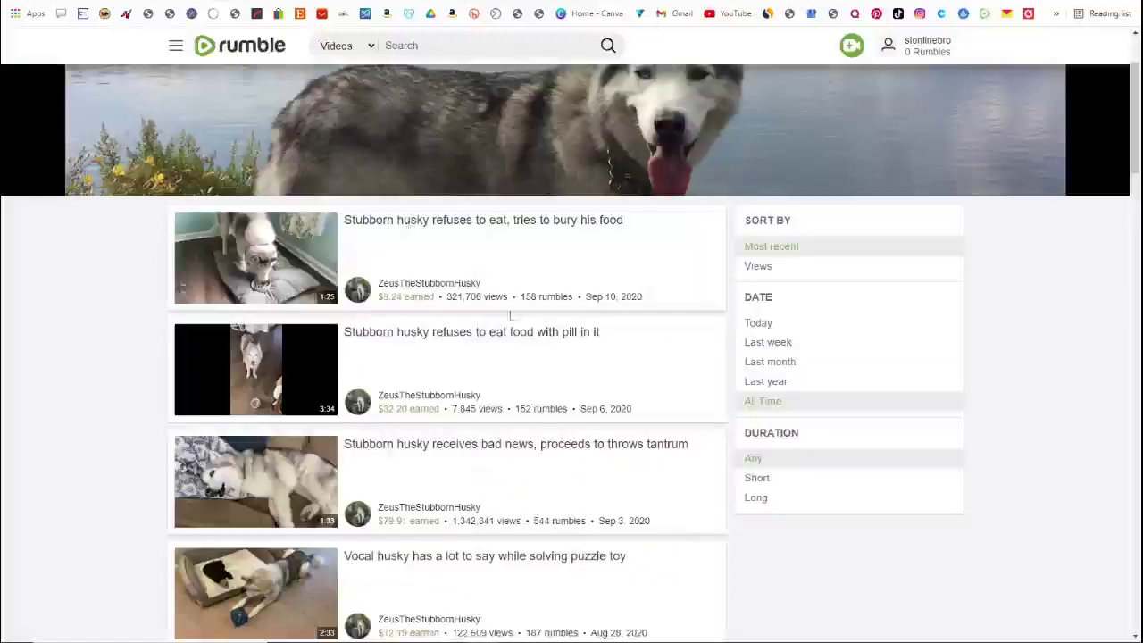
Look through the stubborn husky channel's videos on Rumble, comparing earnings and views
{"action": "scroll", "coordinate": [512, 315], "scroll_direction": "down", "scroll_amount": 2}
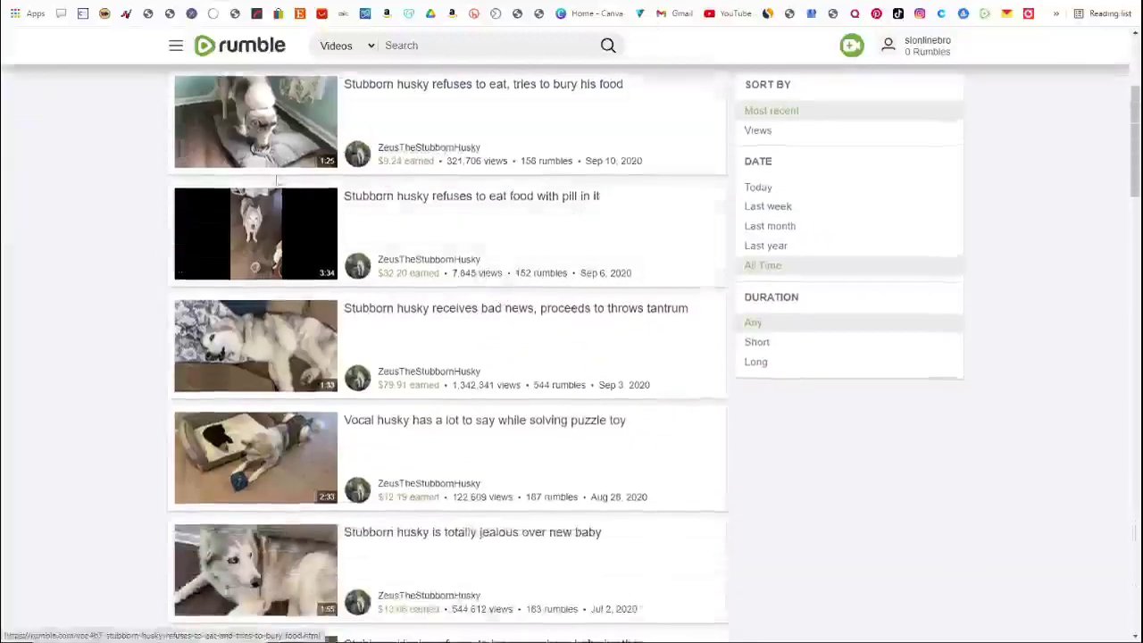
{"action": "scroll", "coordinate": [408, 237], "scroll_direction": "down", "scroll_amount": 2}
{"action": "scroll", "coordinate": [408, 229], "scroll_direction": "down", "scroll_amount": 1}
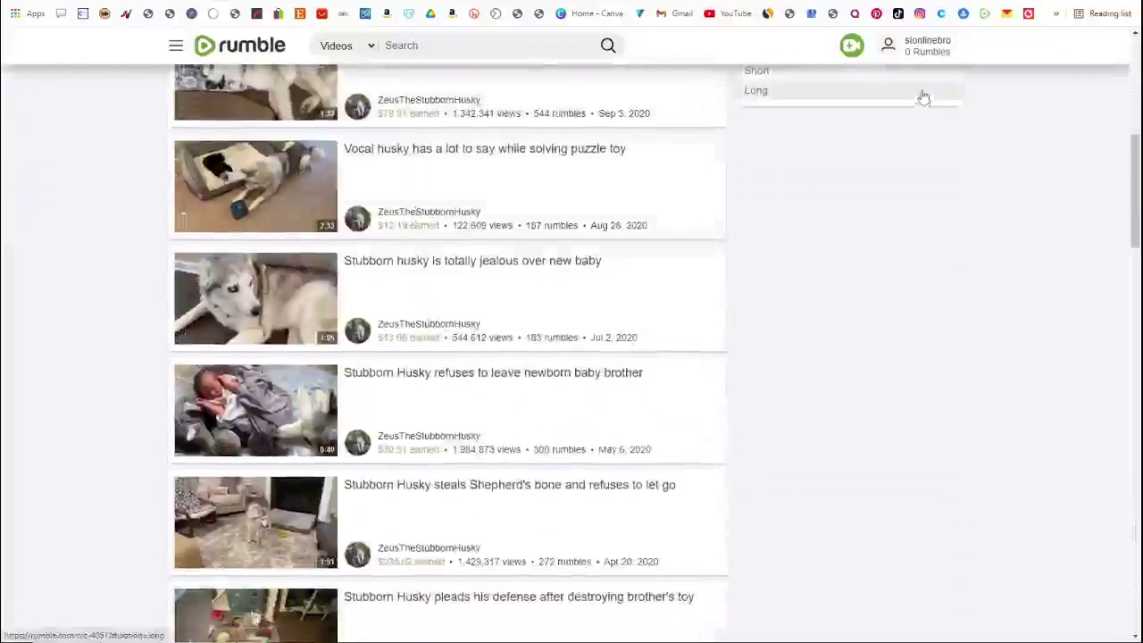
View Rumble's video upload form, return to the husky channel and recheck the earnings of its most recent videos
{"action": "left_click", "coordinate": [852, 45]}
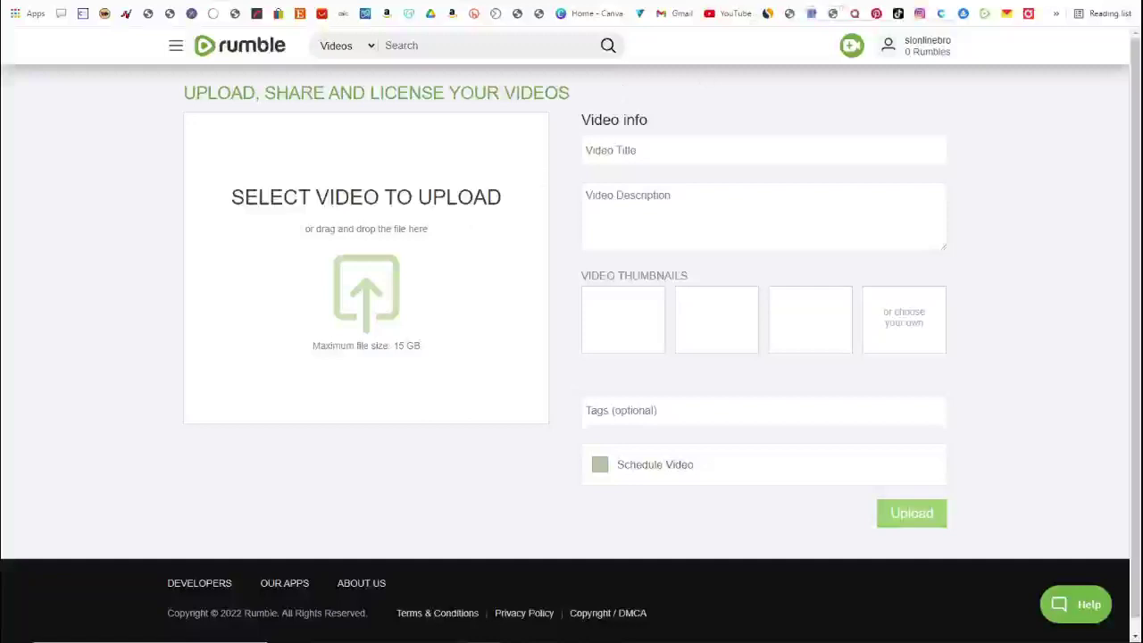
{"action": "key", "text": "alt+Left"}
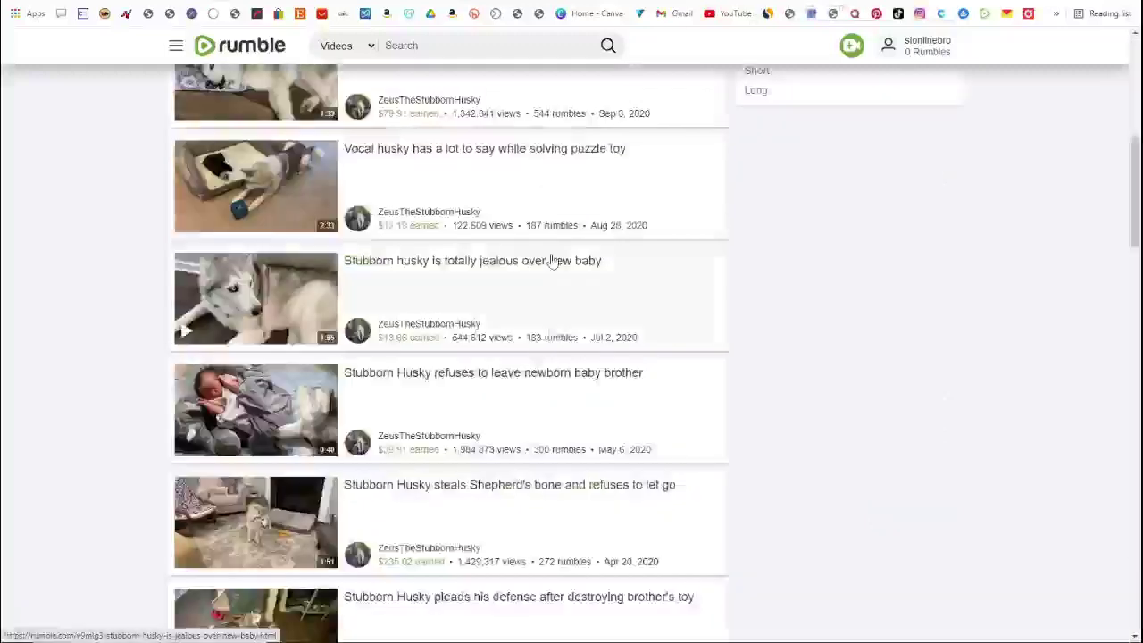
{"action": "scroll", "coordinate": [554, 260], "scroll_direction": "up", "scroll_amount": 3}
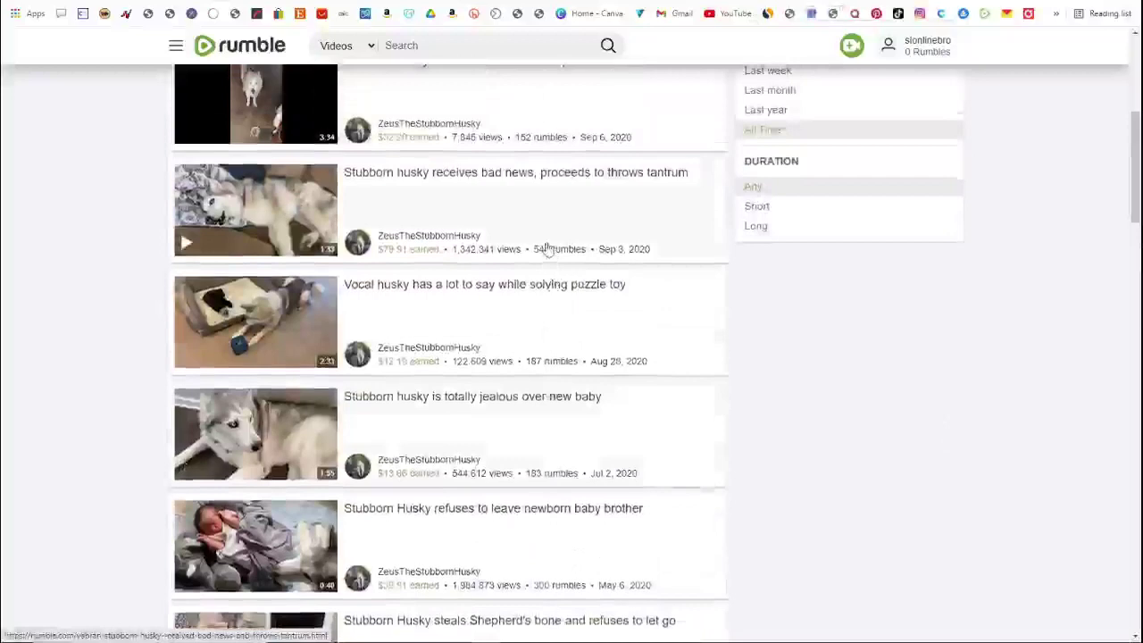
{"action": "scroll", "coordinate": [549, 251], "scroll_direction": "up", "scroll_amount": 1}
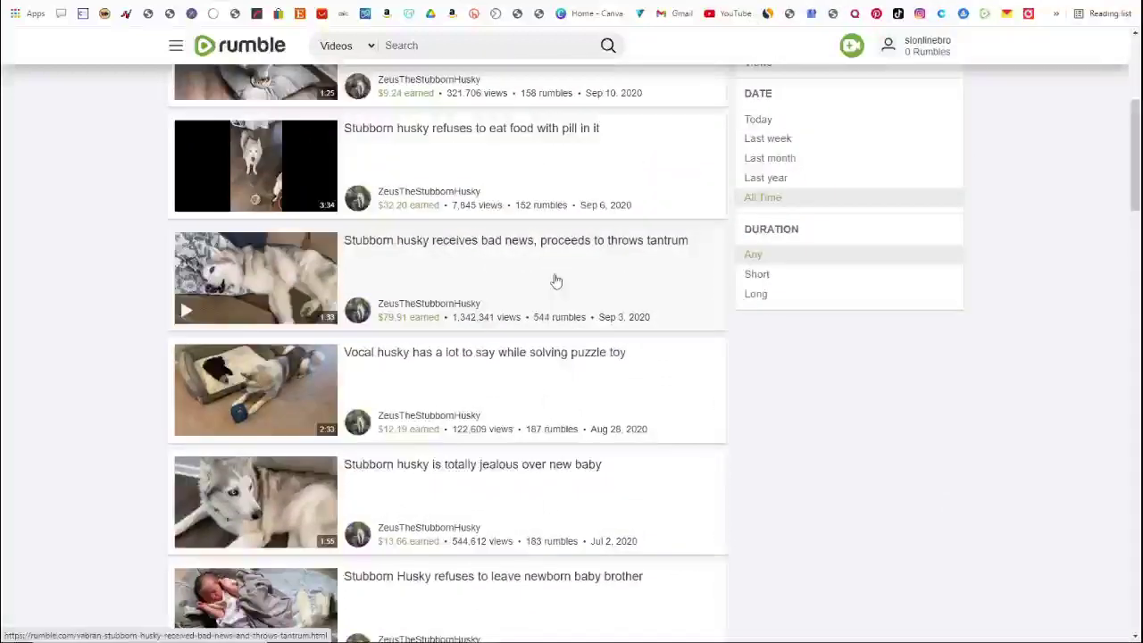
{"action": "scroll", "coordinate": [548, 263], "scroll_direction": "up", "scroll_amount": 3}
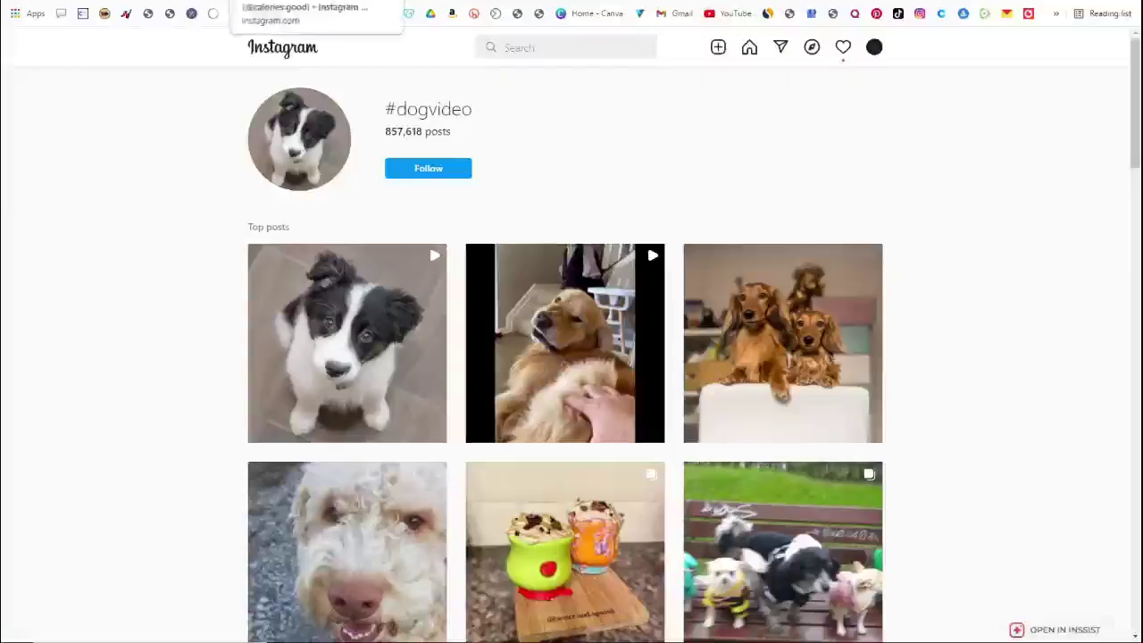
Switch to Canva, add the uploaded 52.4-second puppy video to the blank mobile video page and enlarge it to the page's full width
{"action": "left_click", "coordinate": [295, 1]}
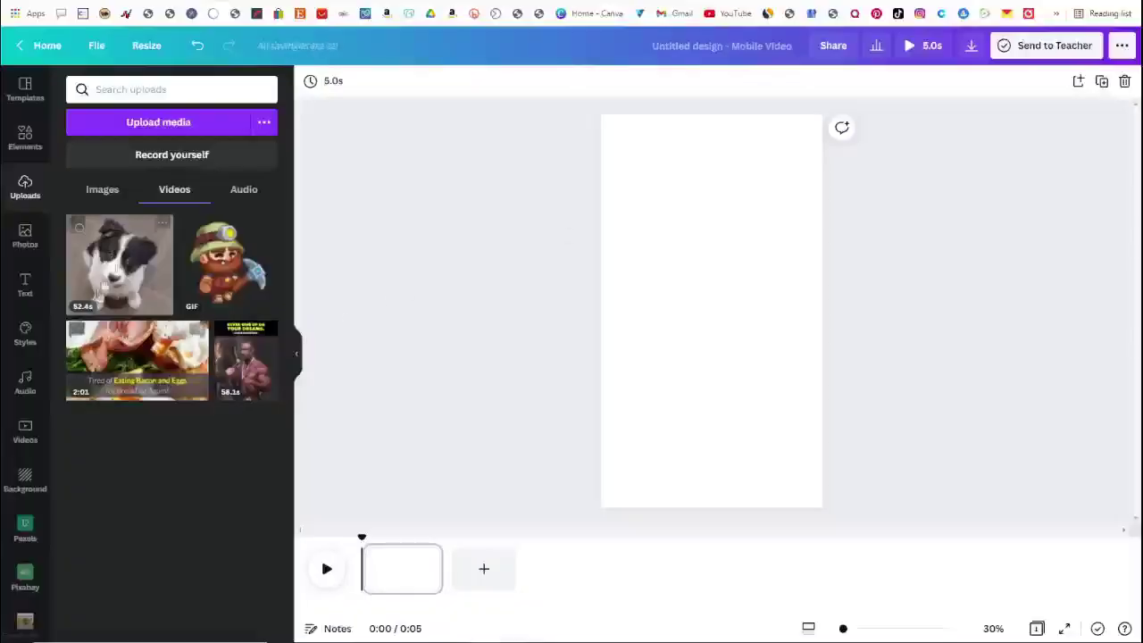
{"action": "left_click", "coordinate": [101, 286]}
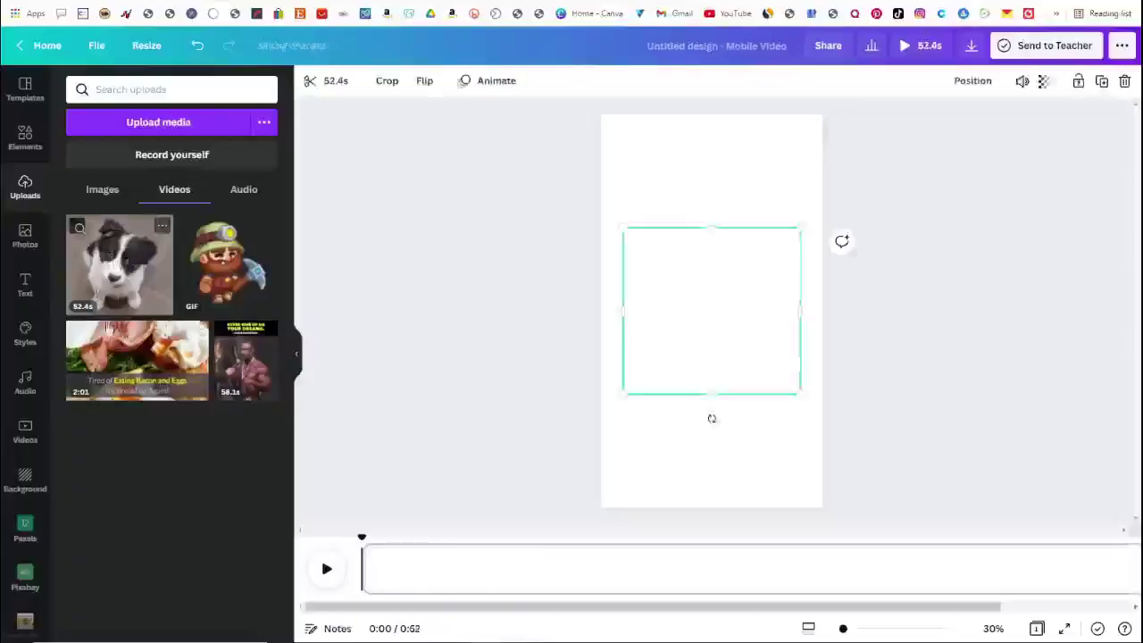
{"action": "left_click_drag", "start_coordinate": [619, 221], "coordinate": [602, 209]}
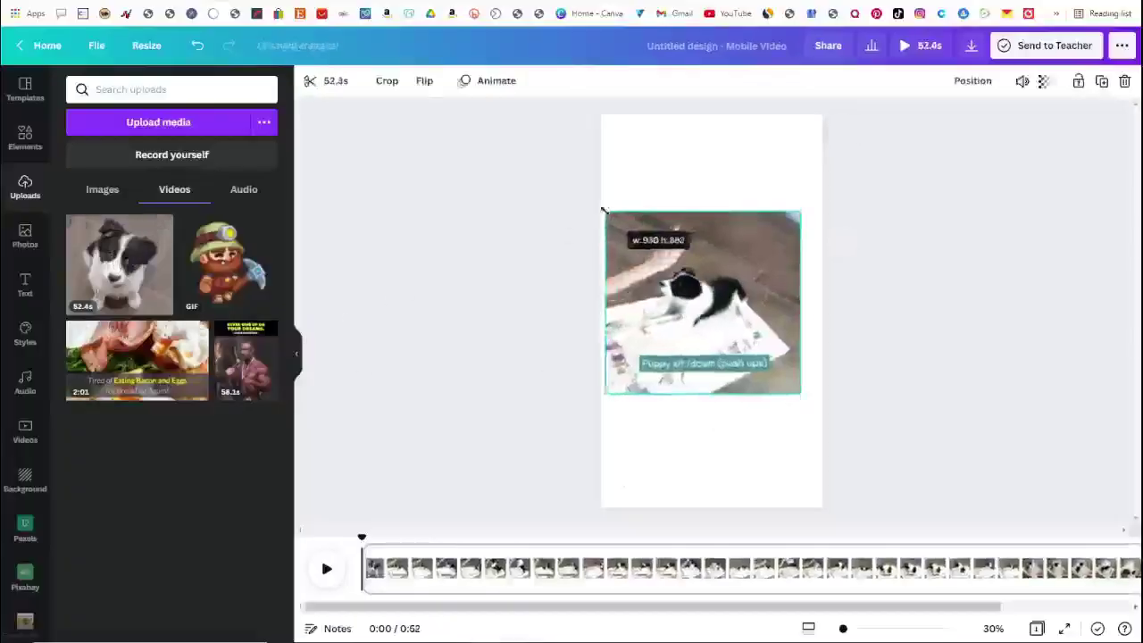
{"action": "left_click_drag", "start_coordinate": [806, 391], "coordinate": [830, 413]}
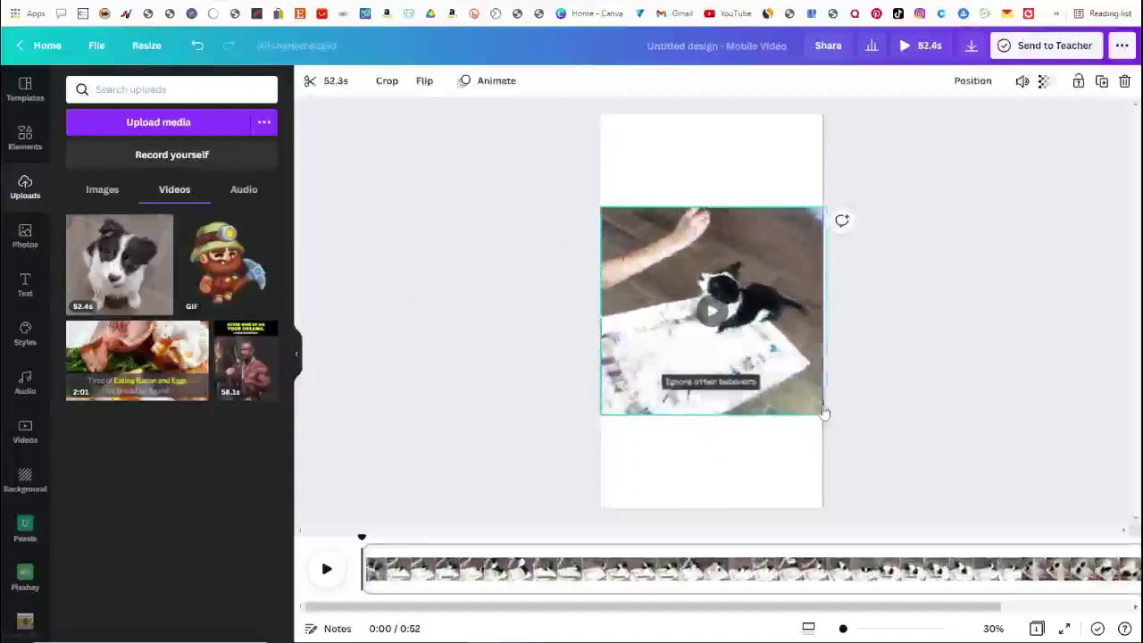
Set the mobile video page's background colour to black
{"action": "left_click", "coordinate": [712, 437]}
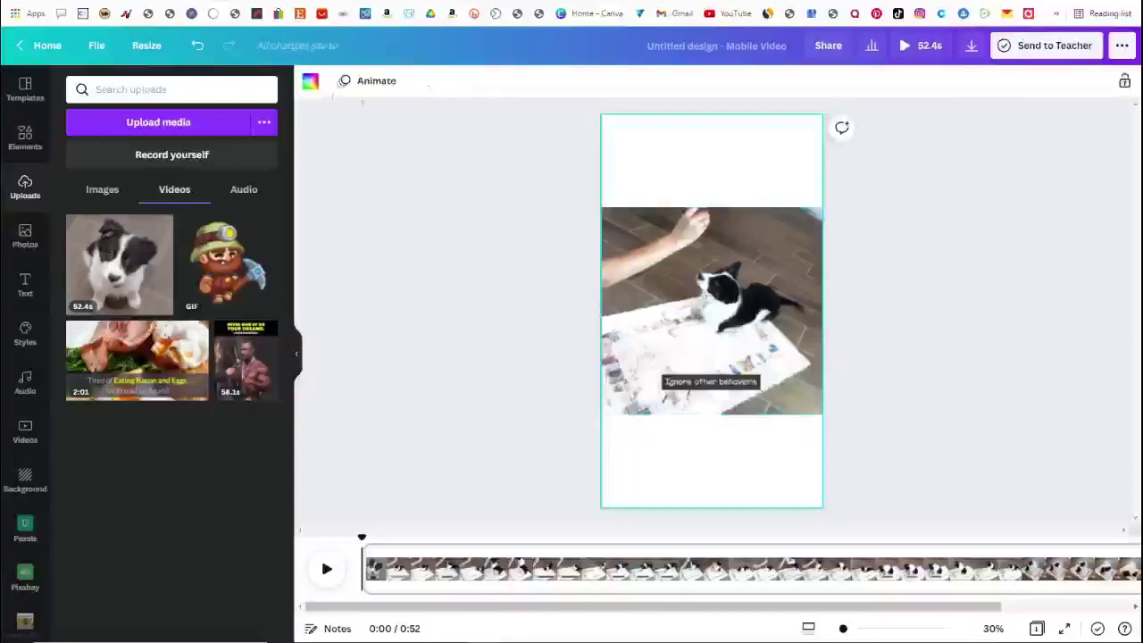
{"action": "left_click", "coordinate": [311, 81]}
{"action": "left_click", "coordinate": [87, 364]}
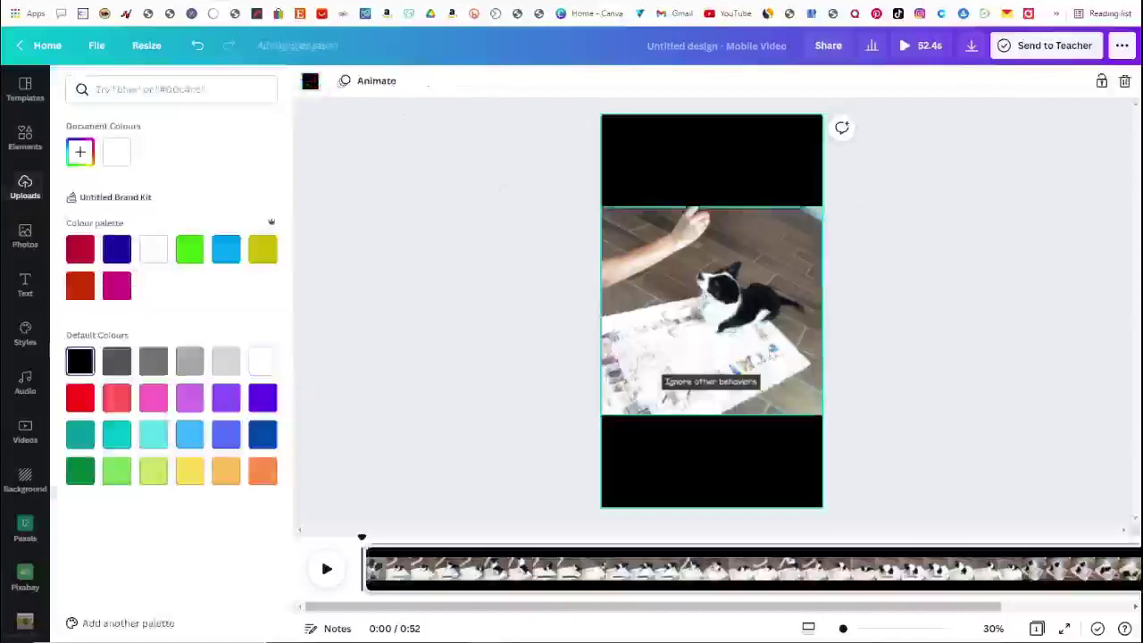
Move the puppy video slightly lower on the black page and open the design's download options
{"action": "left_click_drag", "start_coordinate": [796, 348], "coordinate": [798, 334]}
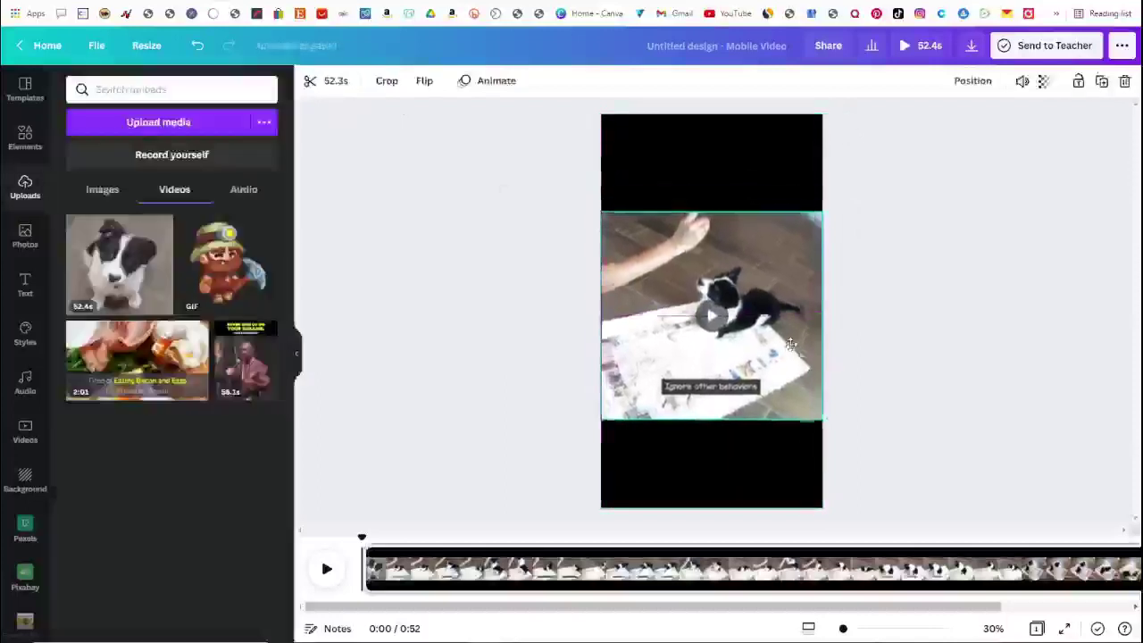
{"action": "left_click_drag", "start_coordinate": [792, 351], "coordinate": [795, 350]}
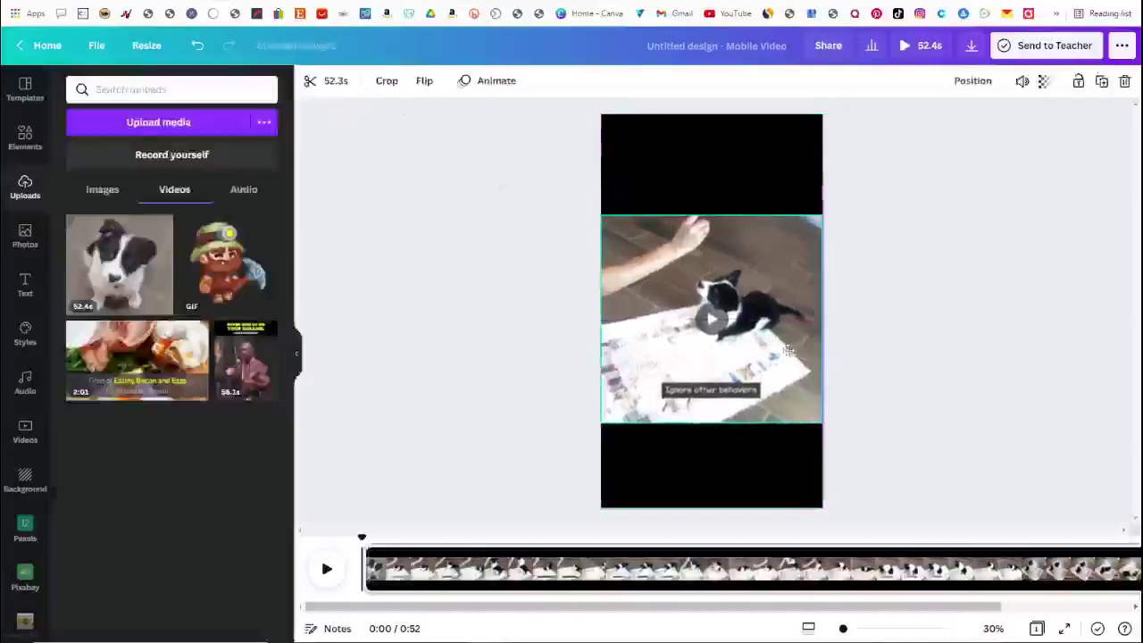
{"action": "left_click", "coordinate": [950, 314]}
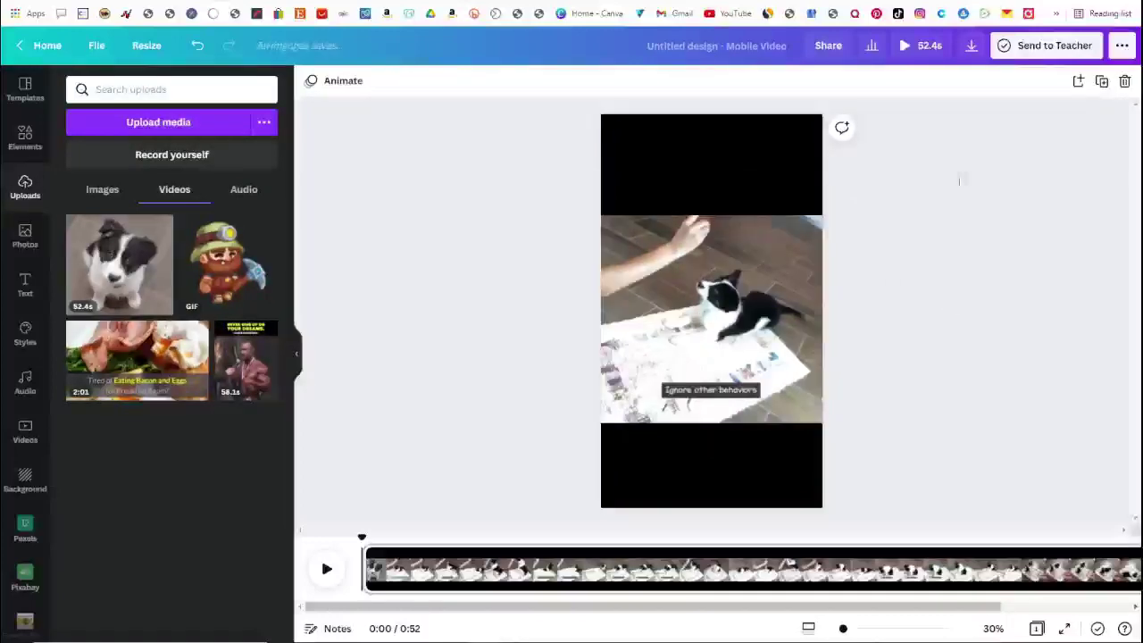
{"action": "left_click", "coordinate": [971, 46]}
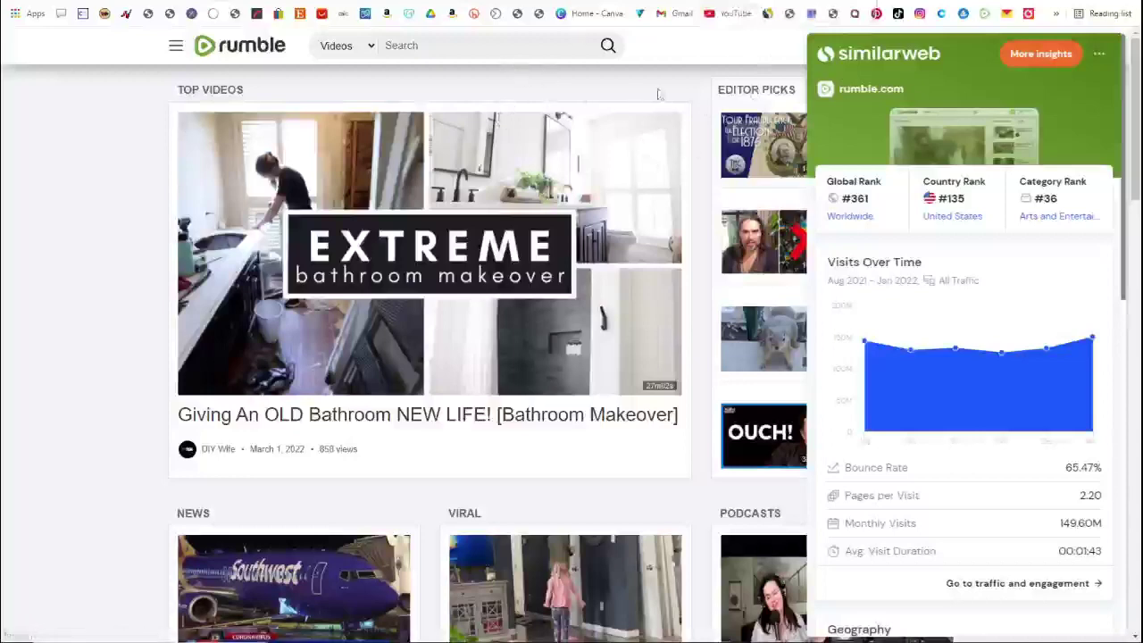
Inspect Rumble's upload form and its description field, and review the Animals & Pets affiliate offers in the Digistore24 marketplace
{"action": "left_click", "coordinate": [850, 47]}
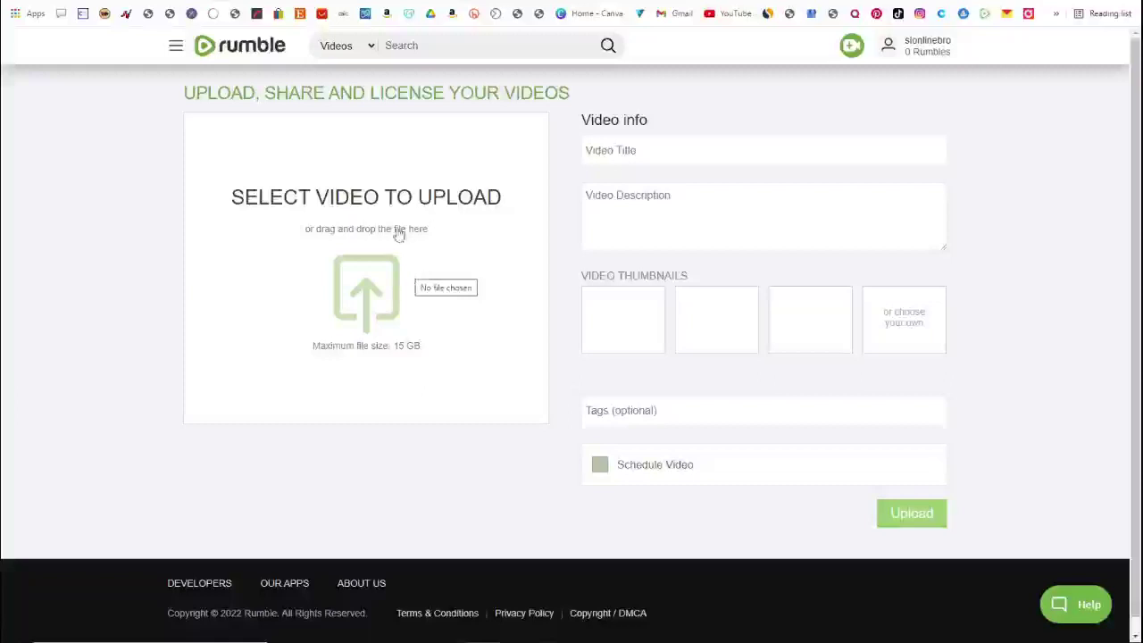
{"action": "key", "text": "alt+Left"}
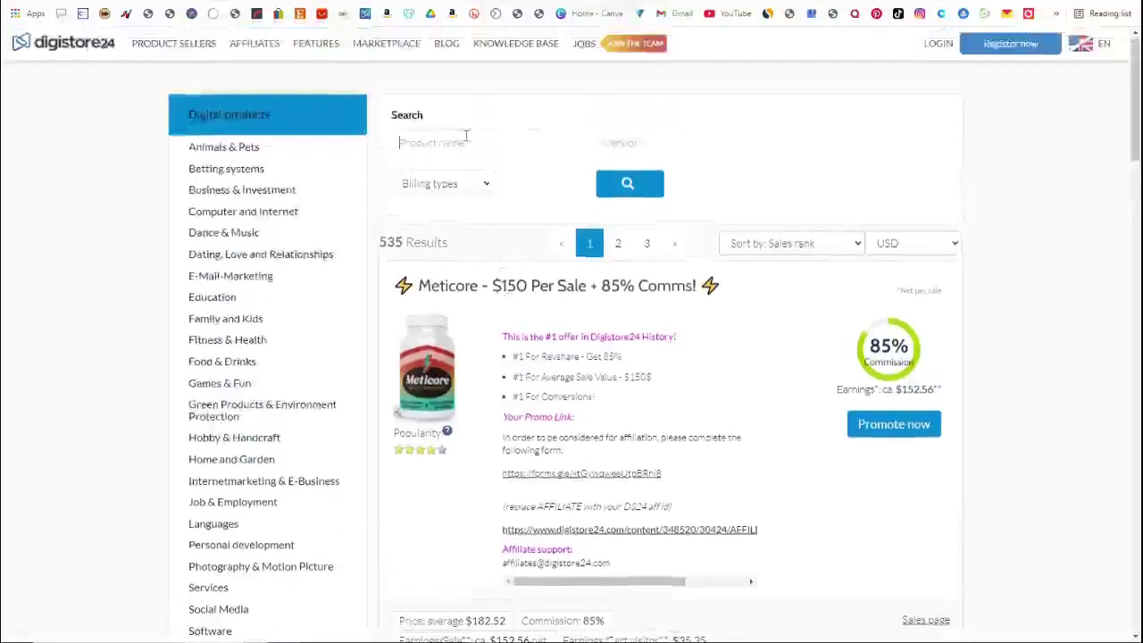
{"action": "left_click", "coordinate": [244, 152]}
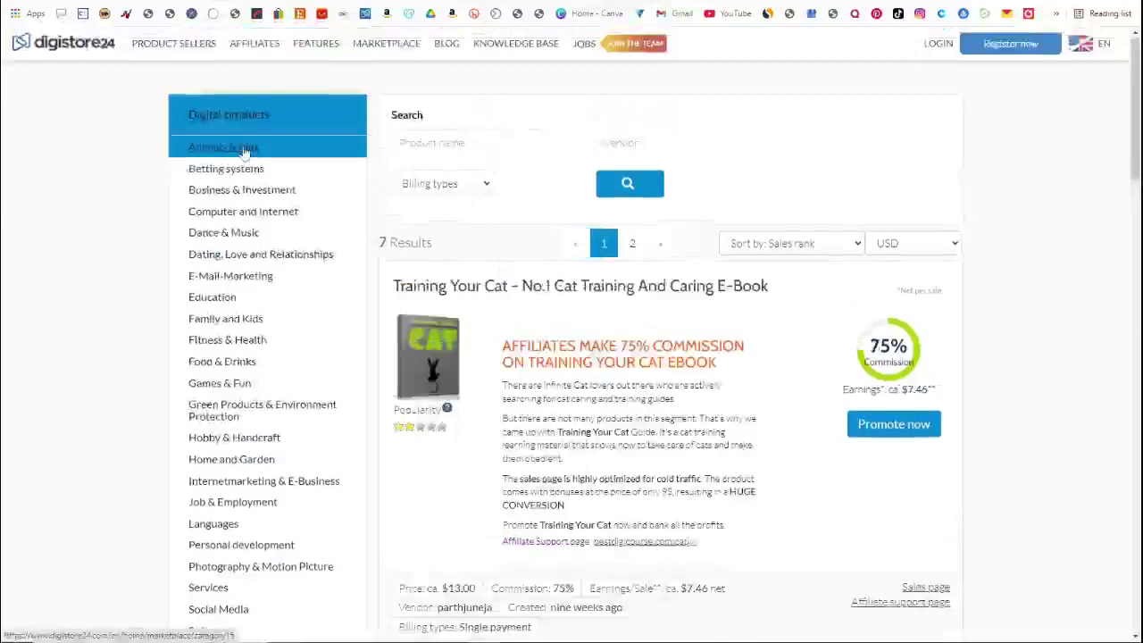
{"action": "scroll", "coordinate": [562, 288], "scroll_direction": "down", "scroll_amount": 5}
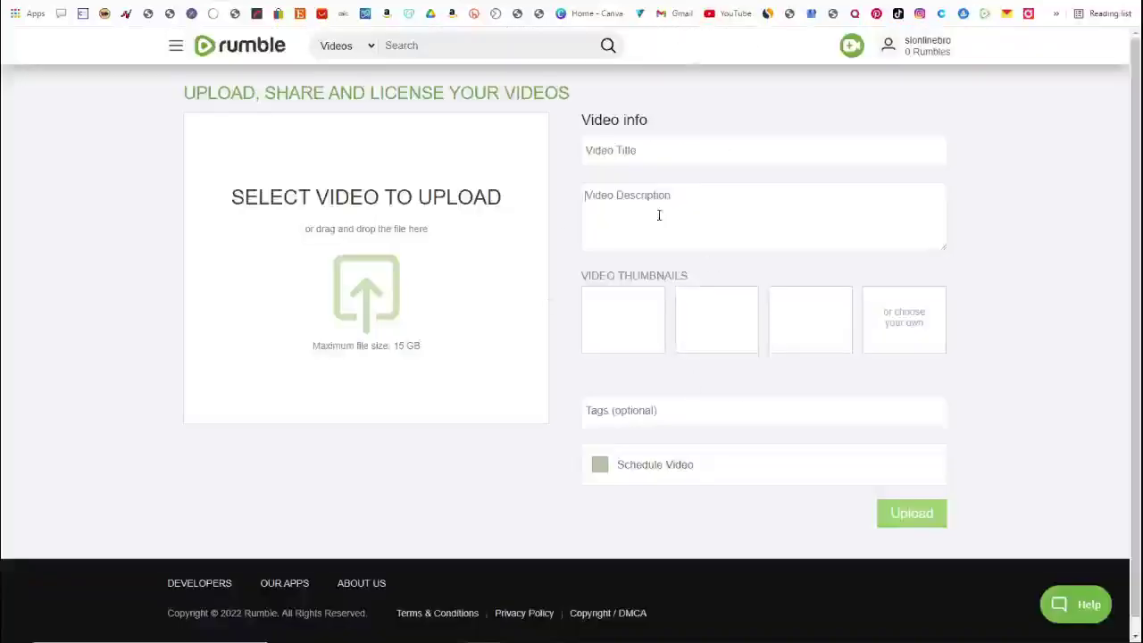
{"action": "left_click", "coordinate": [660, 216]}
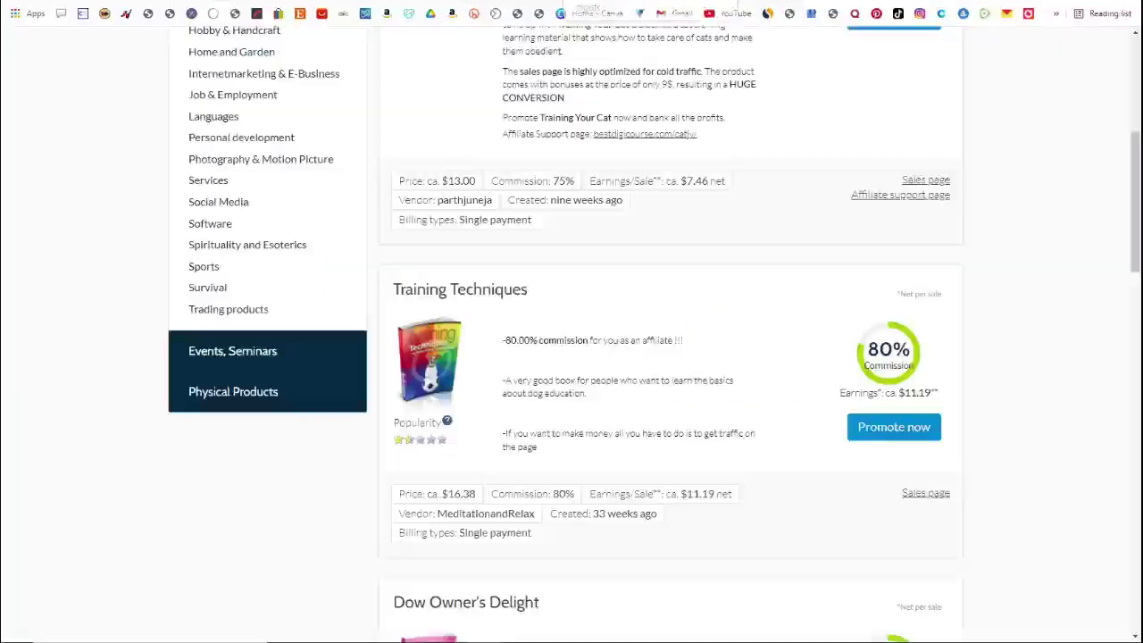
{"action": "scroll", "coordinate": [727, 199], "scroll_direction": "up", "scroll_amount": 2}
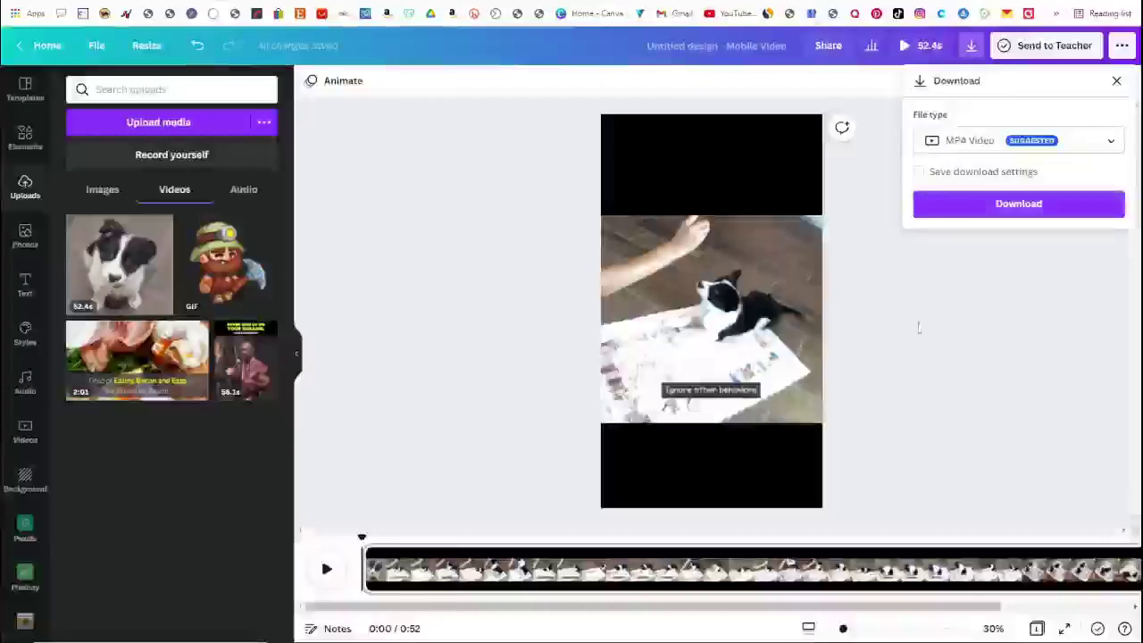
Dismiss Canva's download options and return to Rumble to review the earnings and views of the older Newfoundland clips
{"action": "left_click", "coordinate": [927, 338]}
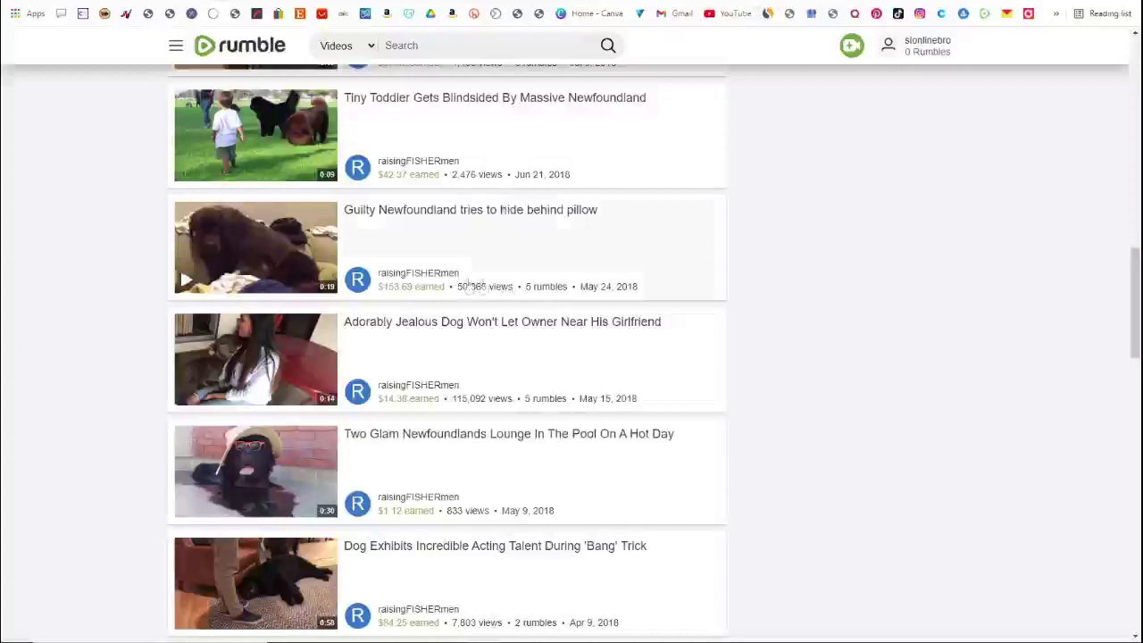
{"action": "scroll", "coordinate": [462, 286], "scroll_direction": "up", "scroll_amount": 2}
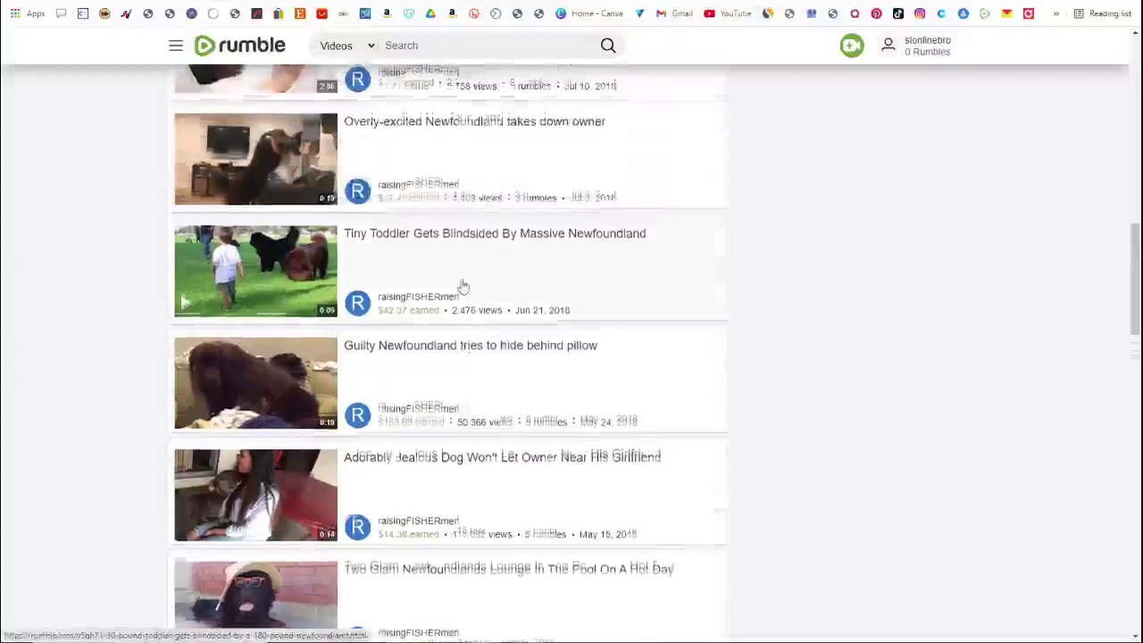
{"action": "scroll", "coordinate": [463, 286], "scroll_direction": "up", "scroll_amount": 2}
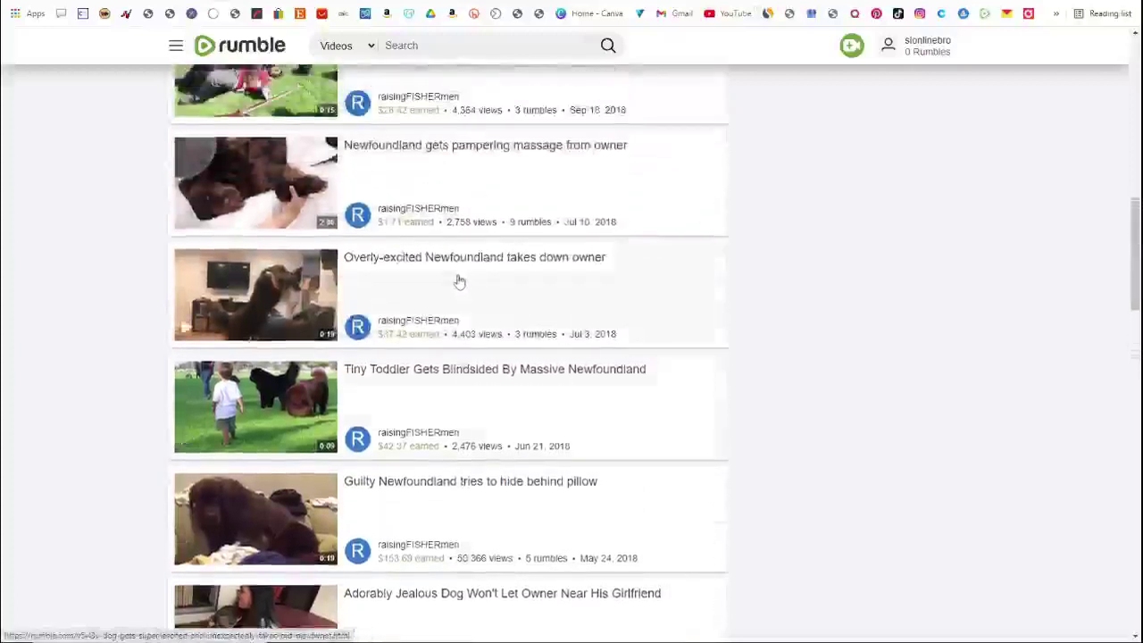
{"action": "scroll", "coordinate": [459, 282], "scroll_direction": "down", "scroll_amount": 2}
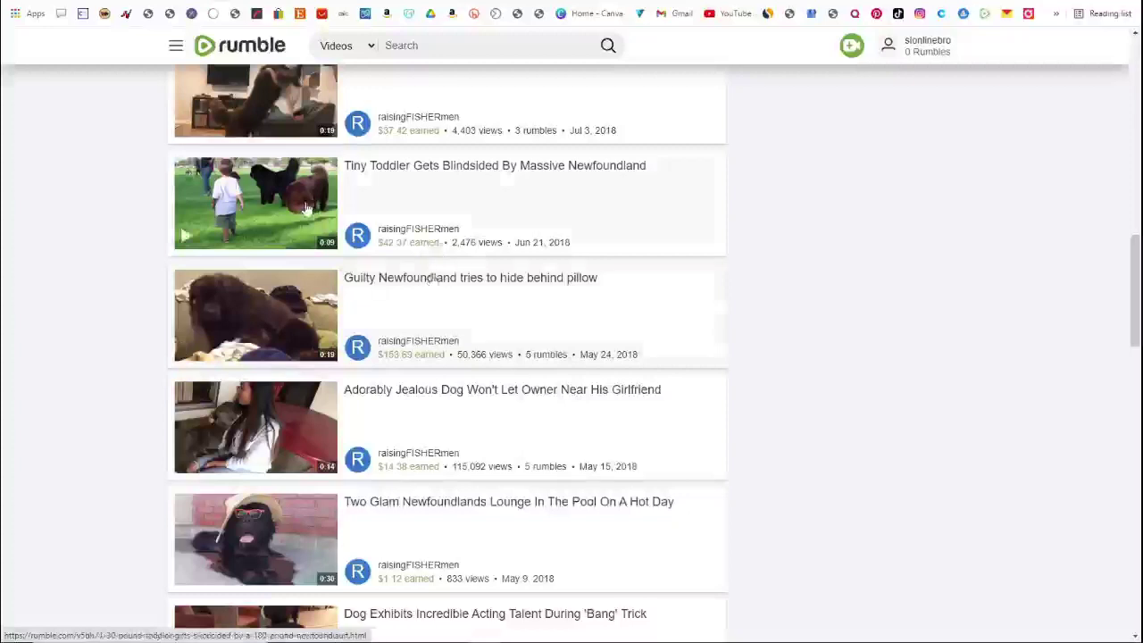
{"action": "scroll", "coordinate": [308, 205], "scroll_direction": "up", "scroll_amount": 1}
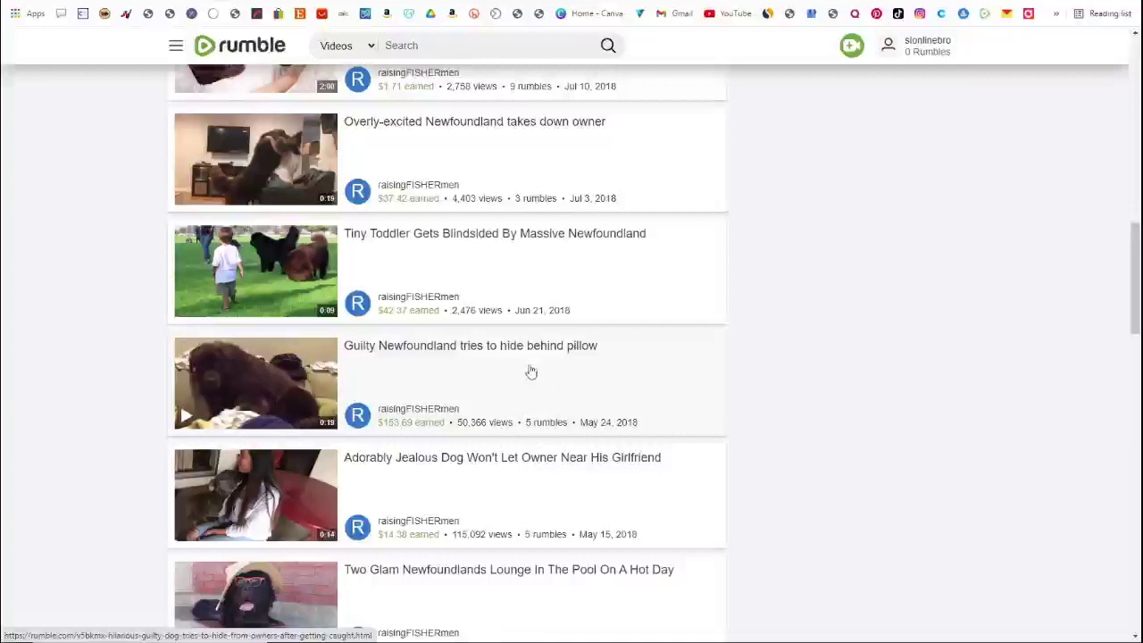
Compare earnings and views of the Newfoundland and husky clips on Rumble, and look over the meal-plan posts on the Instagram profile
{"action": "scroll", "coordinate": [268, 297], "scroll_direction": "up", "scroll_amount": 1}
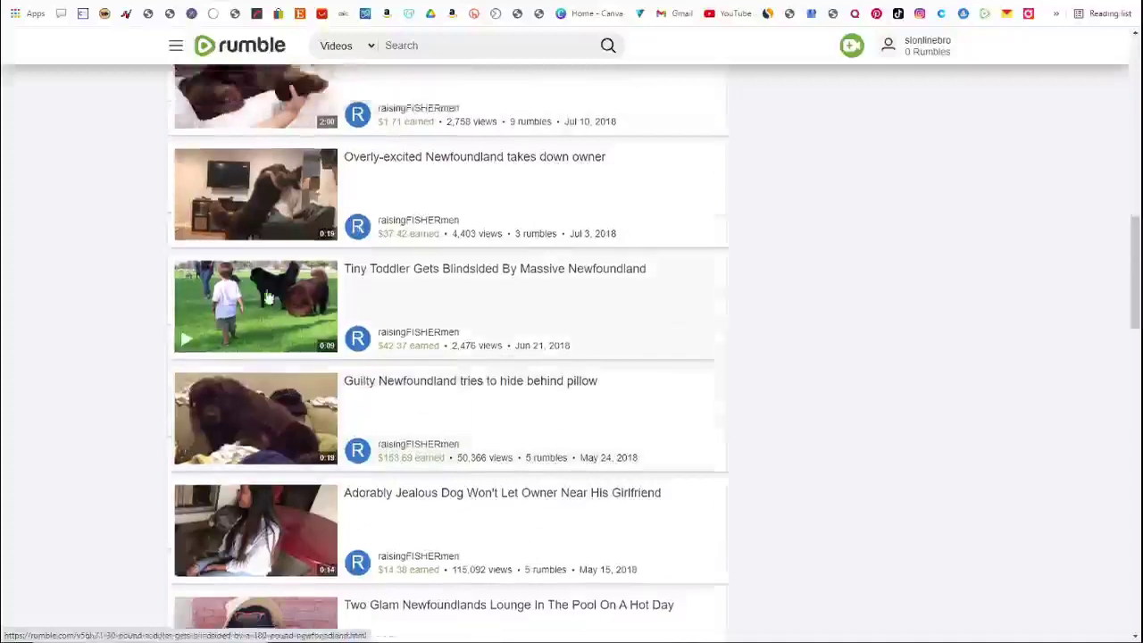
{"action": "scroll", "coordinate": [268, 298], "scroll_direction": "up", "scroll_amount": 1}
{"action": "scroll", "coordinate": [273, 290], "scroll_direction": "up", "scroll_amount": 2}
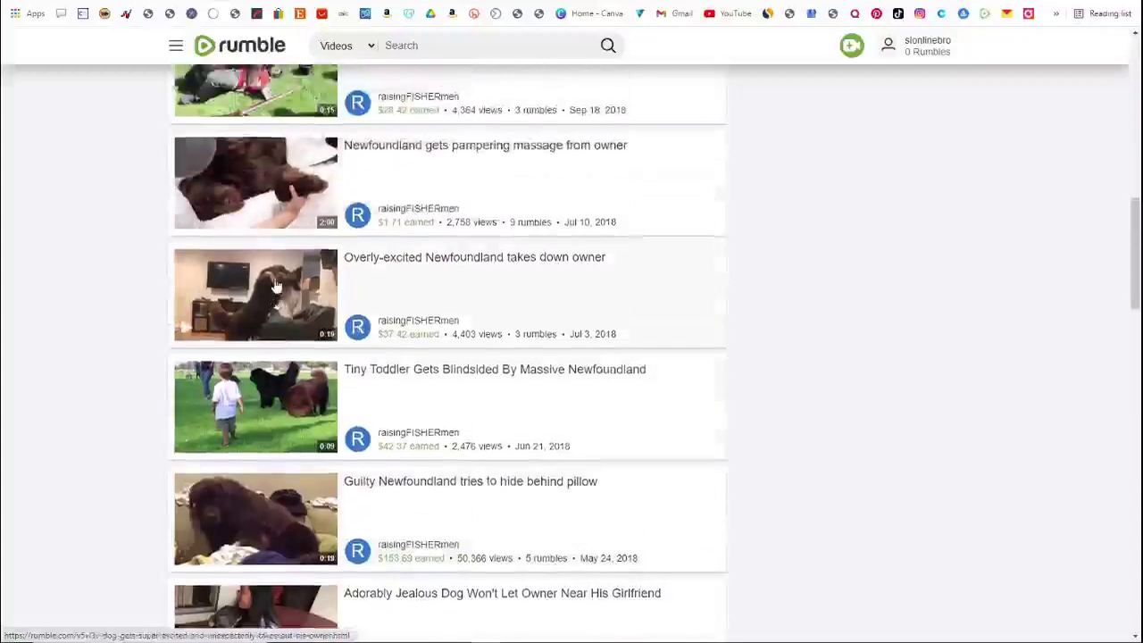
{"action": "scroll", "coordinate": [276, 286], "scroll_direction": "up", "scroll_amount": 3}
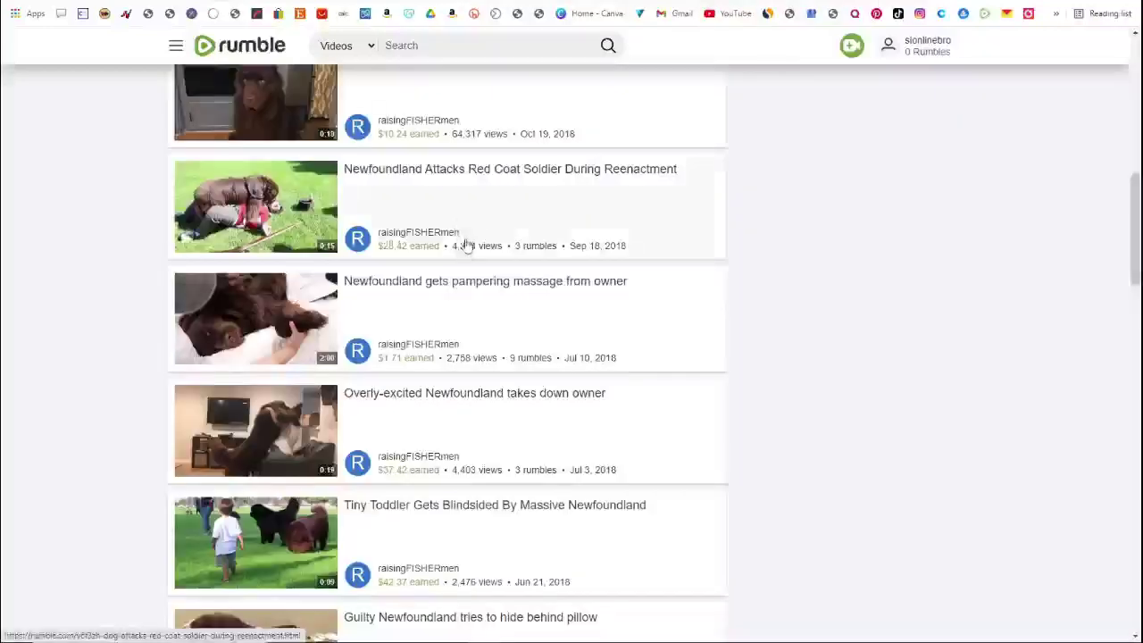
{"action": "scroll", "coordinate": [464, 246], "scroll_direction": "up", "scroll_amount": 1}
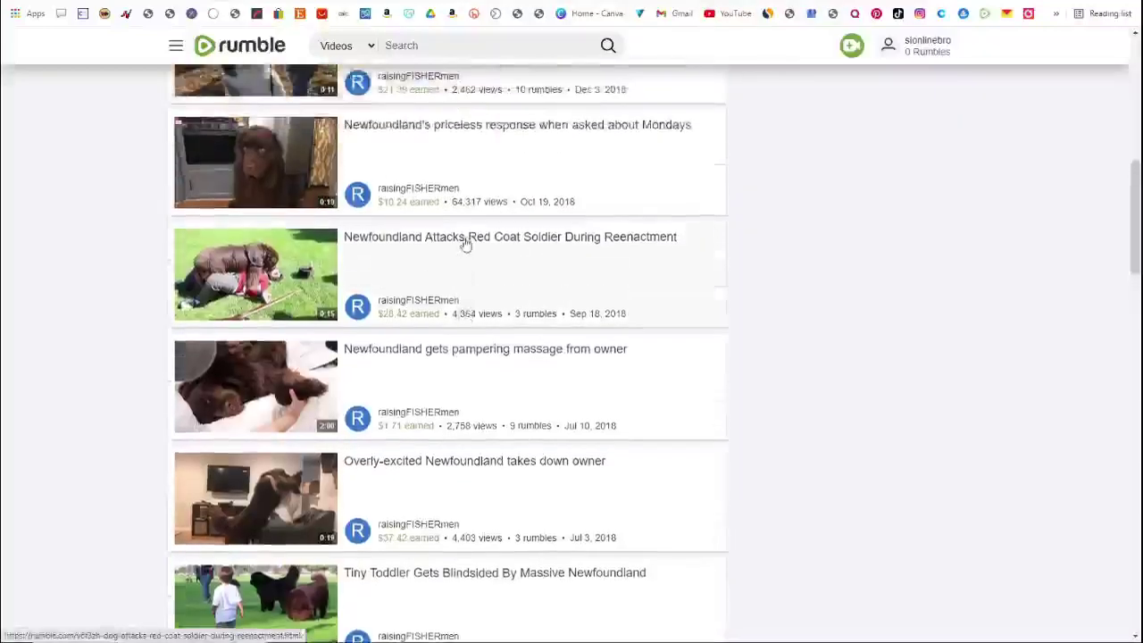
{"action": "scroll", "coordinate": [464, 246], "scroll_direction": "down", "scroll_amount": 1}
{"action": "scroll", "coordinate": [464, 245], "scroll_direction": "down", "scroll_amount": 1}
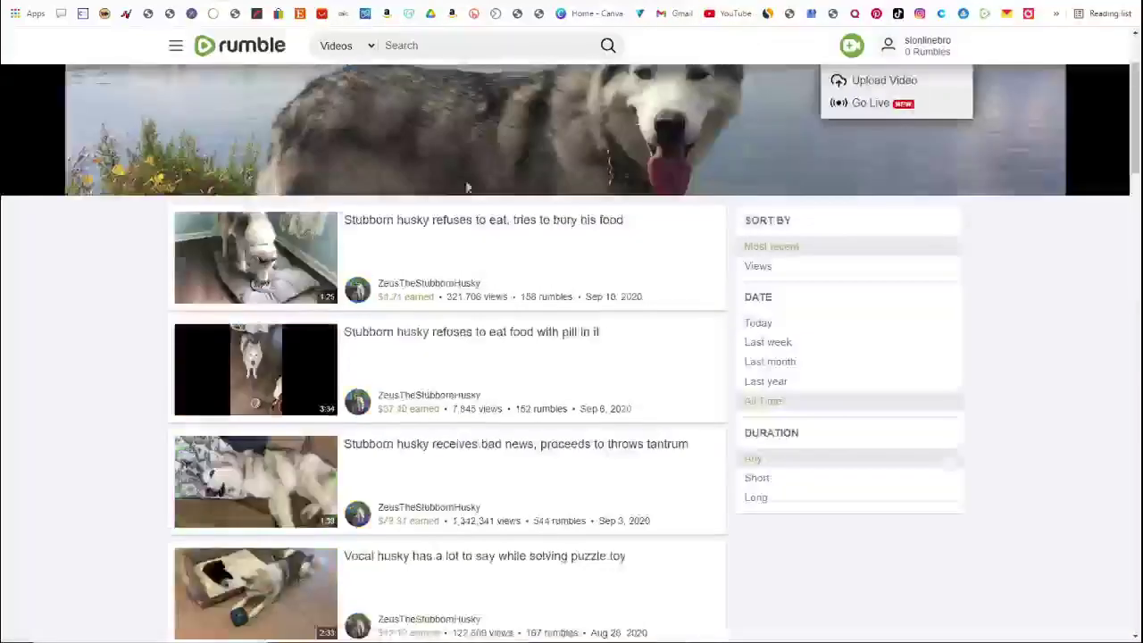
{"action": "scroll", "coordinate": [501, 259], "scroll_direction": "up", "scroll_amount": 1}
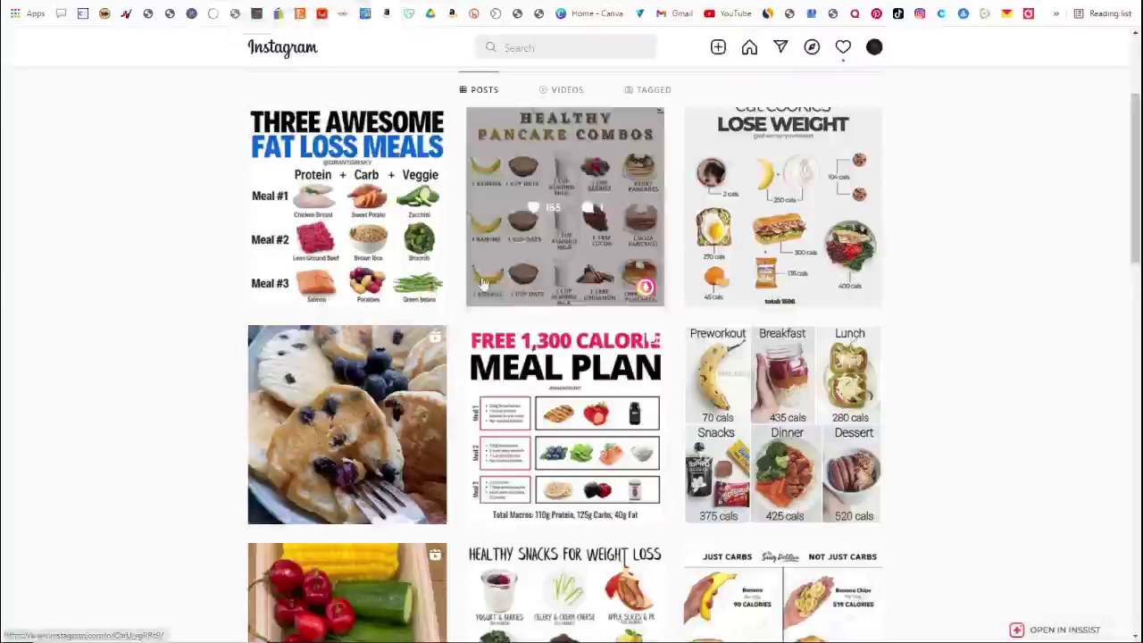
{"action": "scroll", "coordinate": [481, 282], "scroll_direction": "up", "scroll_amount": 2}
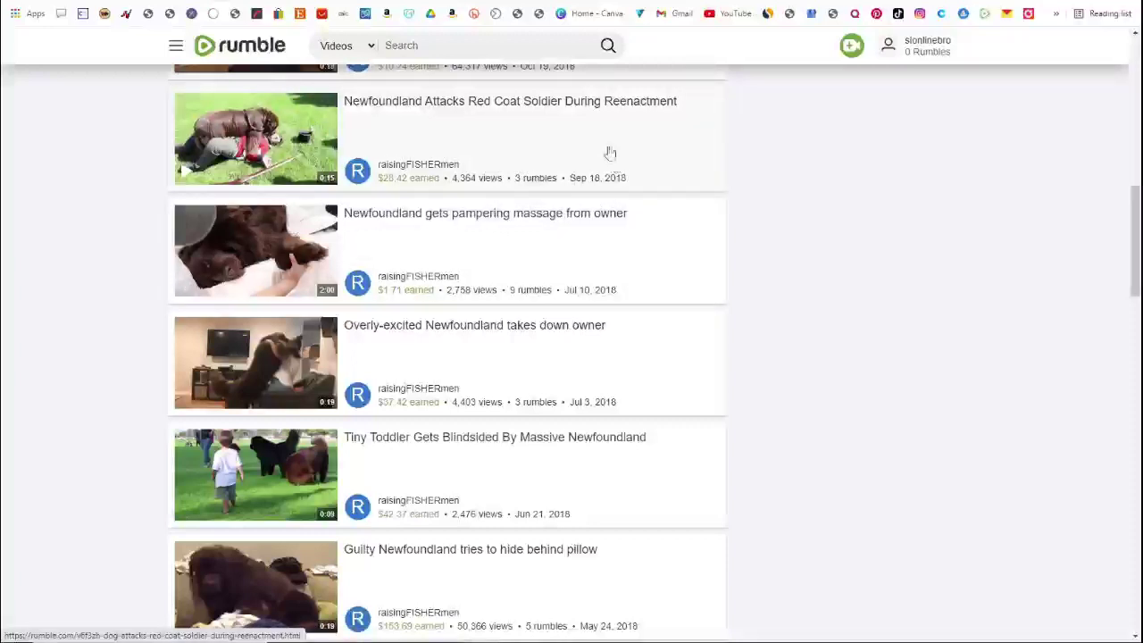
View Rumble's video upload form and examine rumble.com's visits over time in the Similarweb overview
{"action": "left_click", "coordinate": [851, 44]}
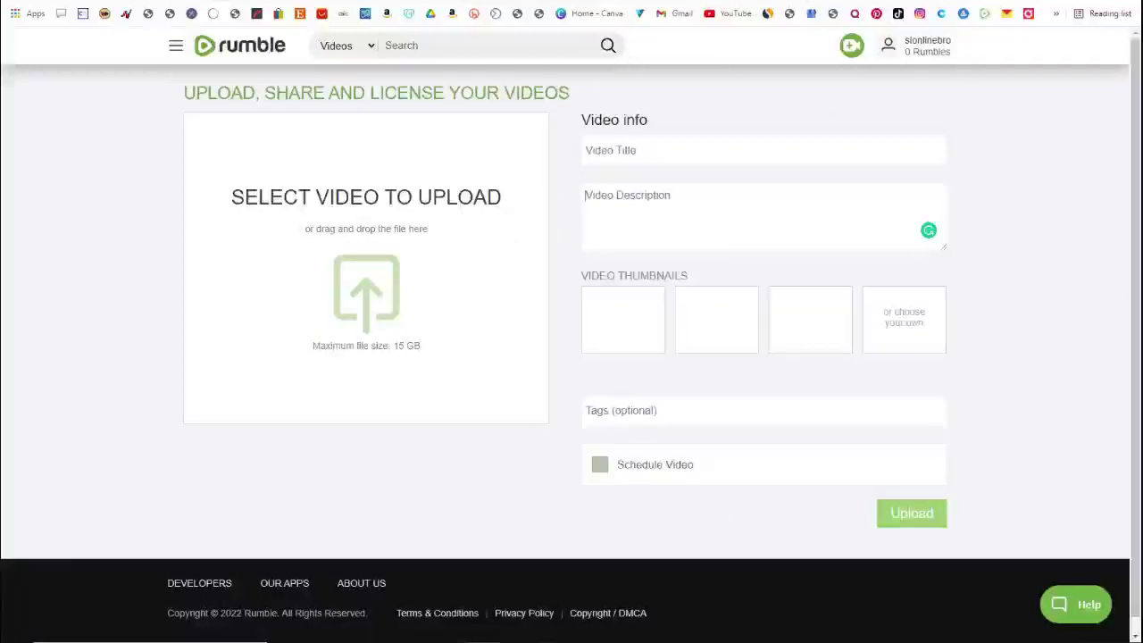
{"action": "key", "text": "alt+Left"}
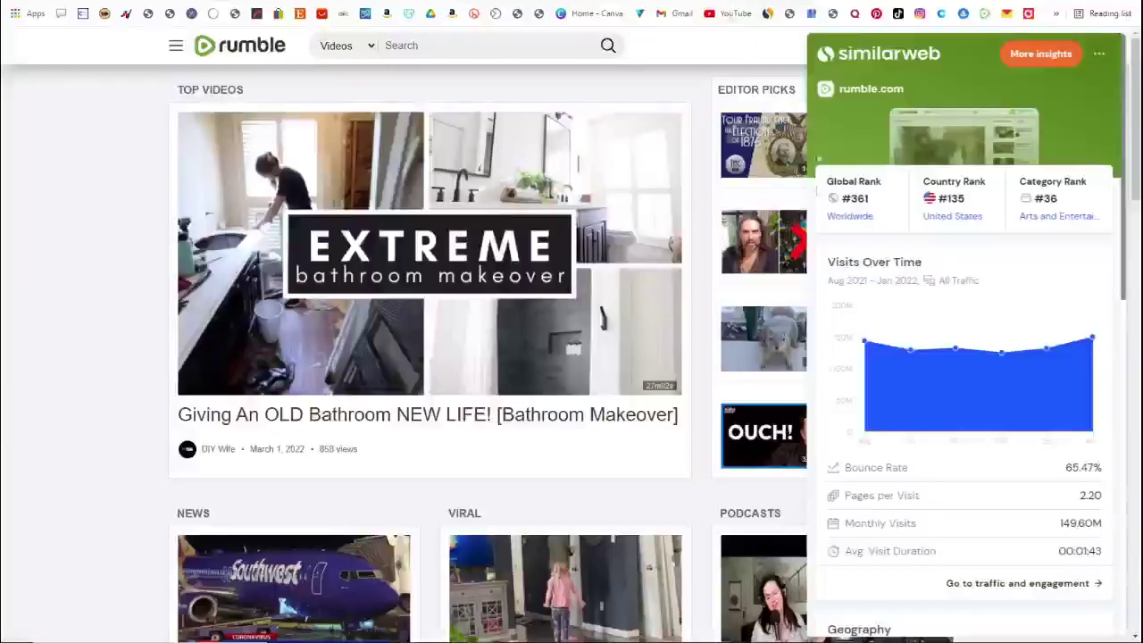
{"action": "mouse_move", "coordinate": [1085, 353]}
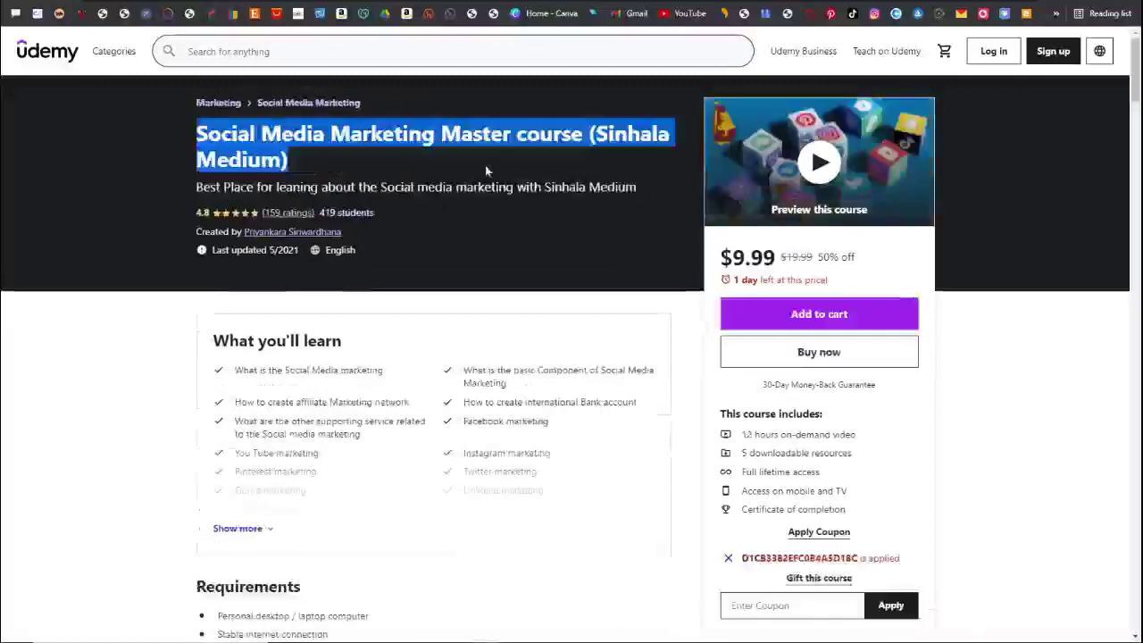
Clear the title selection on Udemy's Social Media Marketing Master course page, and inspect the account options on Rumble's upload page
{"action": "left_click", "coordinate": [485, 165]}
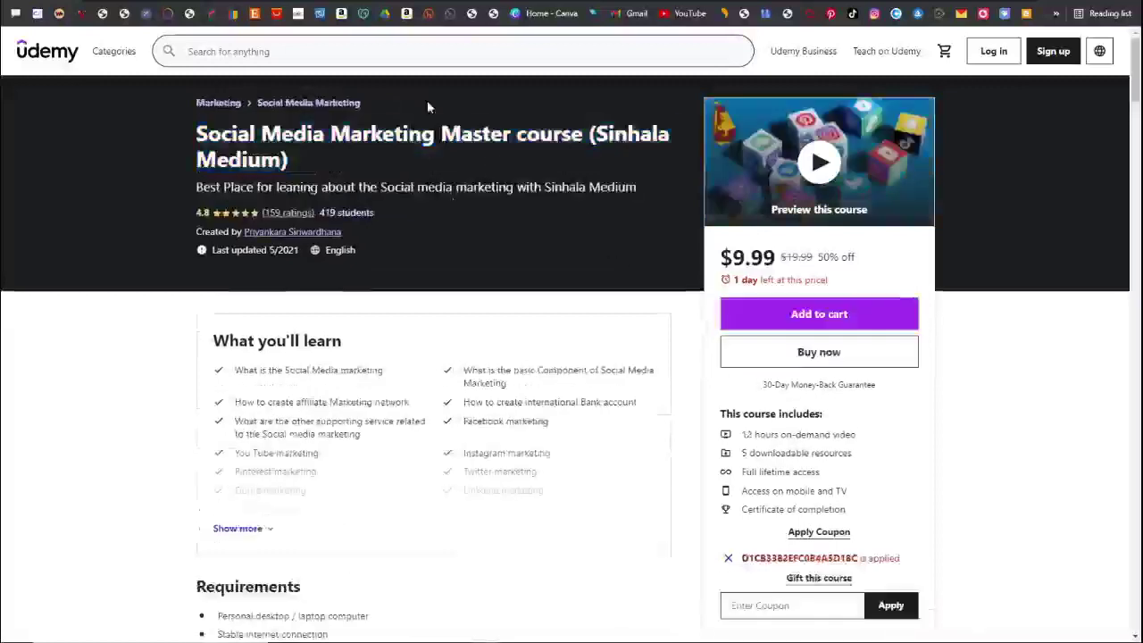
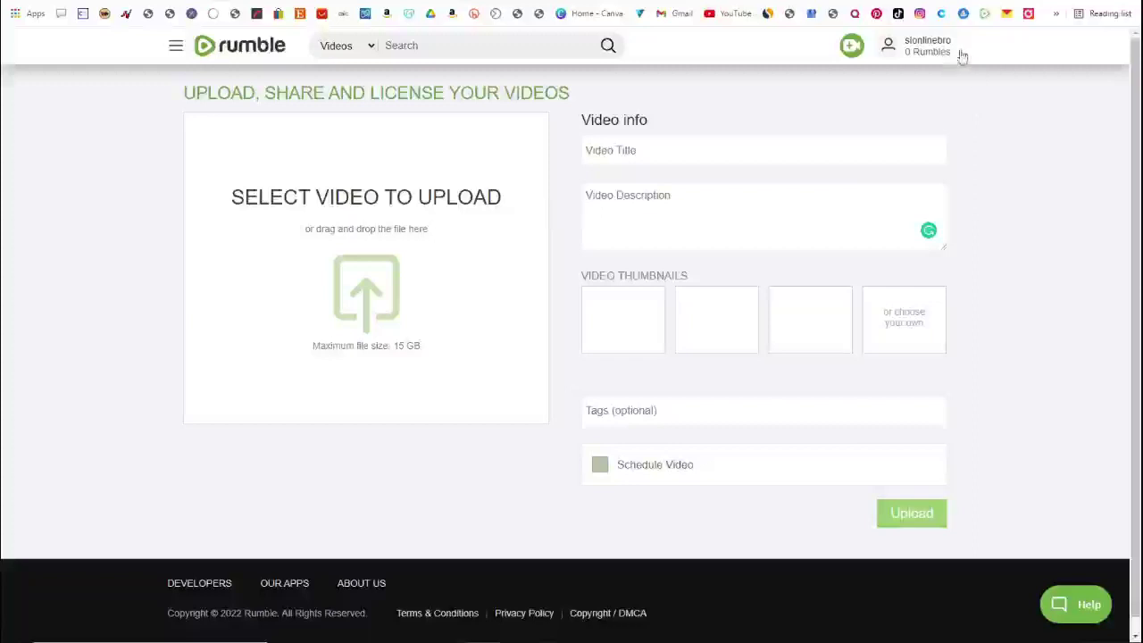
{"action": "left_click", "coordinate": [911, 49]}
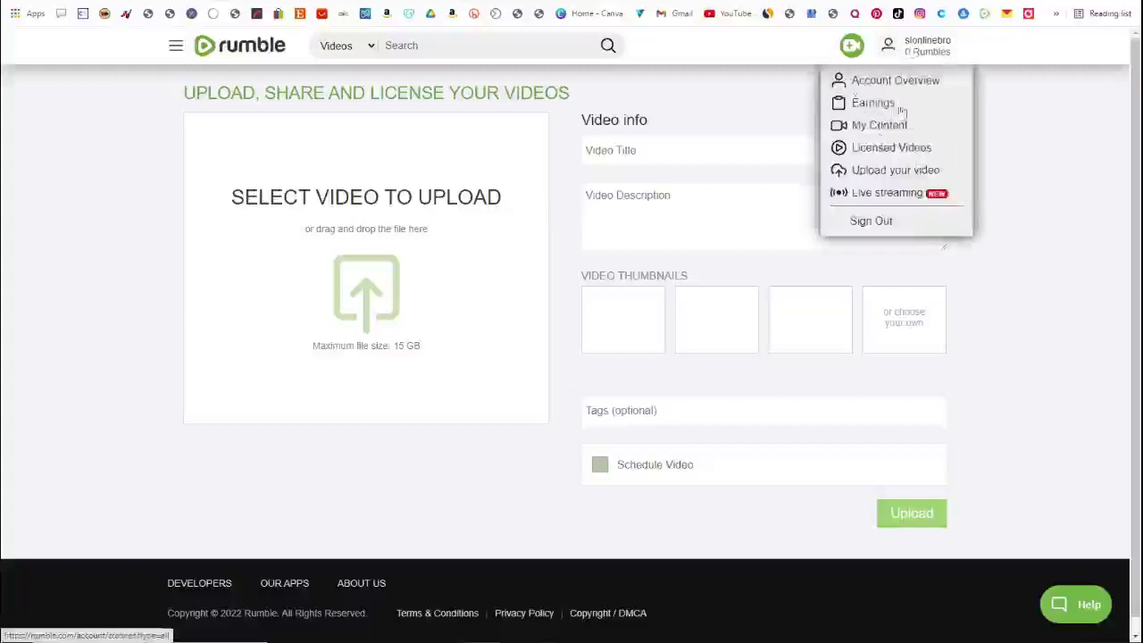
{"action": "left_click", "coordinate": [1040, 171]}
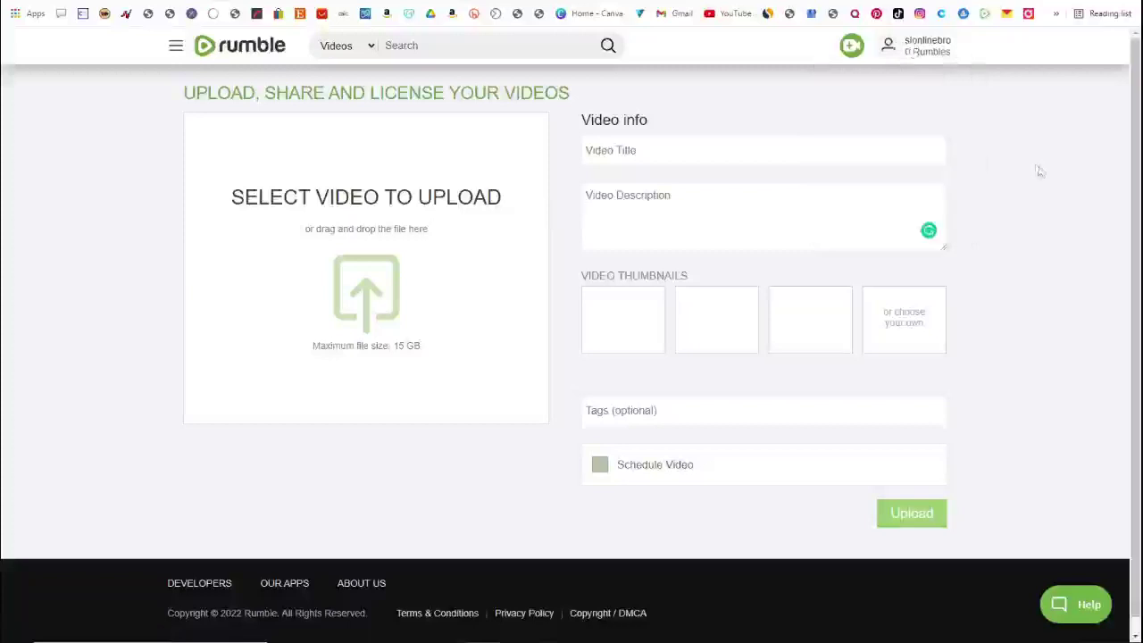